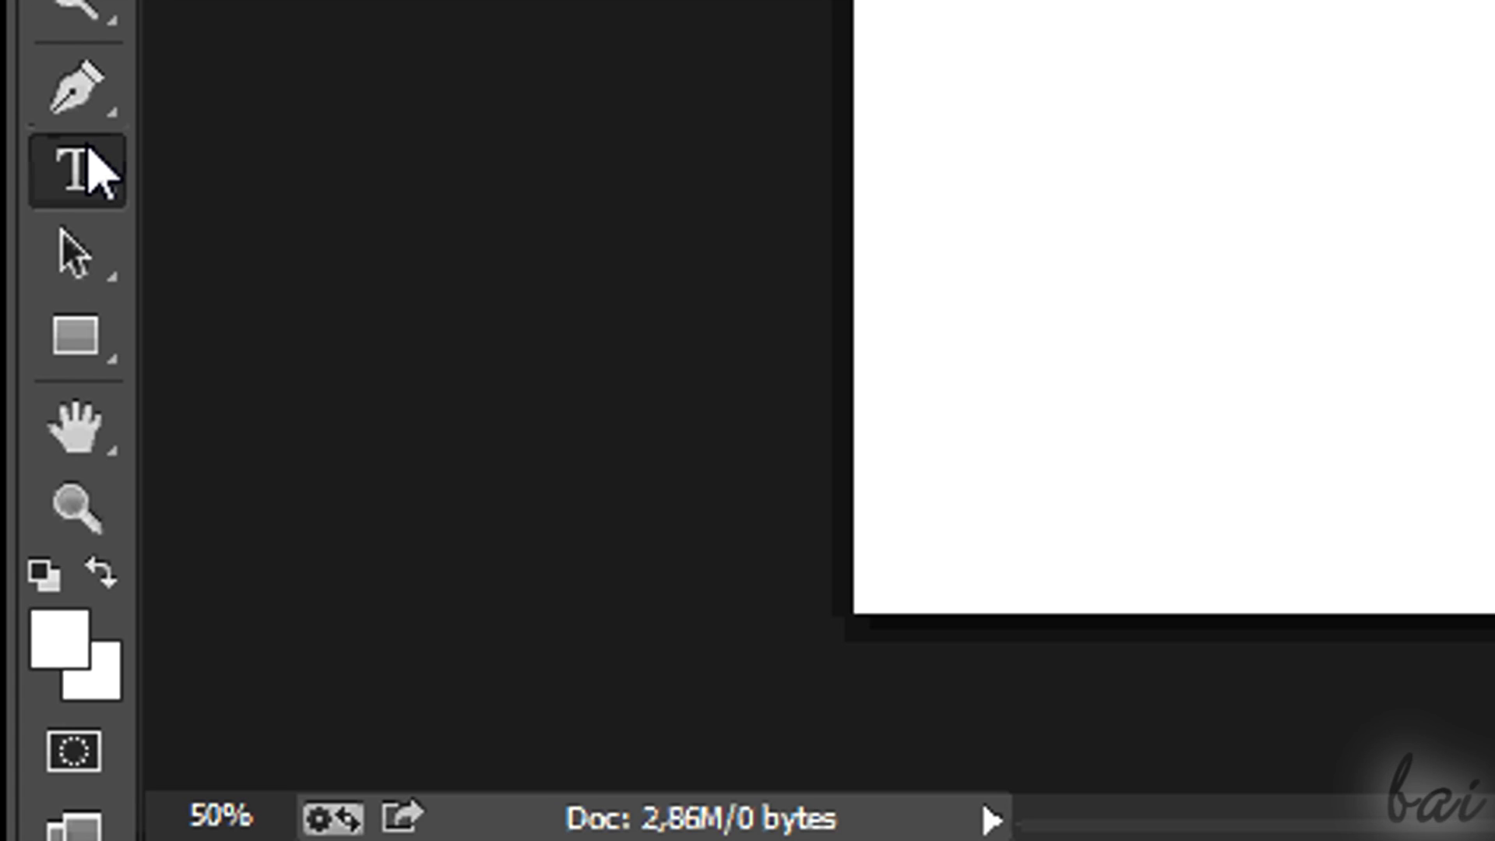
With the Horizontal Type Tool, add red paragraph text 'Hello there!!' and resize its box
right_click(99, 167)
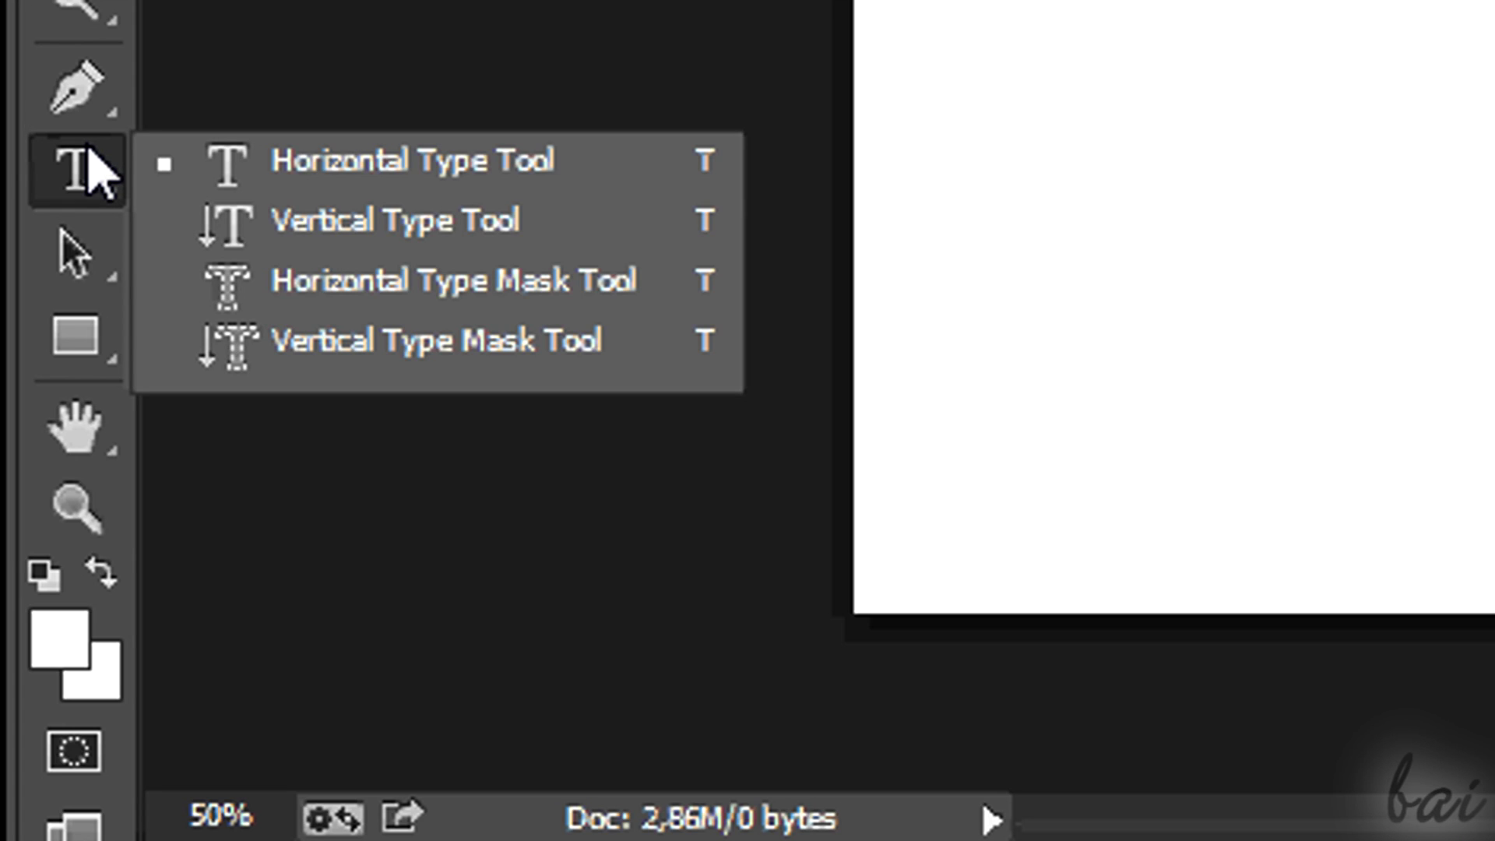
left_click(100, 168)
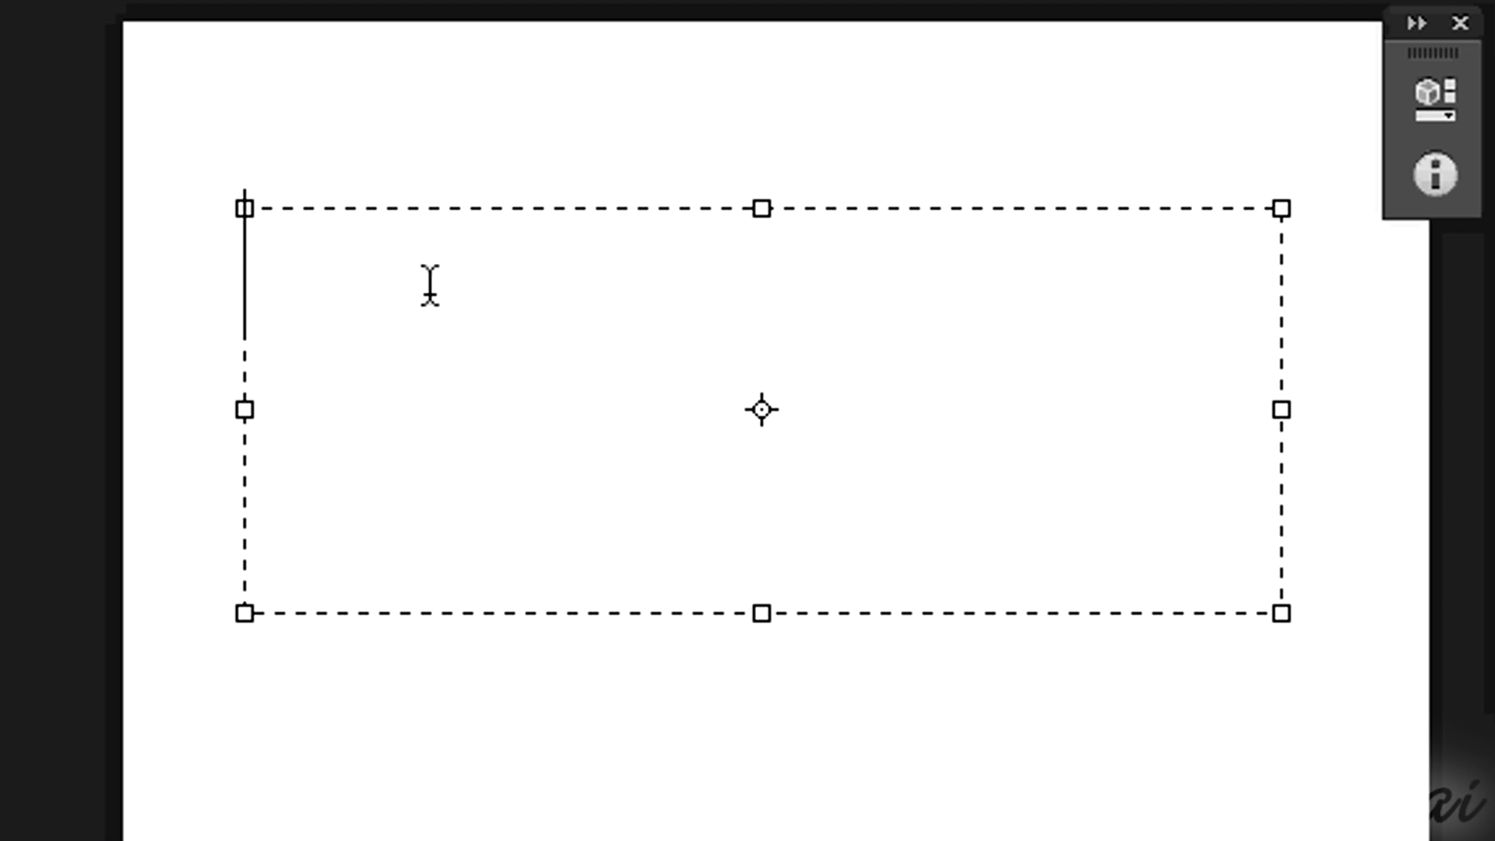
type("Hello")
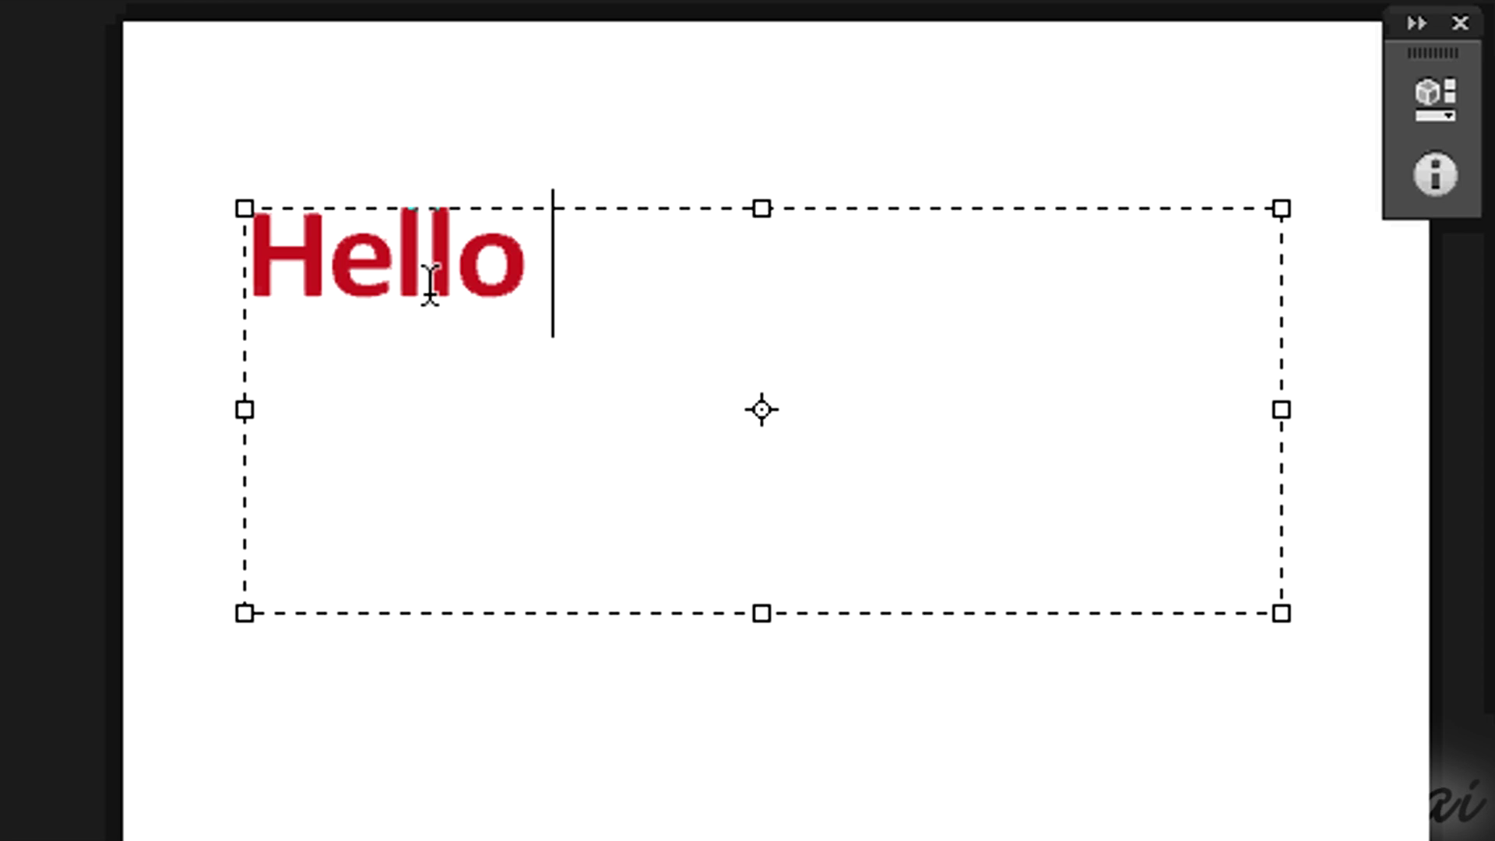
type(" there!!")
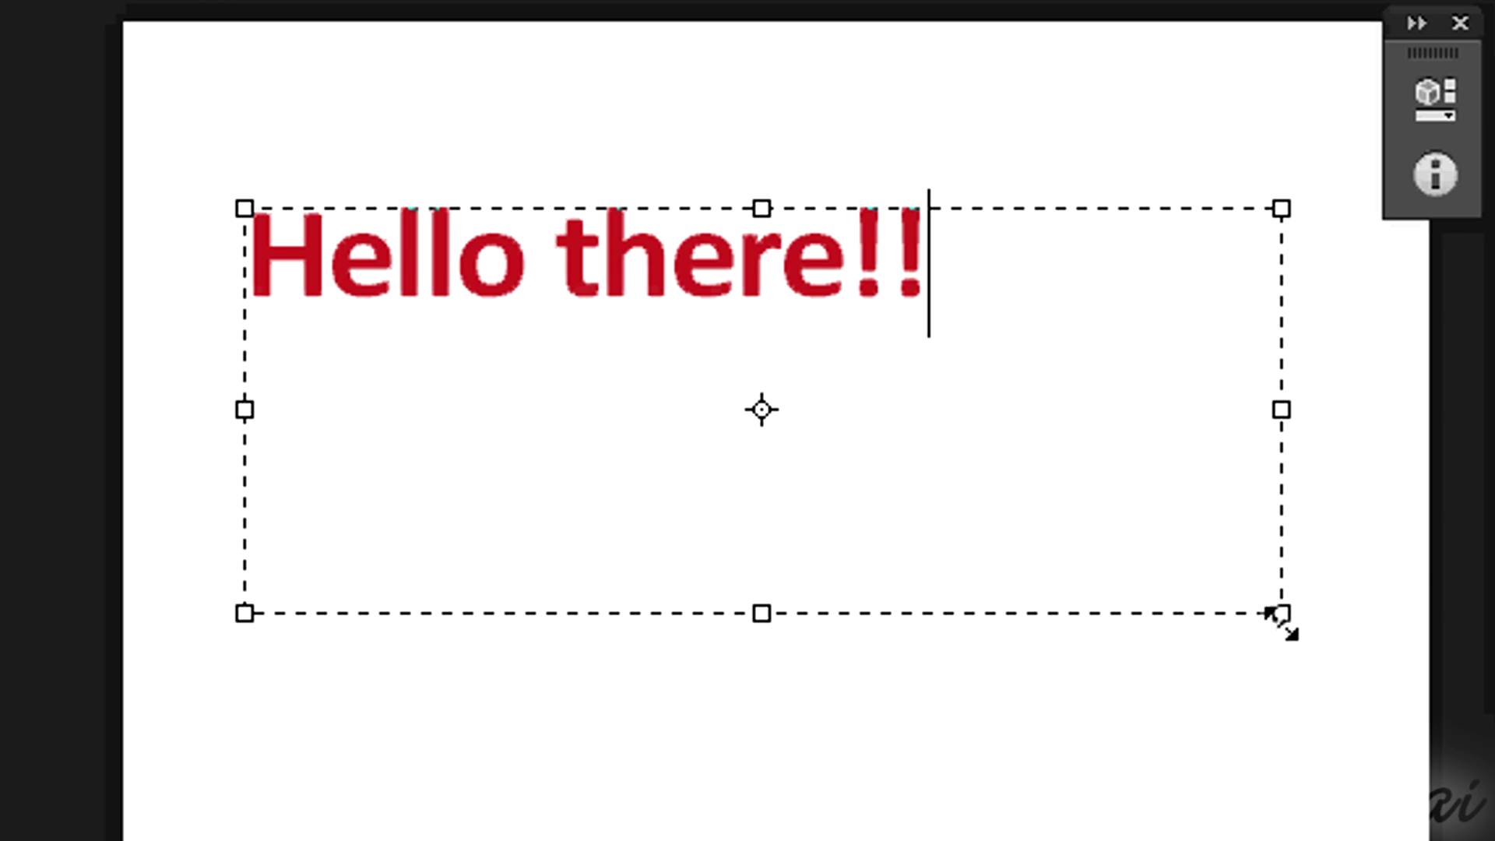
left_click_drag(1282, 612, 795, 376)
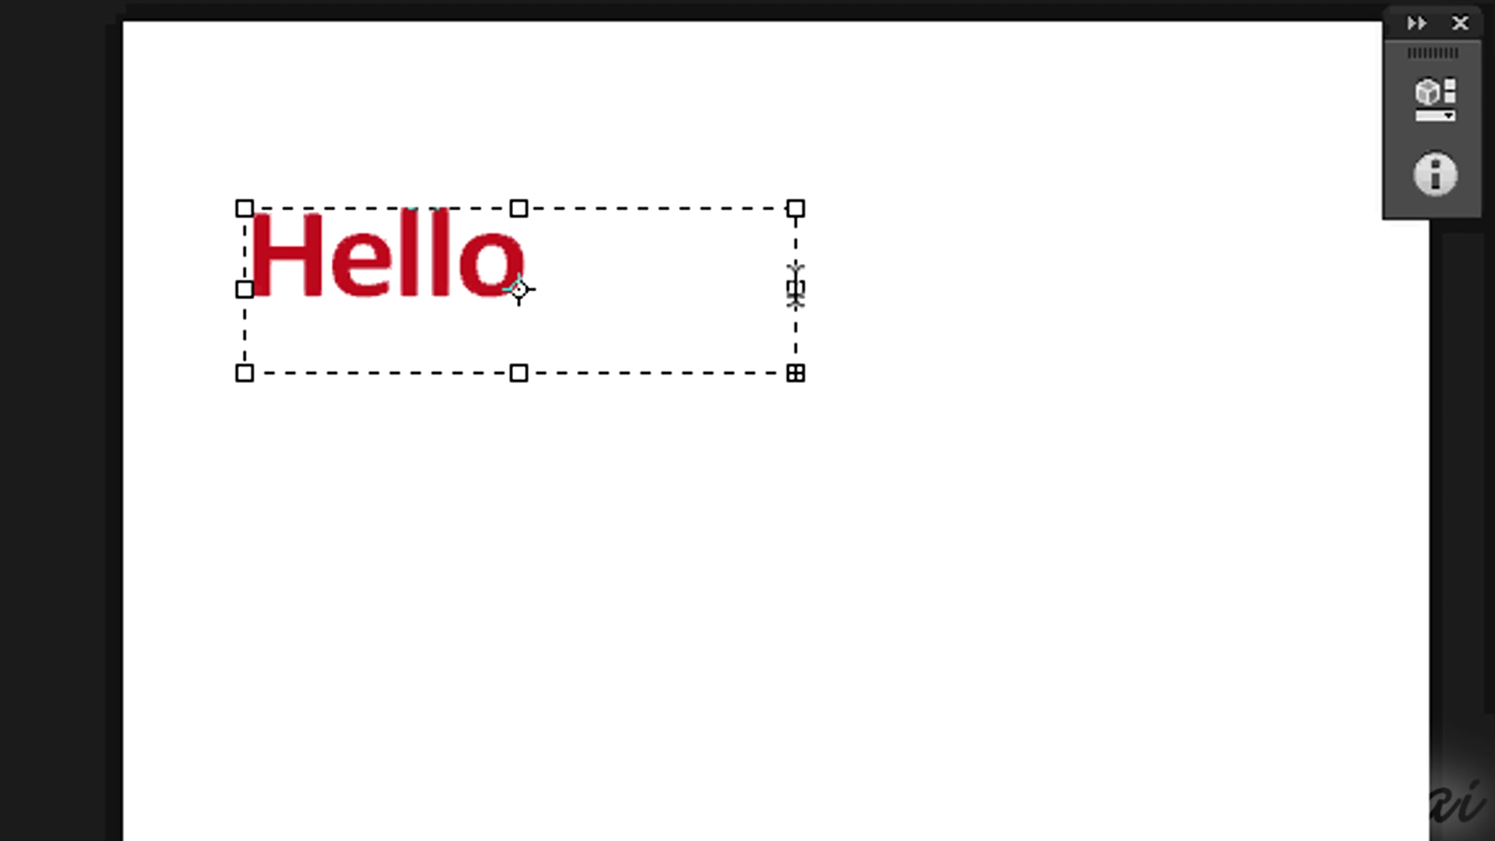
left_click_drag(796, 297, 1054, 289)
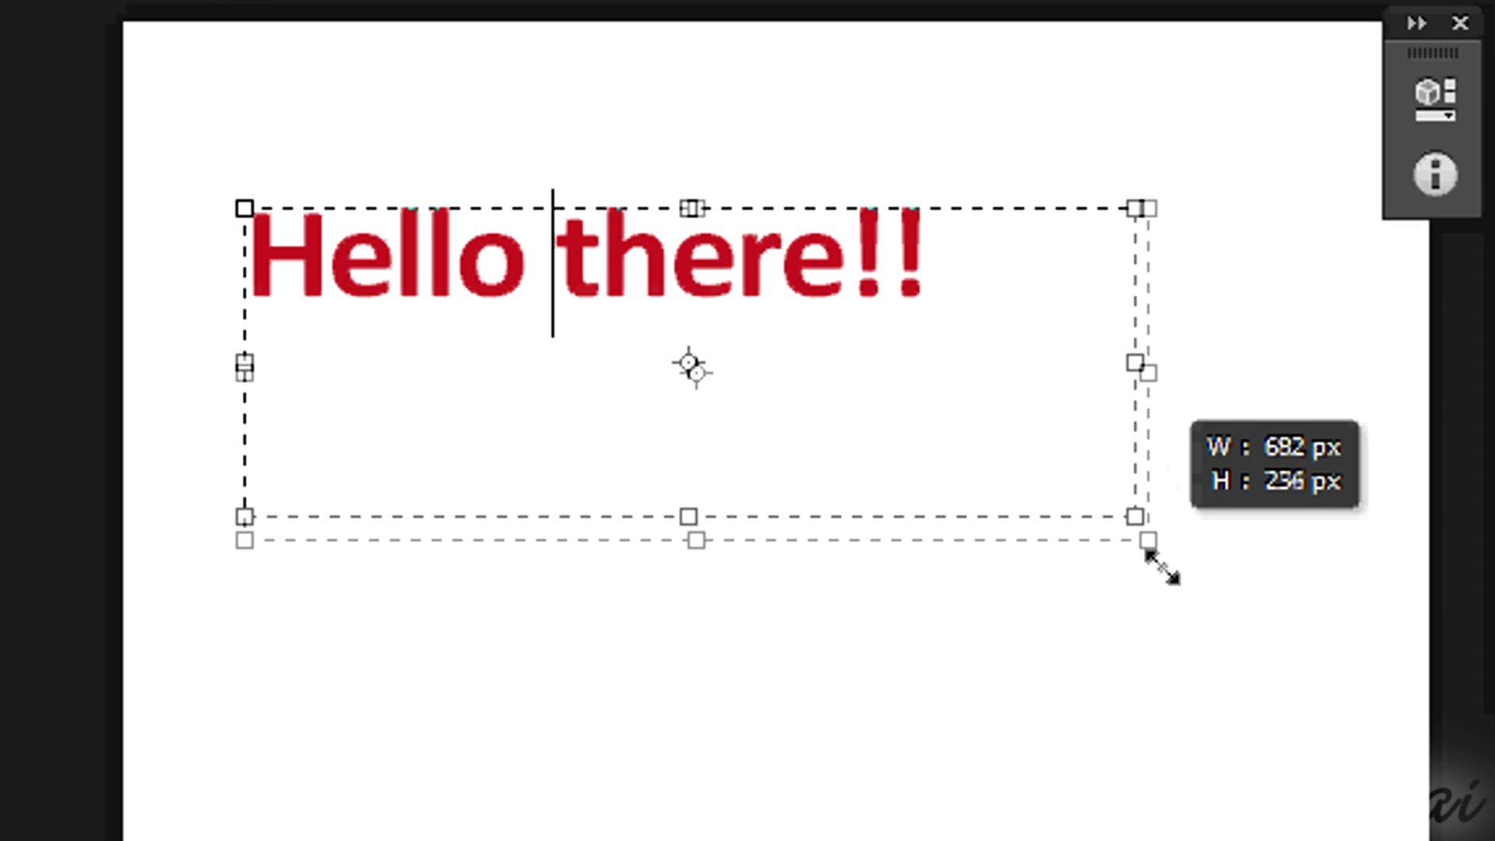
left_click_drag(1055, 372, 1164, 560)
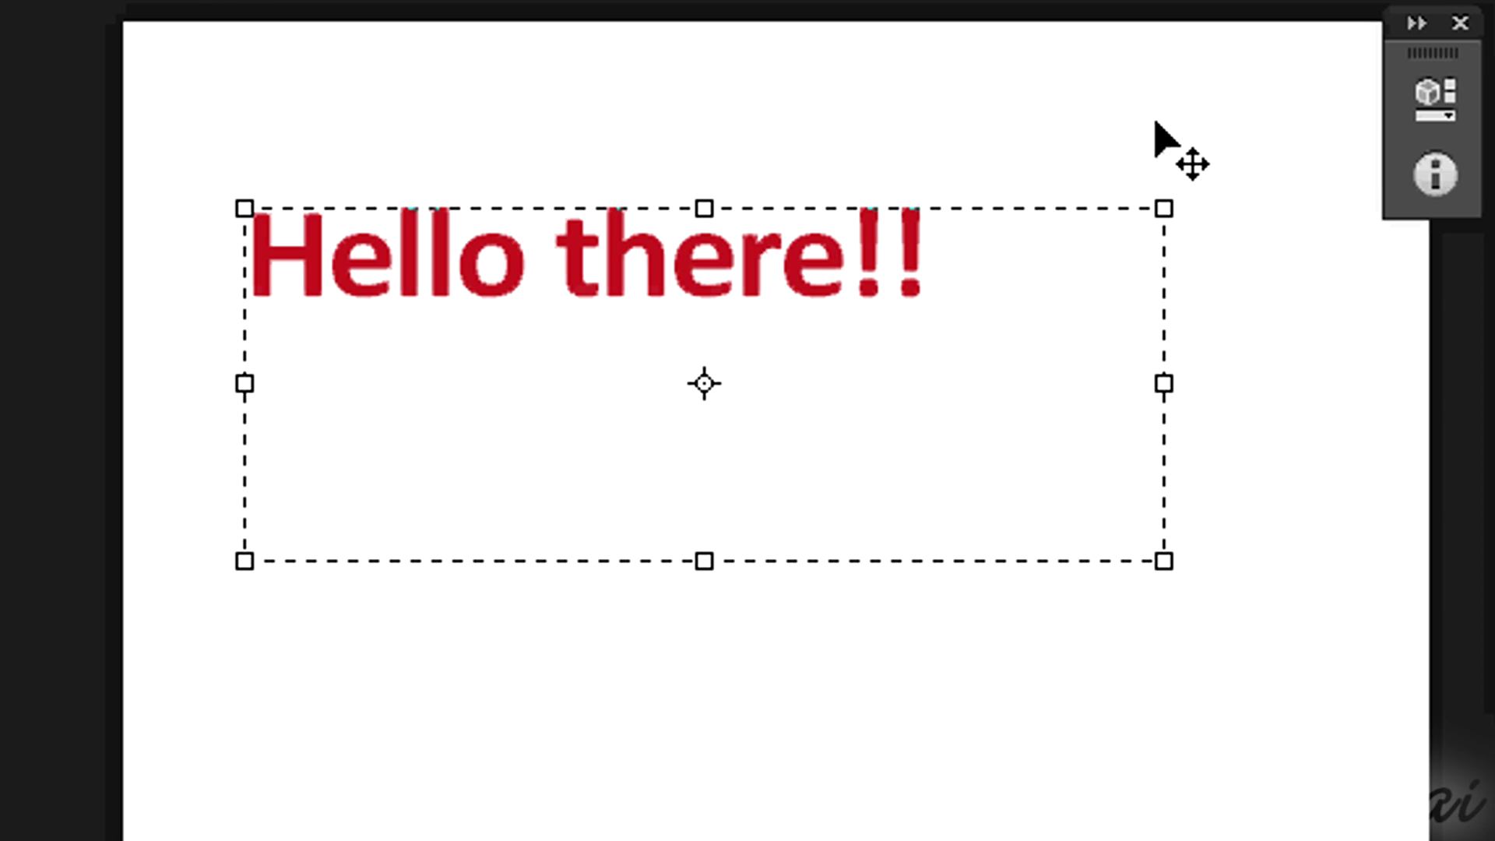
Move the Hello there!! box, then scale it to about 172 px, trying a rotation
key("t")
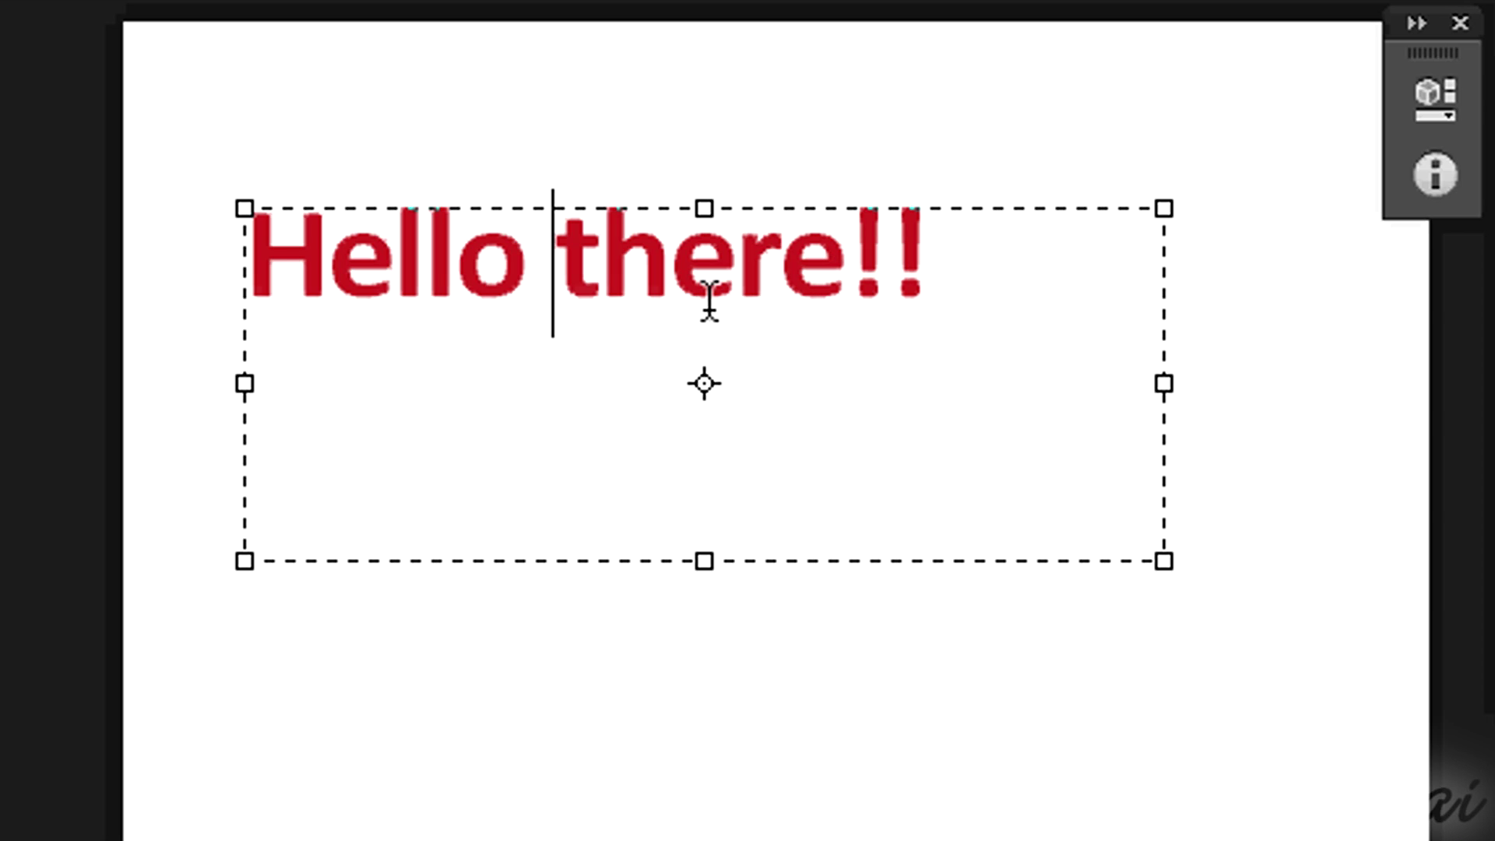
key("Escape")
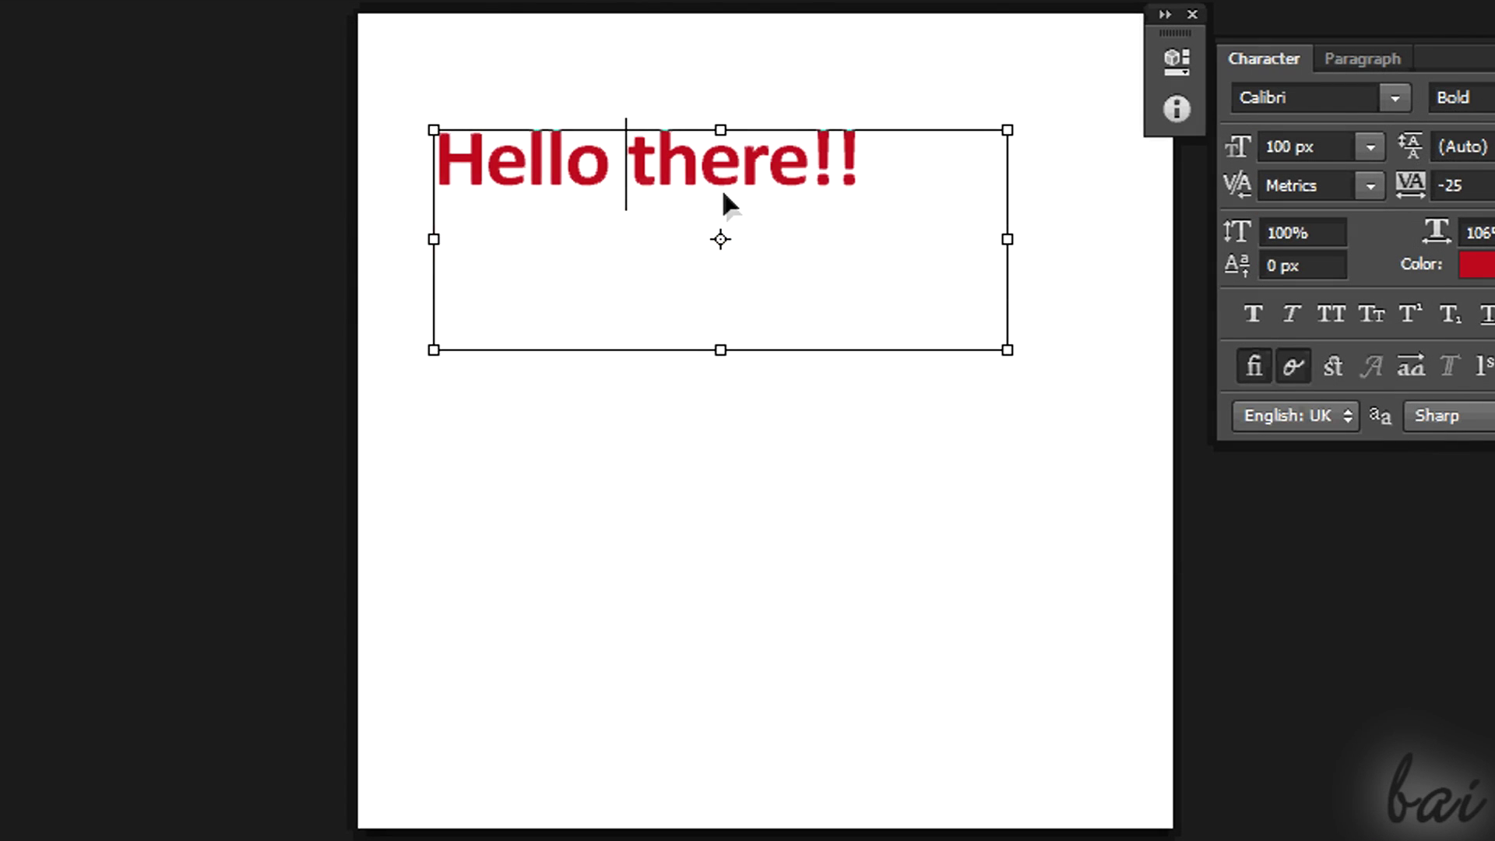
mouse_move(722, 204)
left_mouse_down()
mouse_move(811, 486)
mouse_move(657, 145)
left_mouse_up()
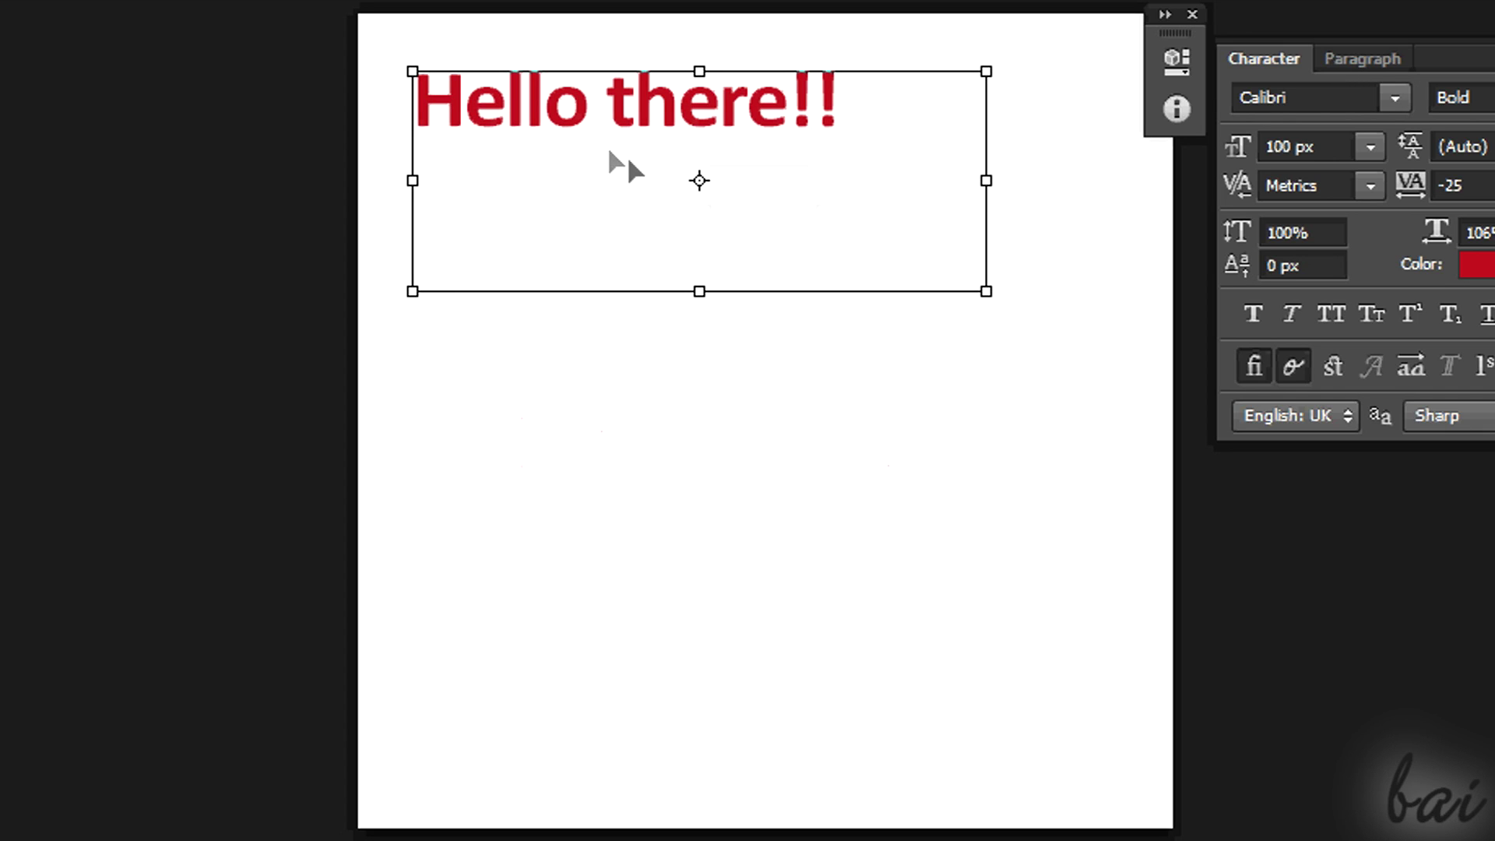
left_click_drag(612, 160, 827, 392)
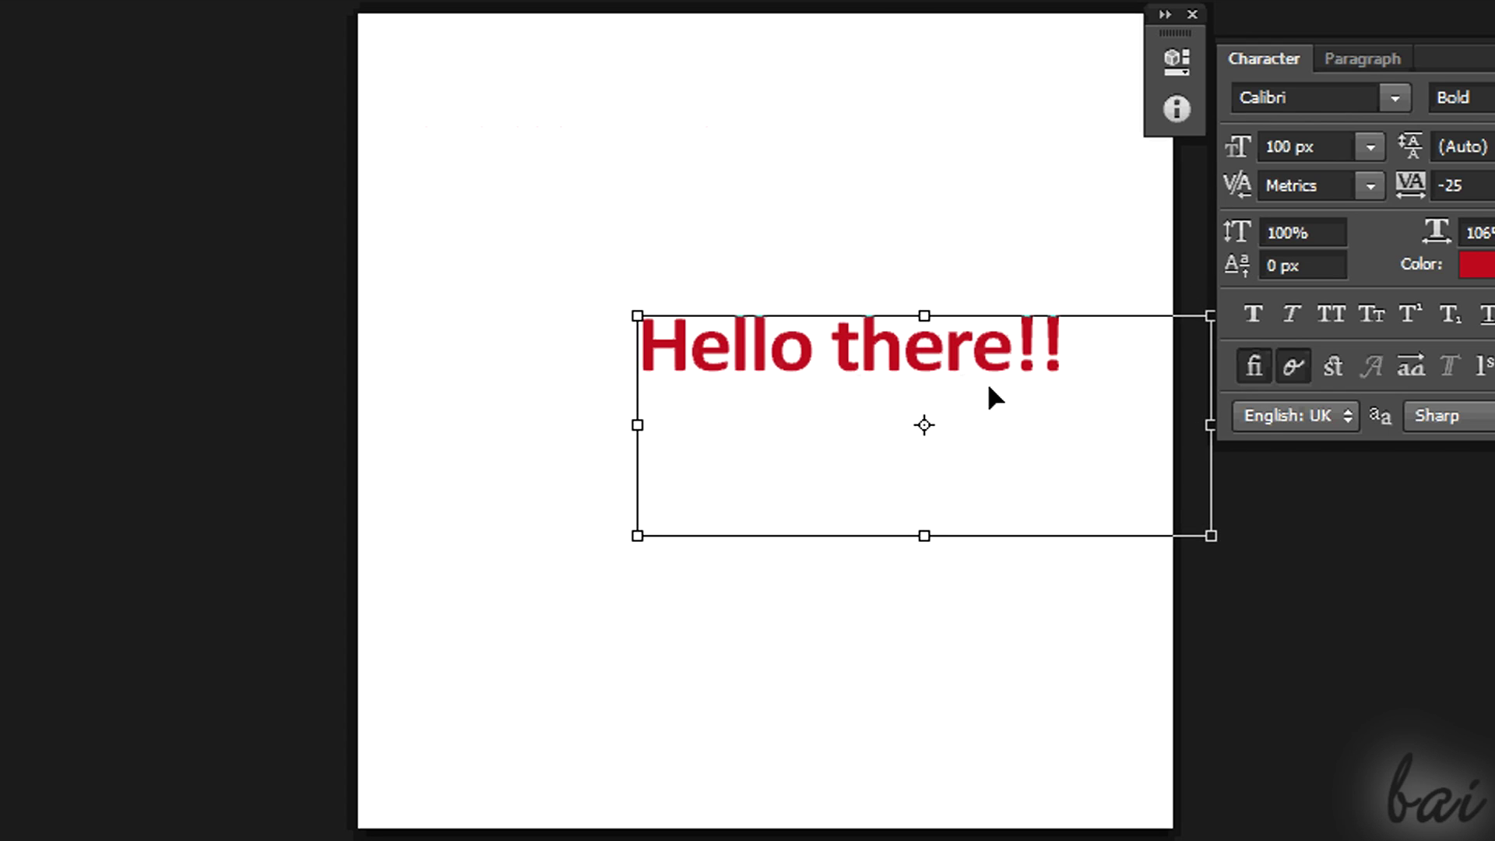
mouse_move(915, 424)
left_mouse_down()
mouse_move(853, 449)
mouse_move(780, 378)
left_mouse_up()
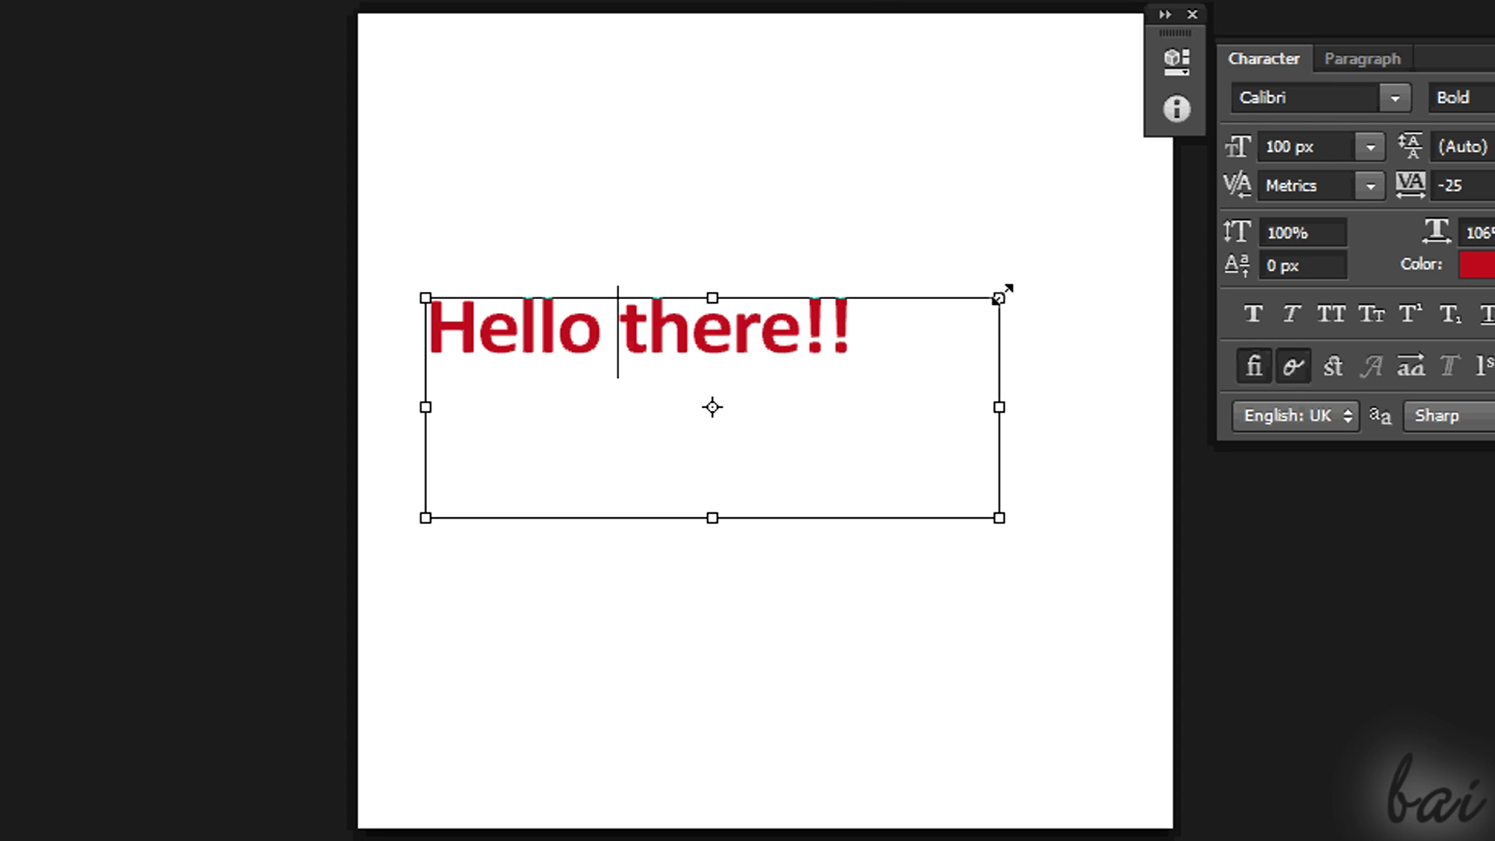
mouse_move(1000, 299)
left_mouse_down()
mouse_move(949, 456)
mouse_move(1105, 60)
mouse_move(622, 60)
mouse_move(1007, 222)
left_mouse_up()
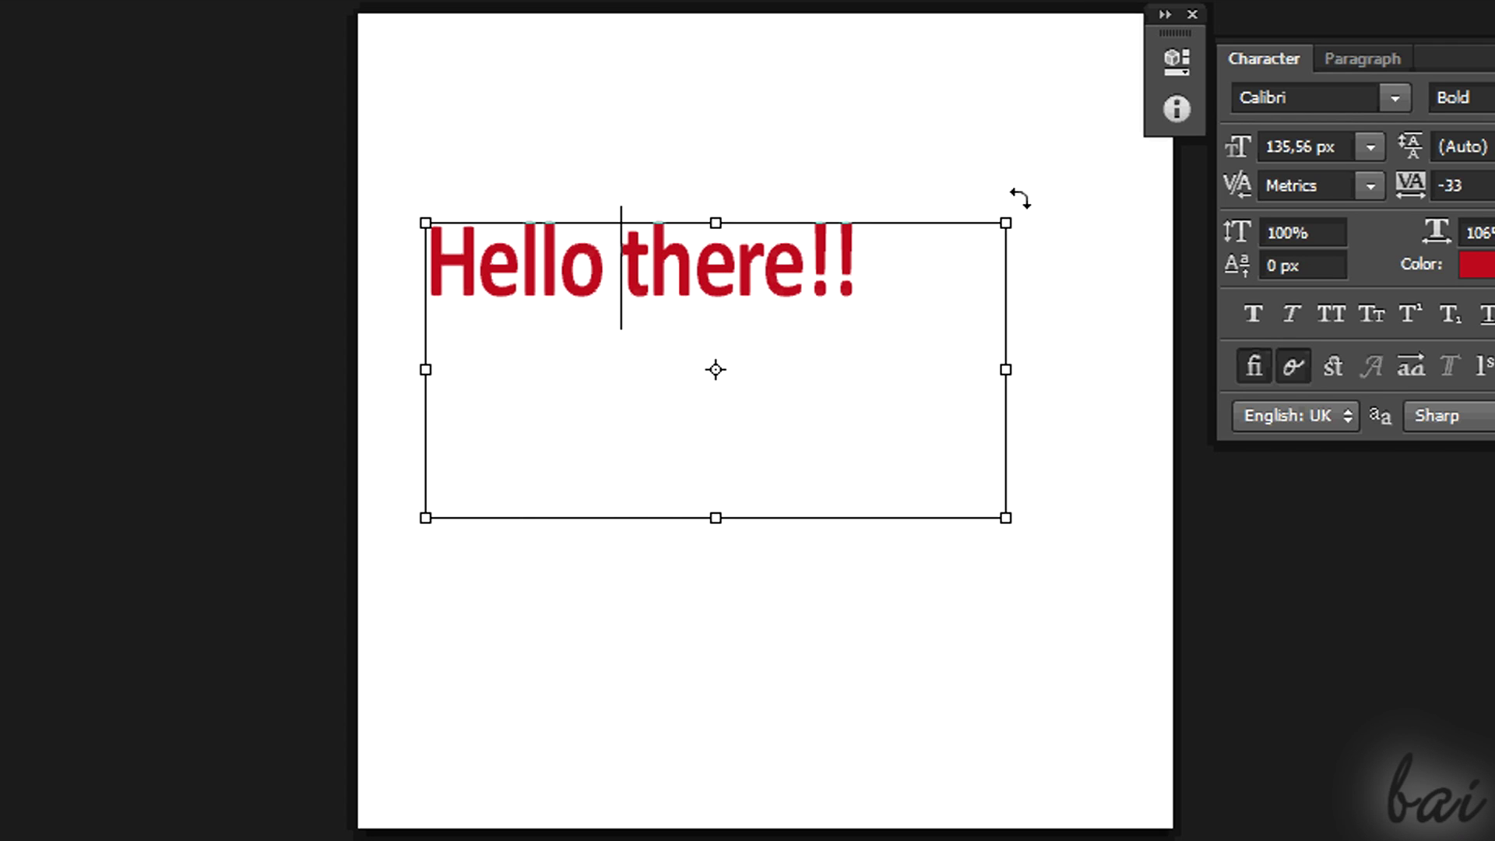
left_click_drag(1020, 198, 1083, 411)
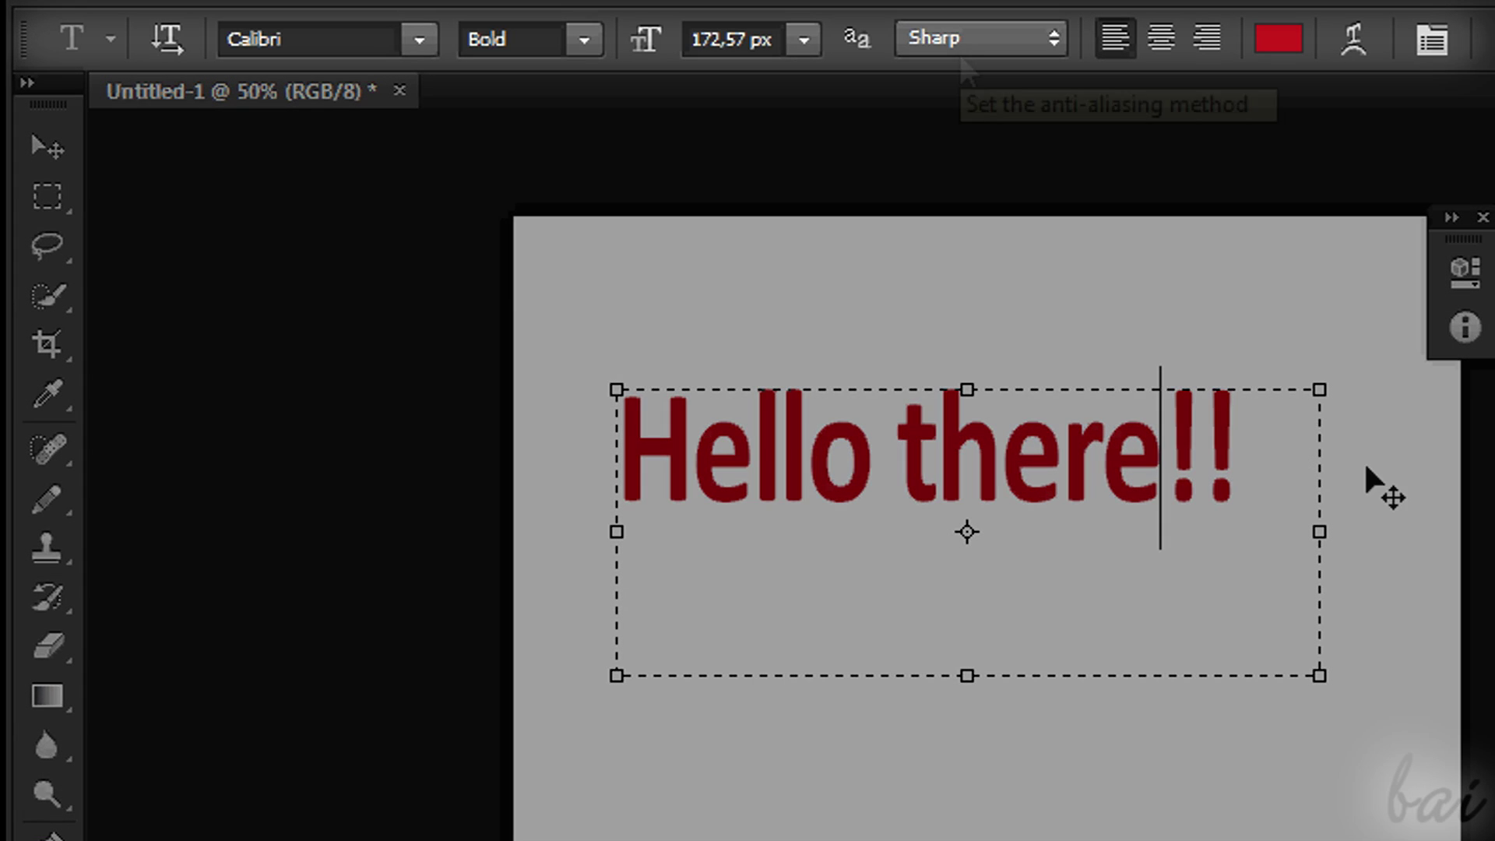
Set all the Hello there!! text to blue Century at 150 px
left_click_drag(1236, 469, 534, 444)
left_click(418, 39)
left_click(409, 210)
left_click(418, 39)
left_click(358, 325)
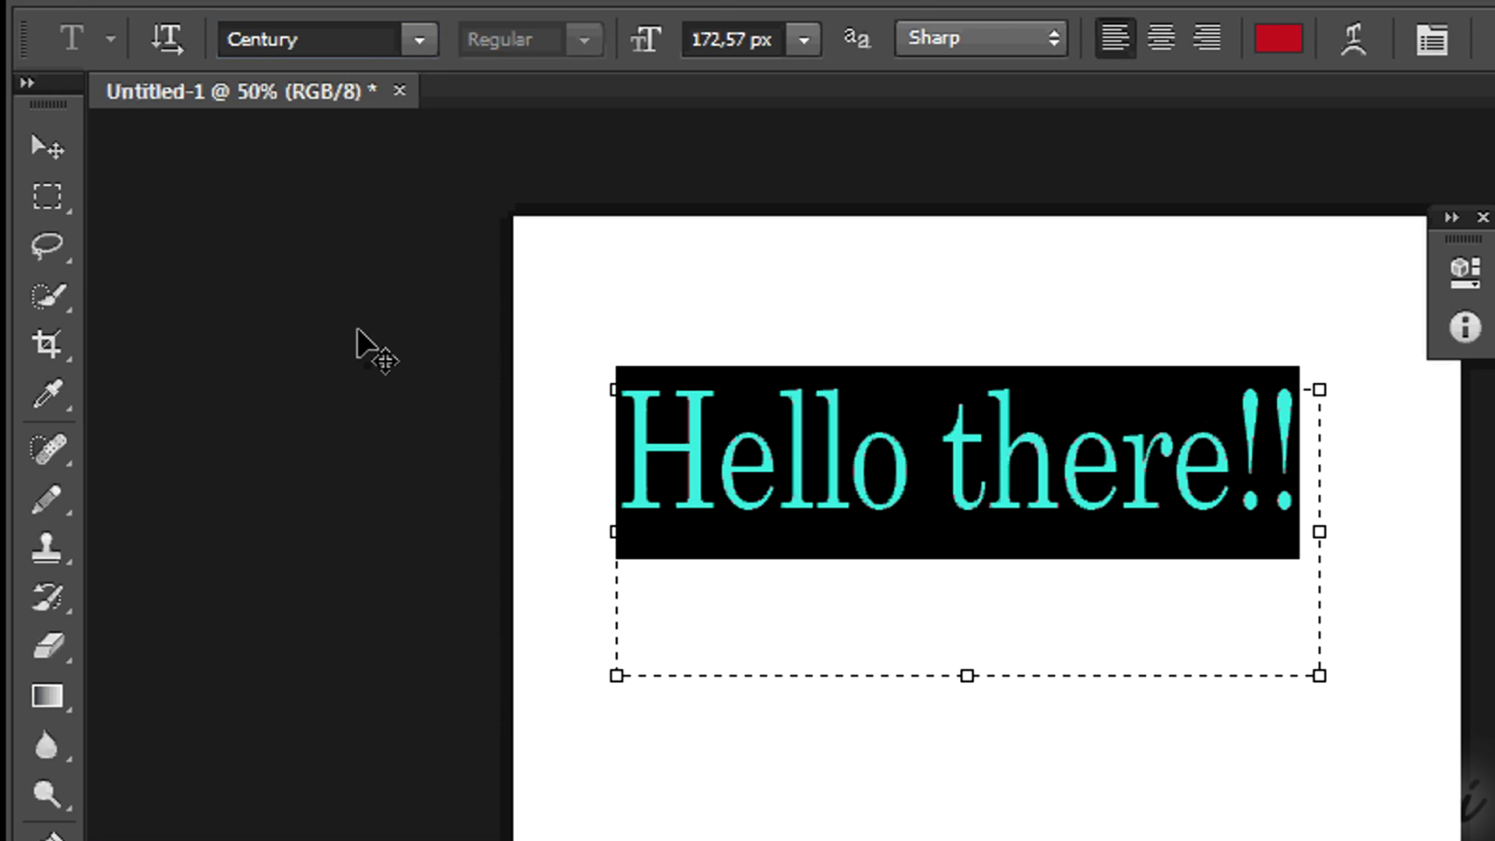
left_click(807, 50)
left_click(810, 681)
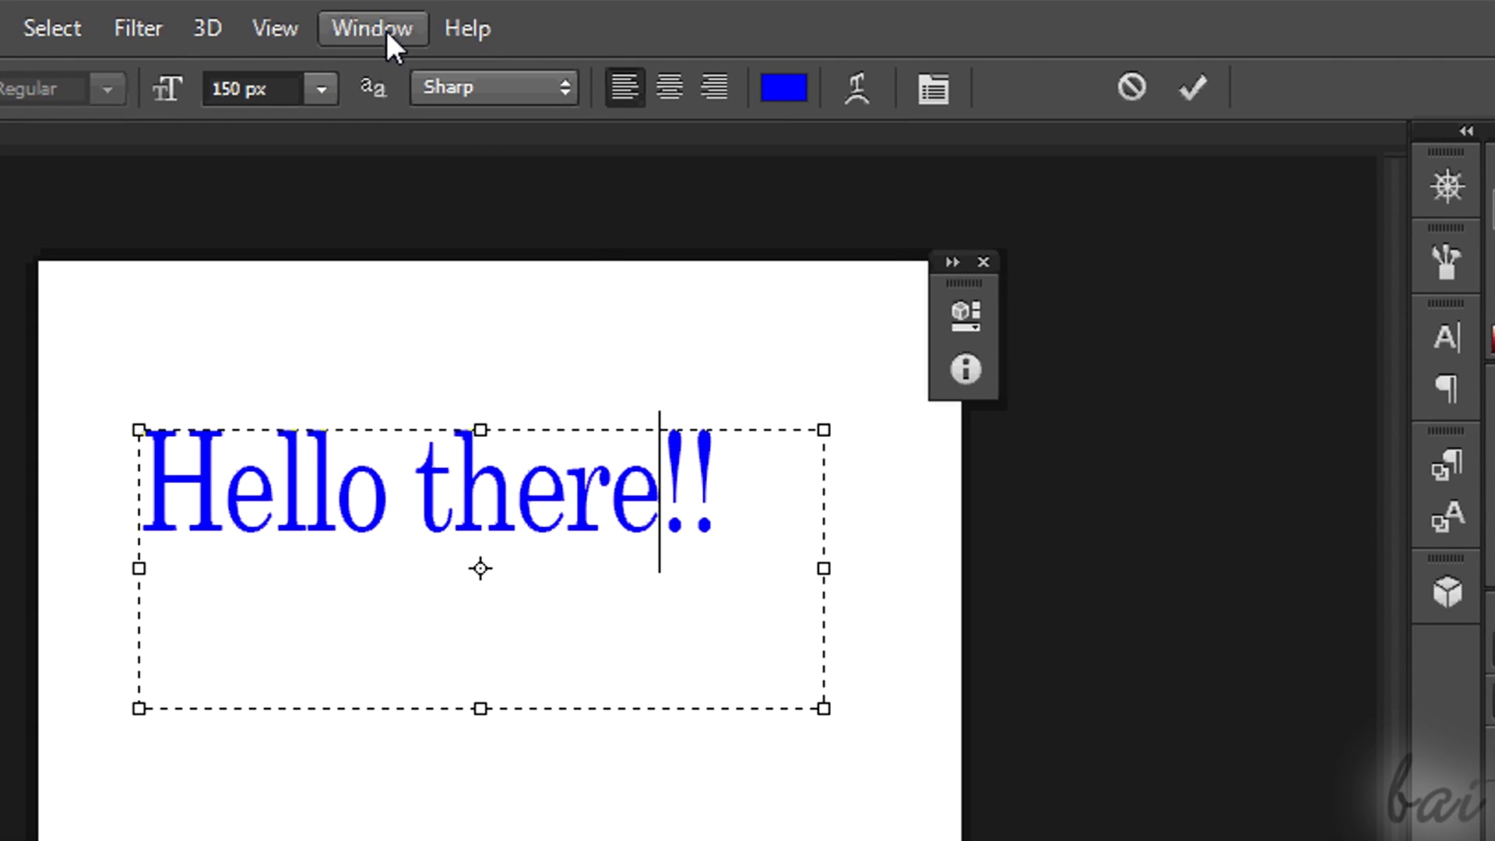
left_click(372, 21)
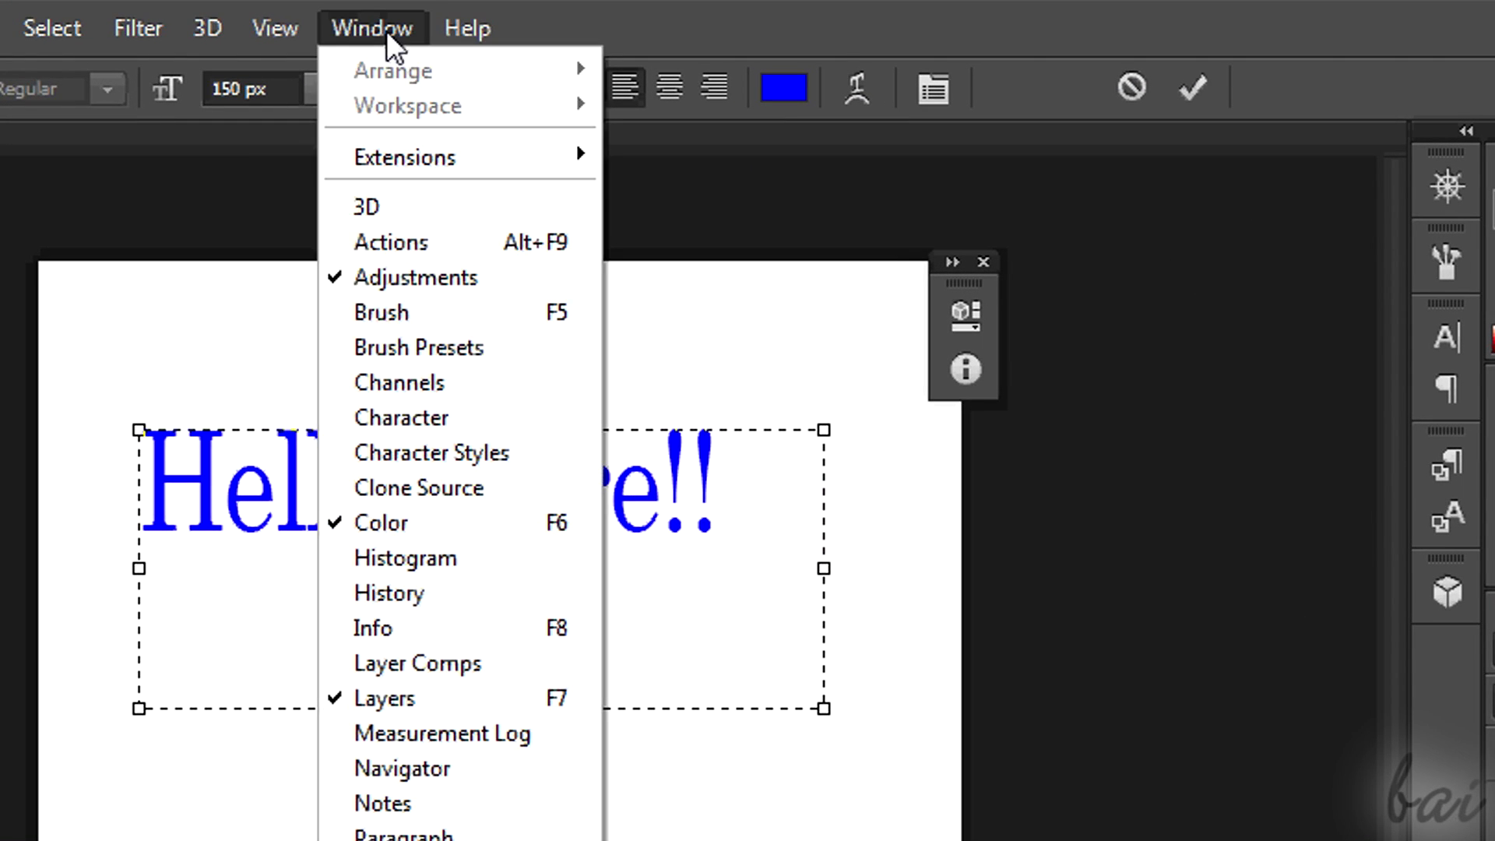
In the Character panel, set horizontal scale to 109% and keep vertical scale at 100%
left_click(415, 426)
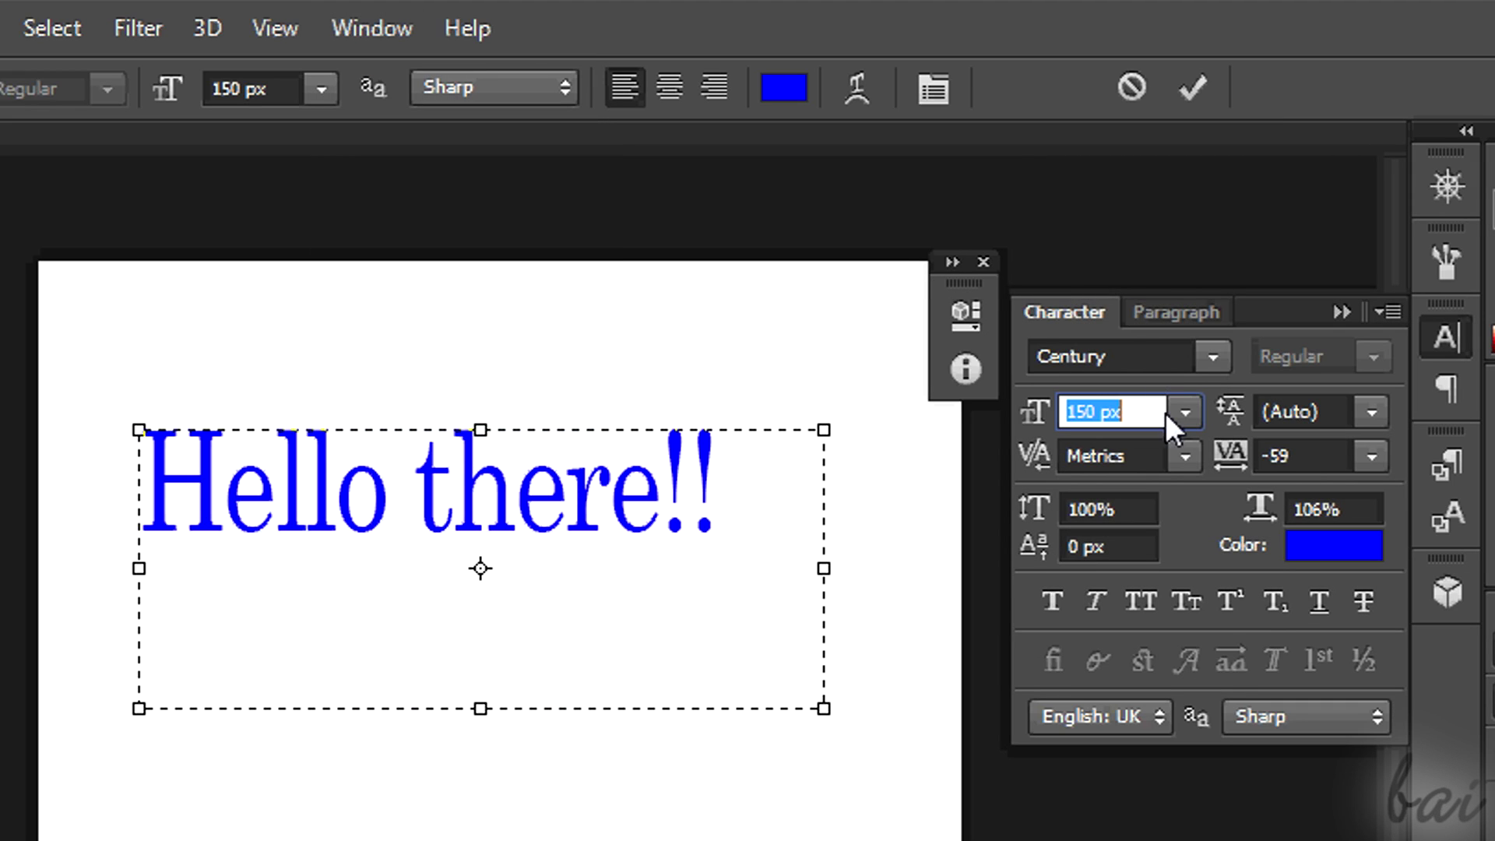
left_click(1367, 509)
type("118")
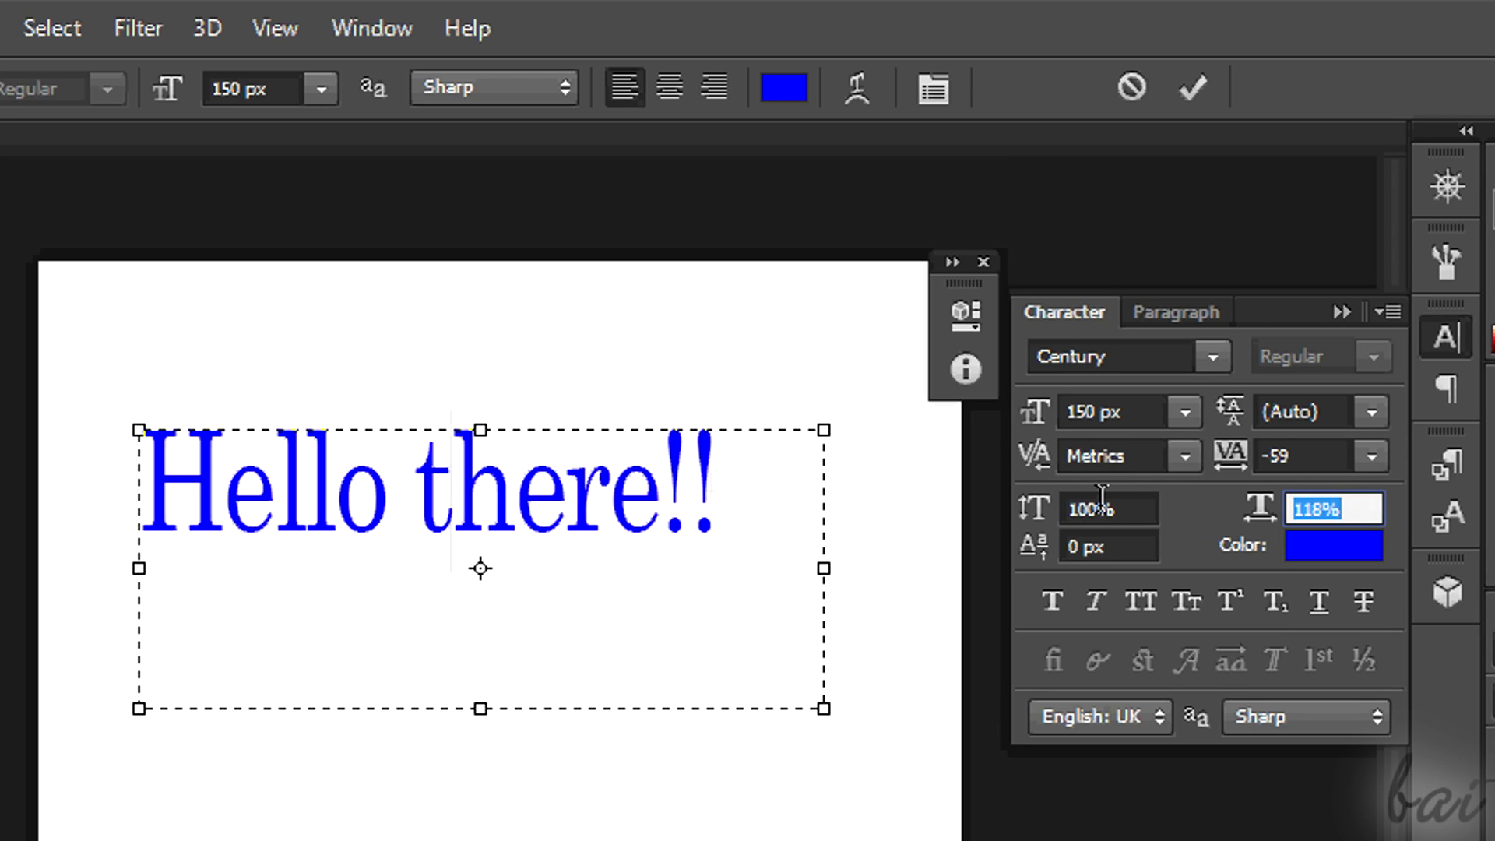
key("Escape")
key("ctrl+a")
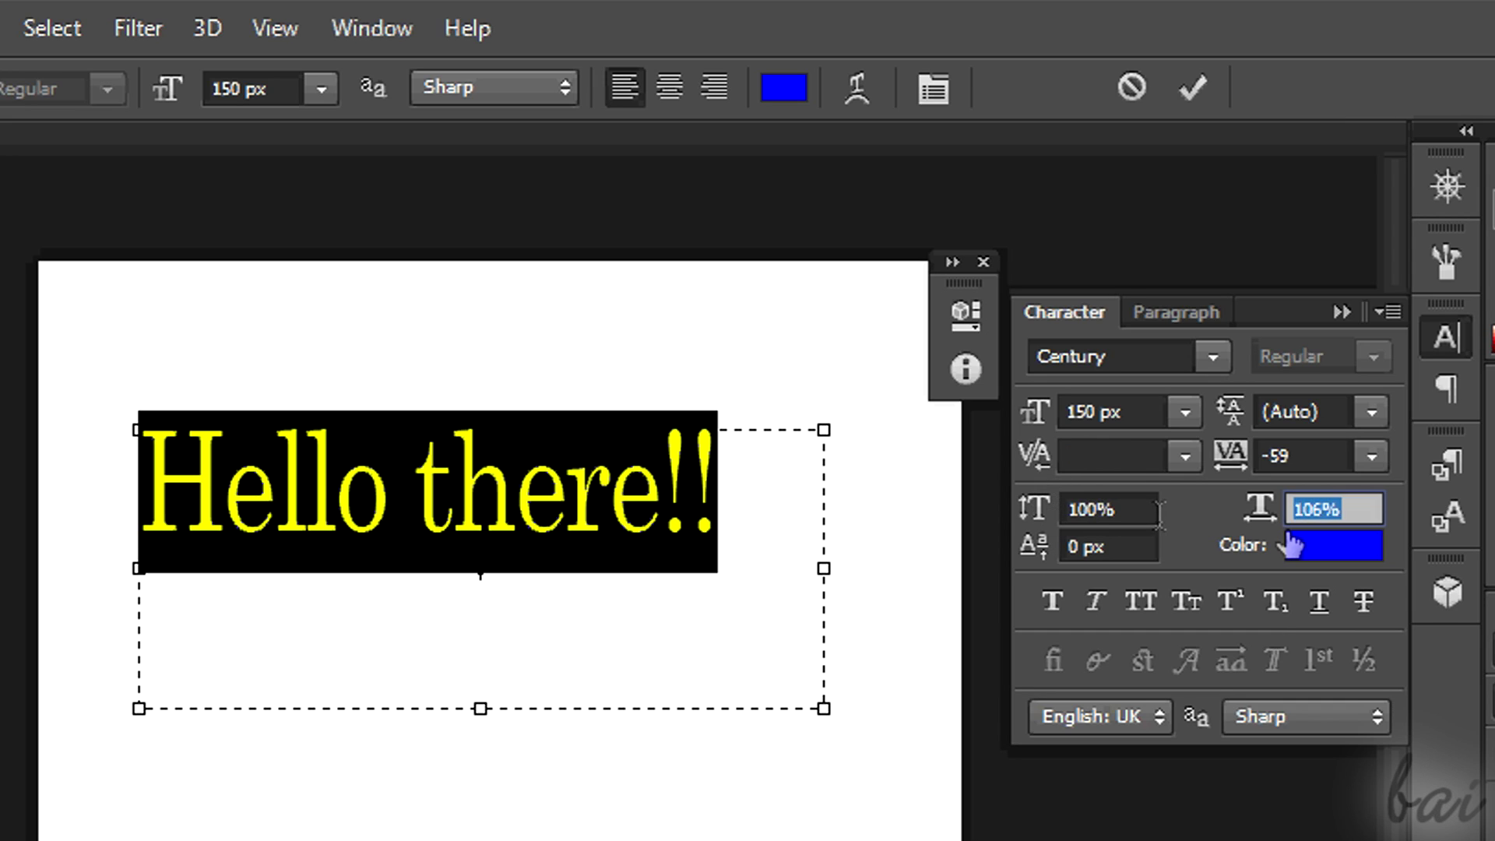
left_click_drag(1260, 510, 1285, 544)
left_click(1045, 520)
key("Up")
key("Up")
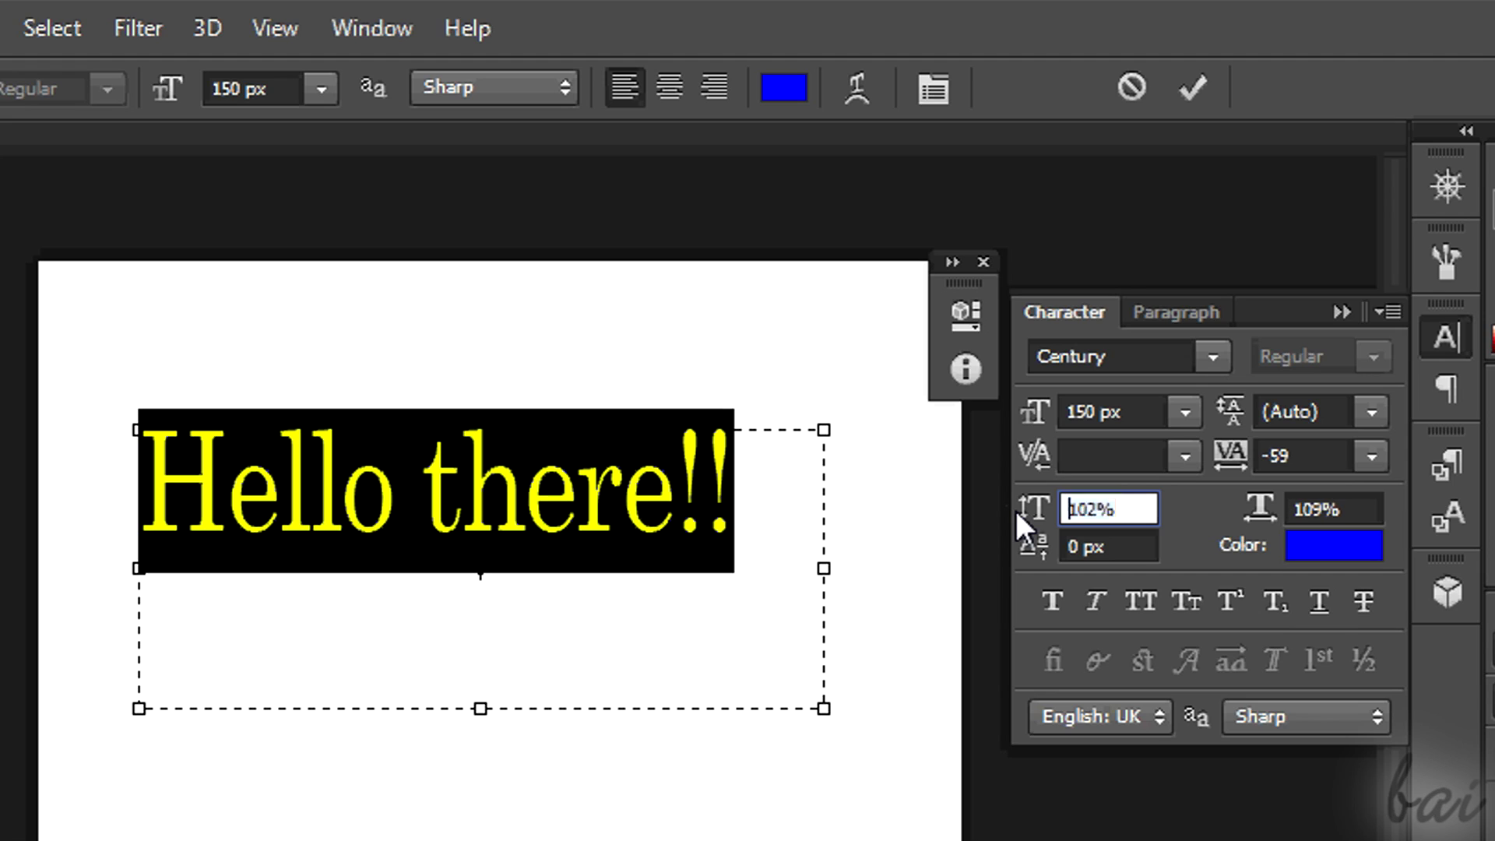
key("Up")
key("Up")
key("Up")
key("Up")
key("Up")
key("Up")
key("Up")
key("Up")
key("Up")
key("Down")
key("Down")
key("Down")
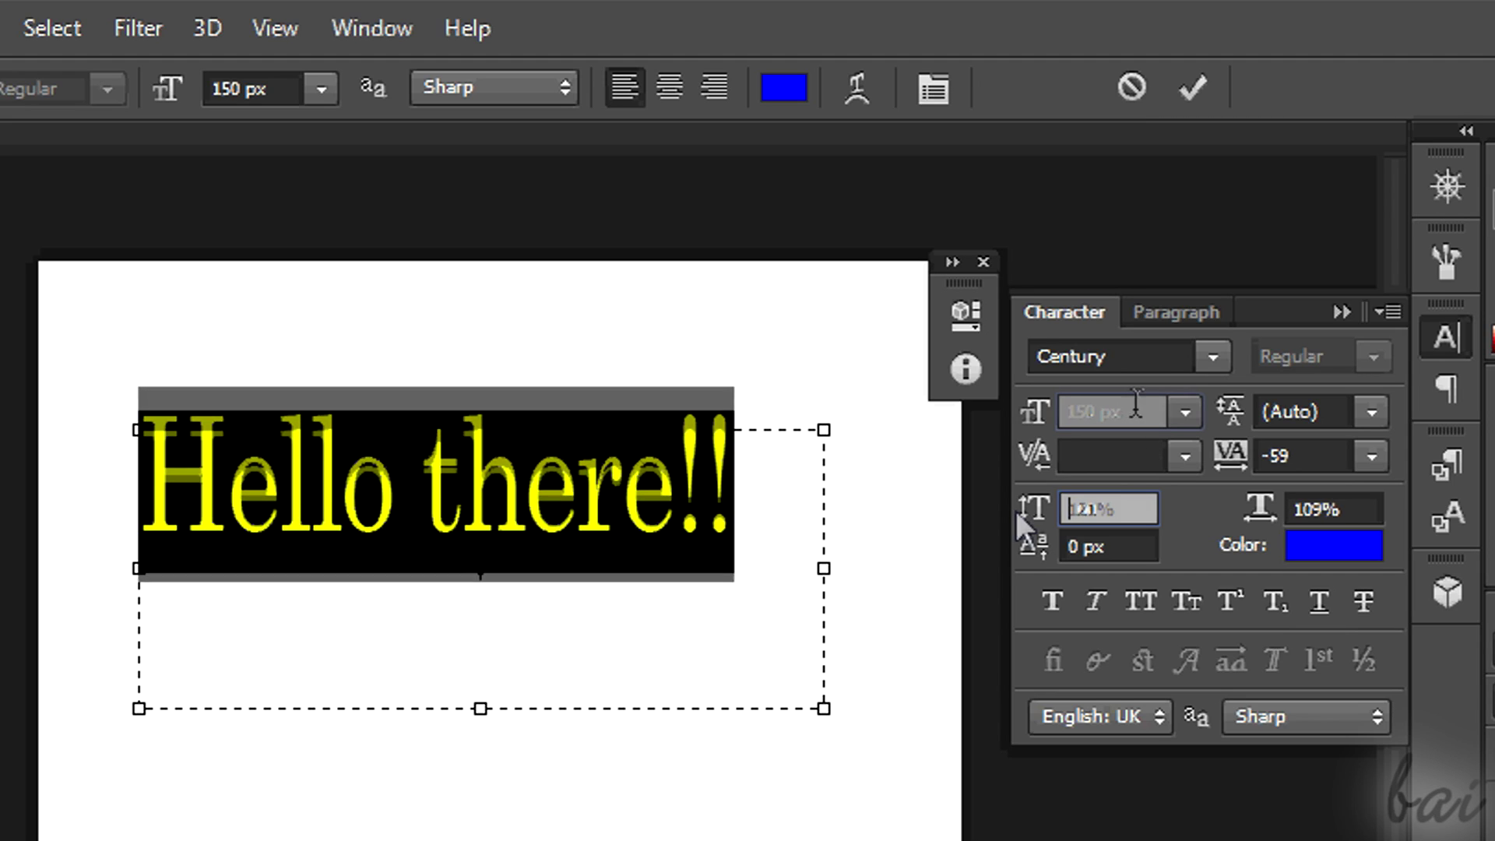
Slightly enlarge the font size and set the leading to 147 px
left_click_drag(1018, 418, 1021, 418)
left_click_drag(1228, 409, 1233, 421)
key("Up")
key("Up")
key("Up")
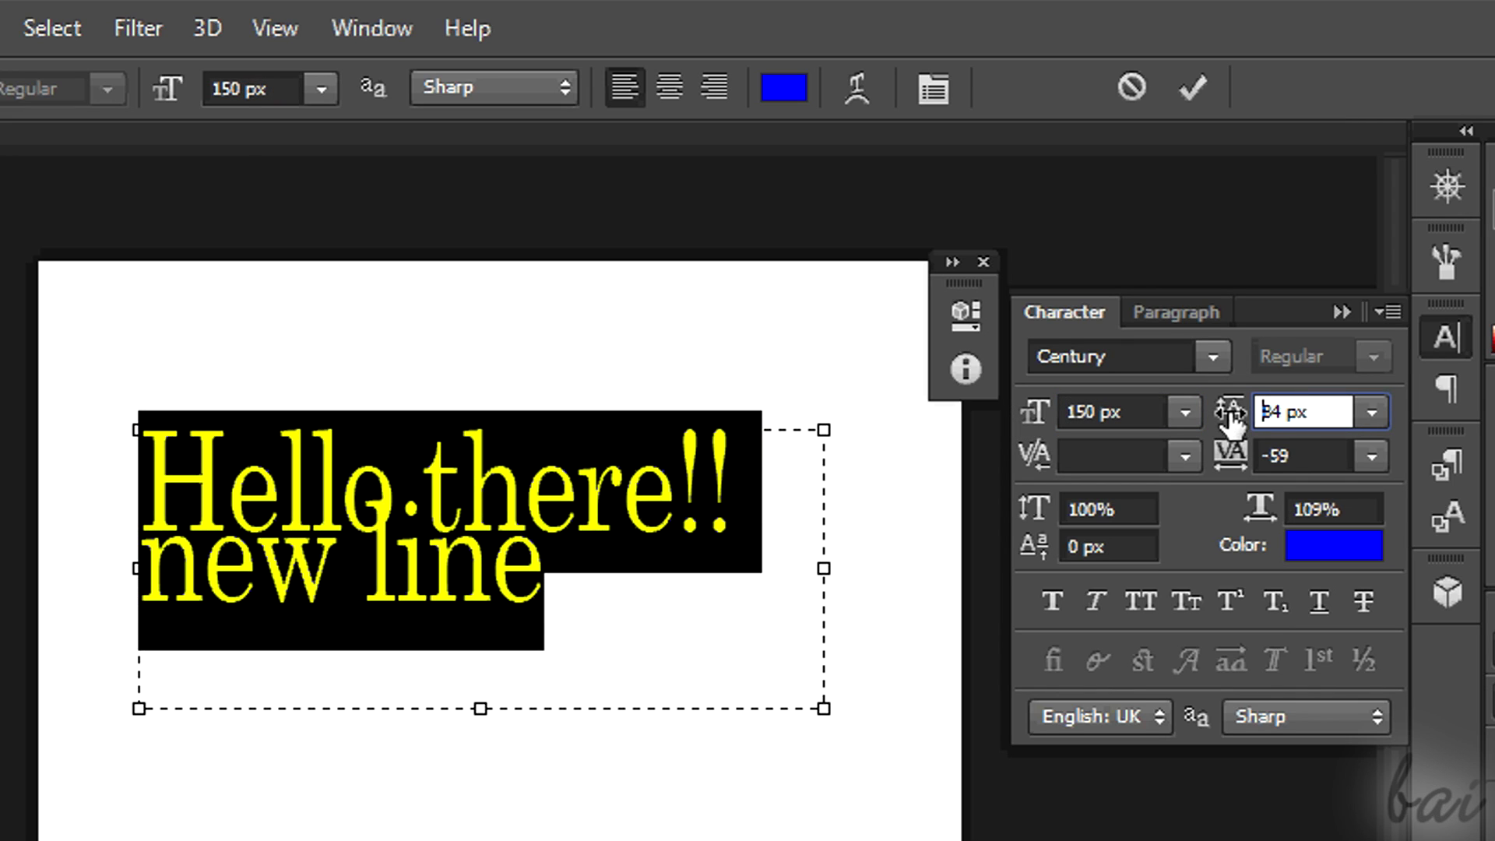
key("Up")
key("Up")
key("Up")
key("Up")
key("Up")
key("Up")
key("Up")
key("Up")
key("Up")
key("Up")
key("Up")
key("Up")
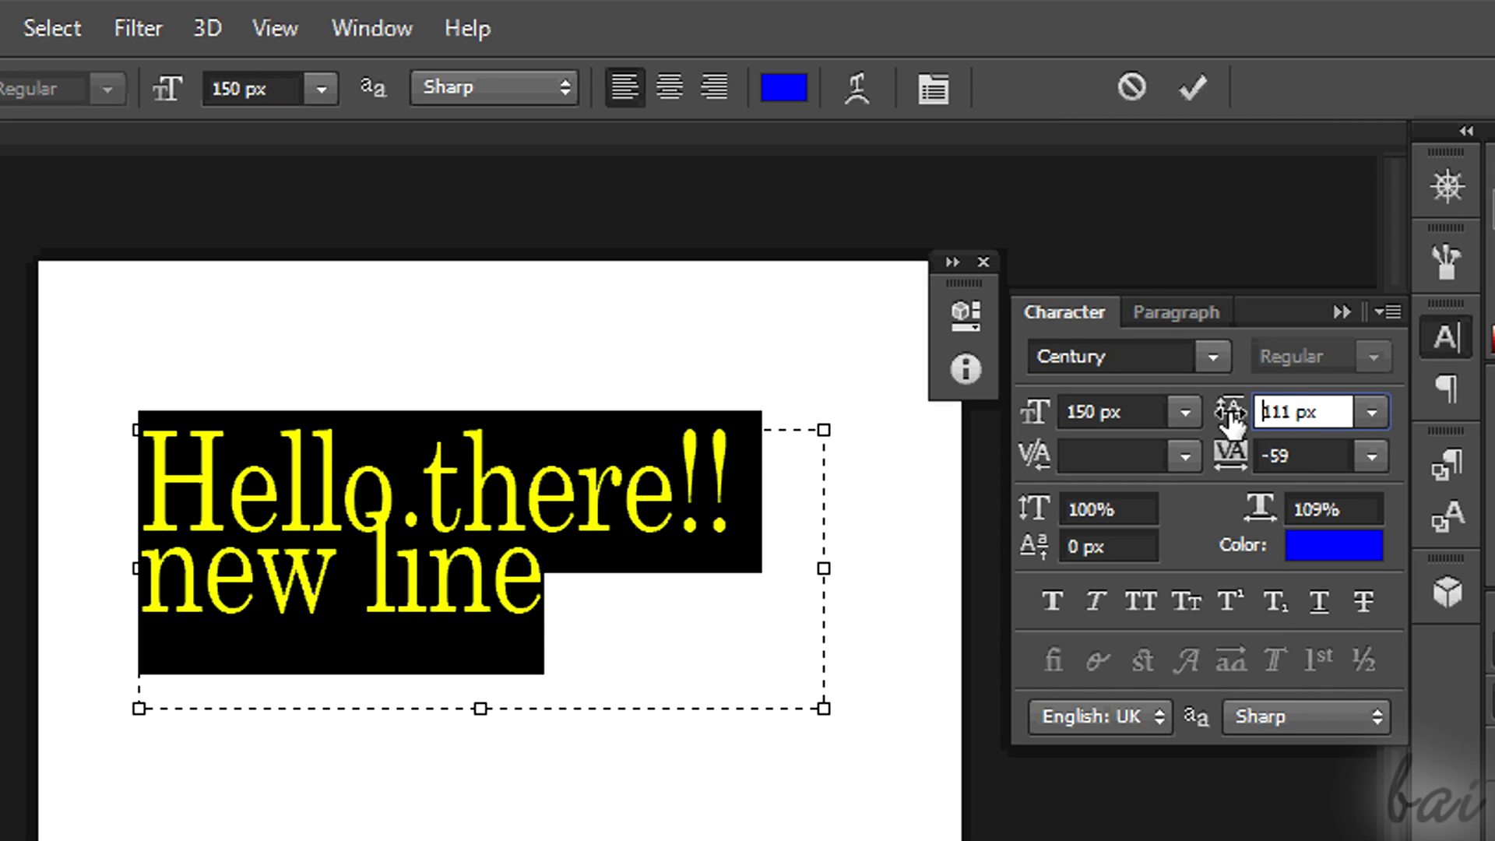
key("Up")
key("Up")
key("Up")
key("Up")
key("Up")
key("Up")
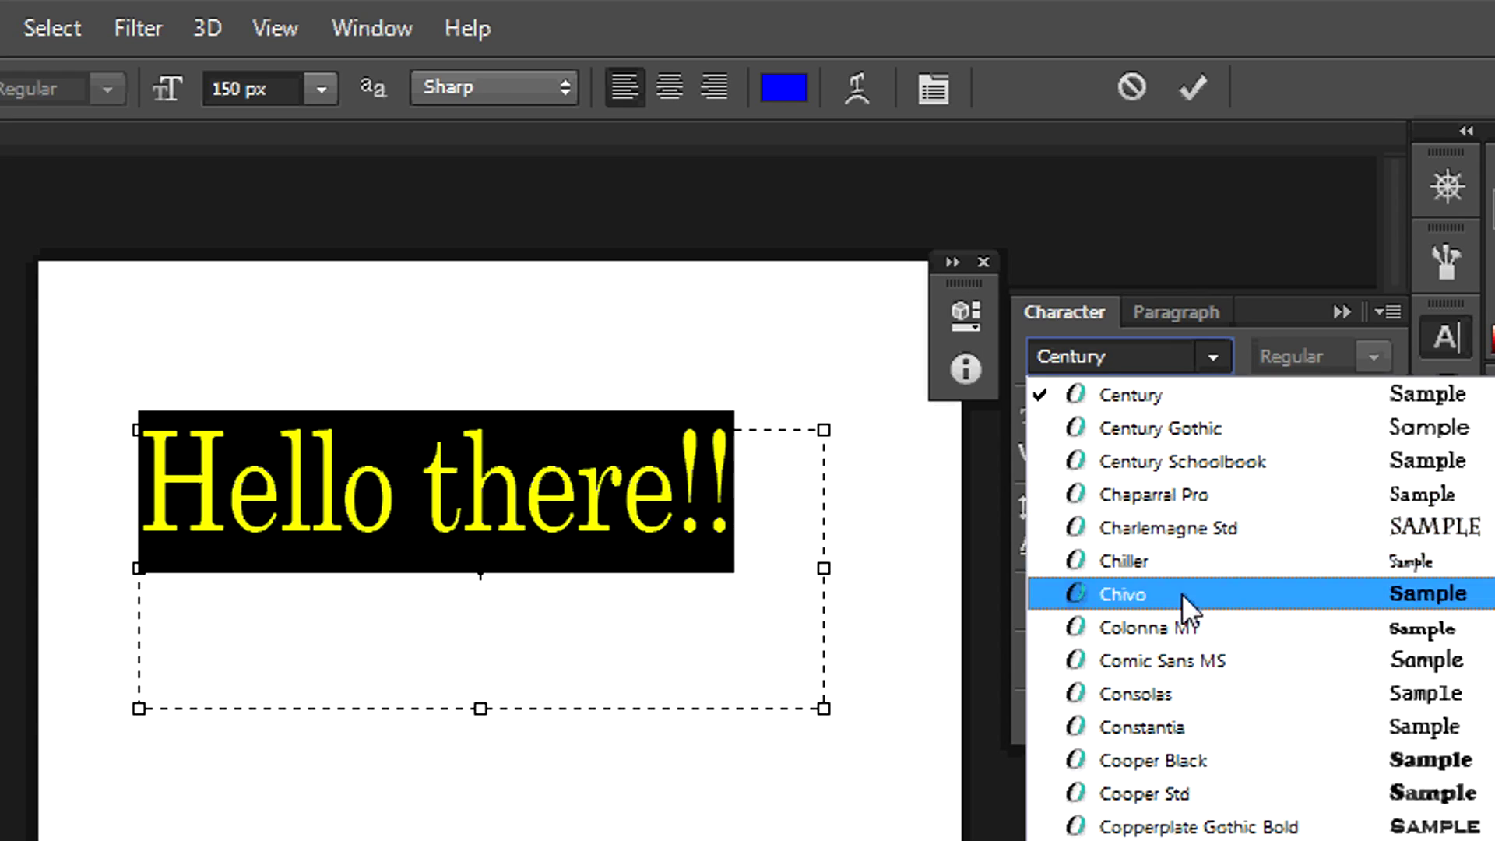
Switch the font to Corbel after trying Chivo
left_click(1183, 594)
left_click(1215, 357)
left_click(1140, 692)
Colour the word 'there' red
left_click_drag(377, 486, 608, 485)
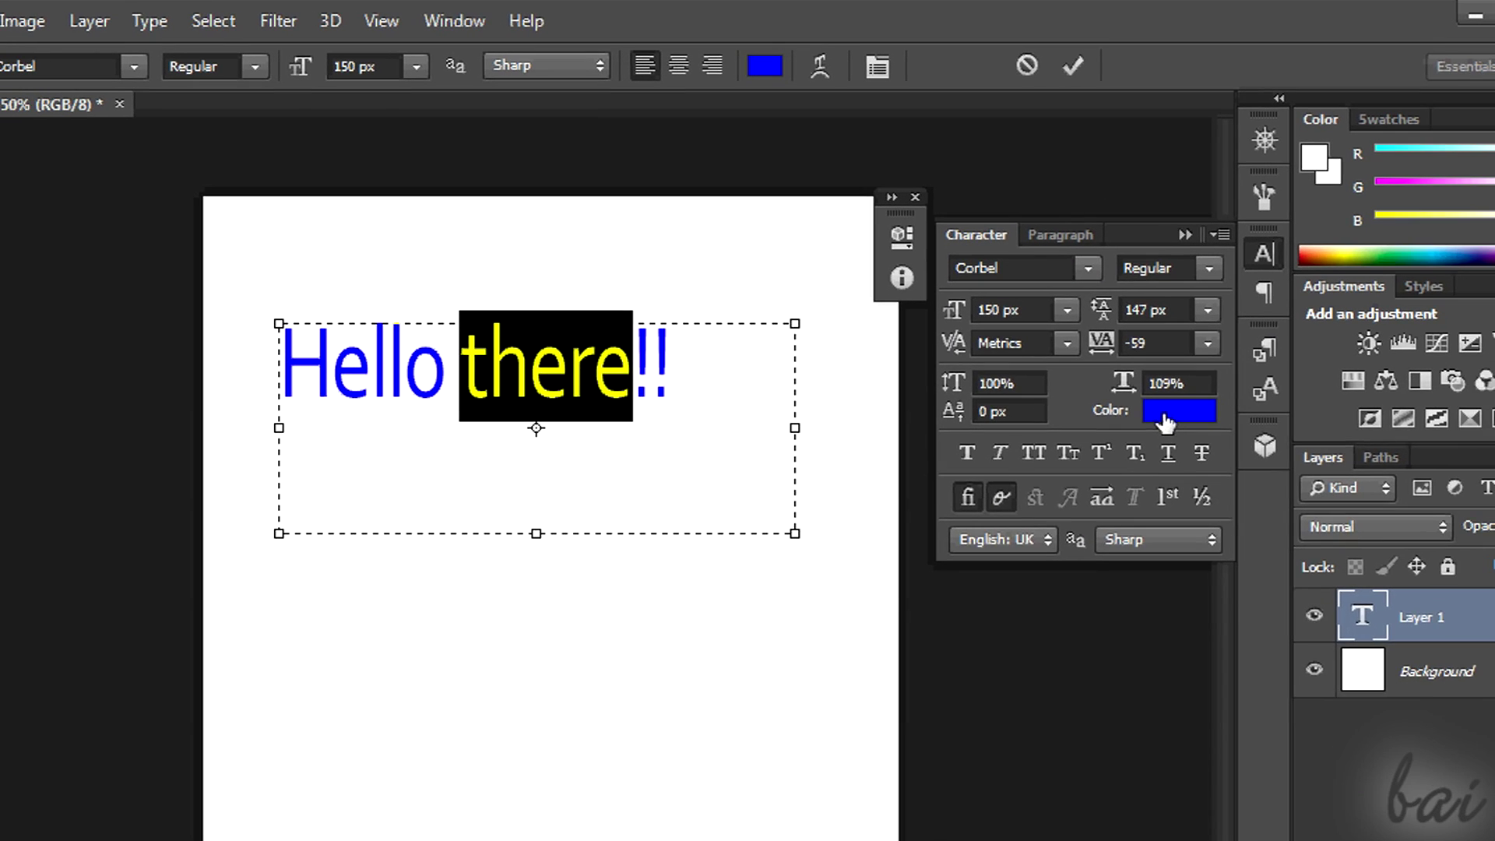
left_click(1165, 418)
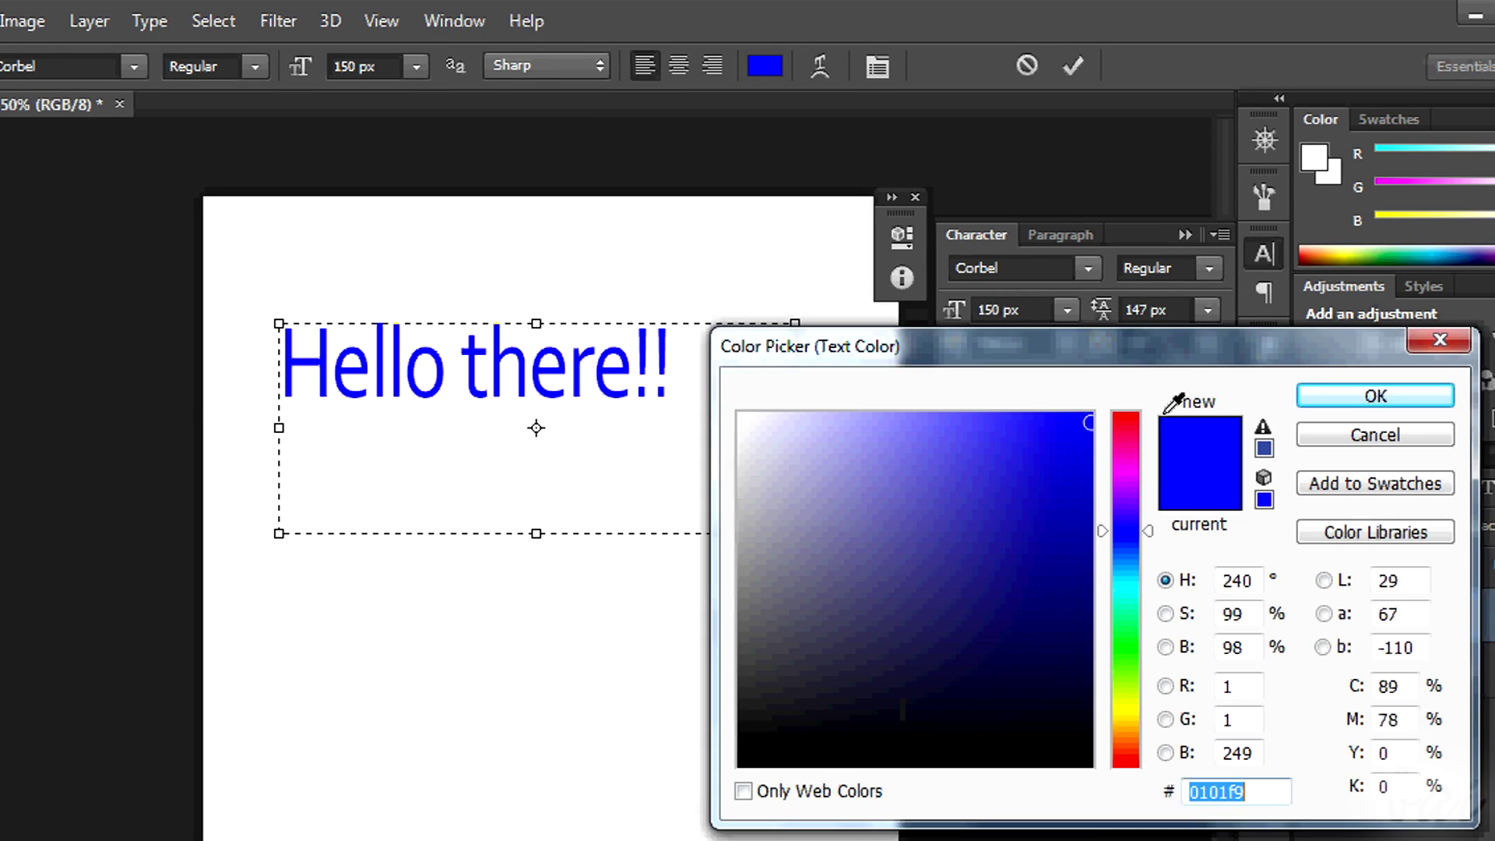
left_click_drag(1123, 473, 1127, 414)
left_click(1367, 397)
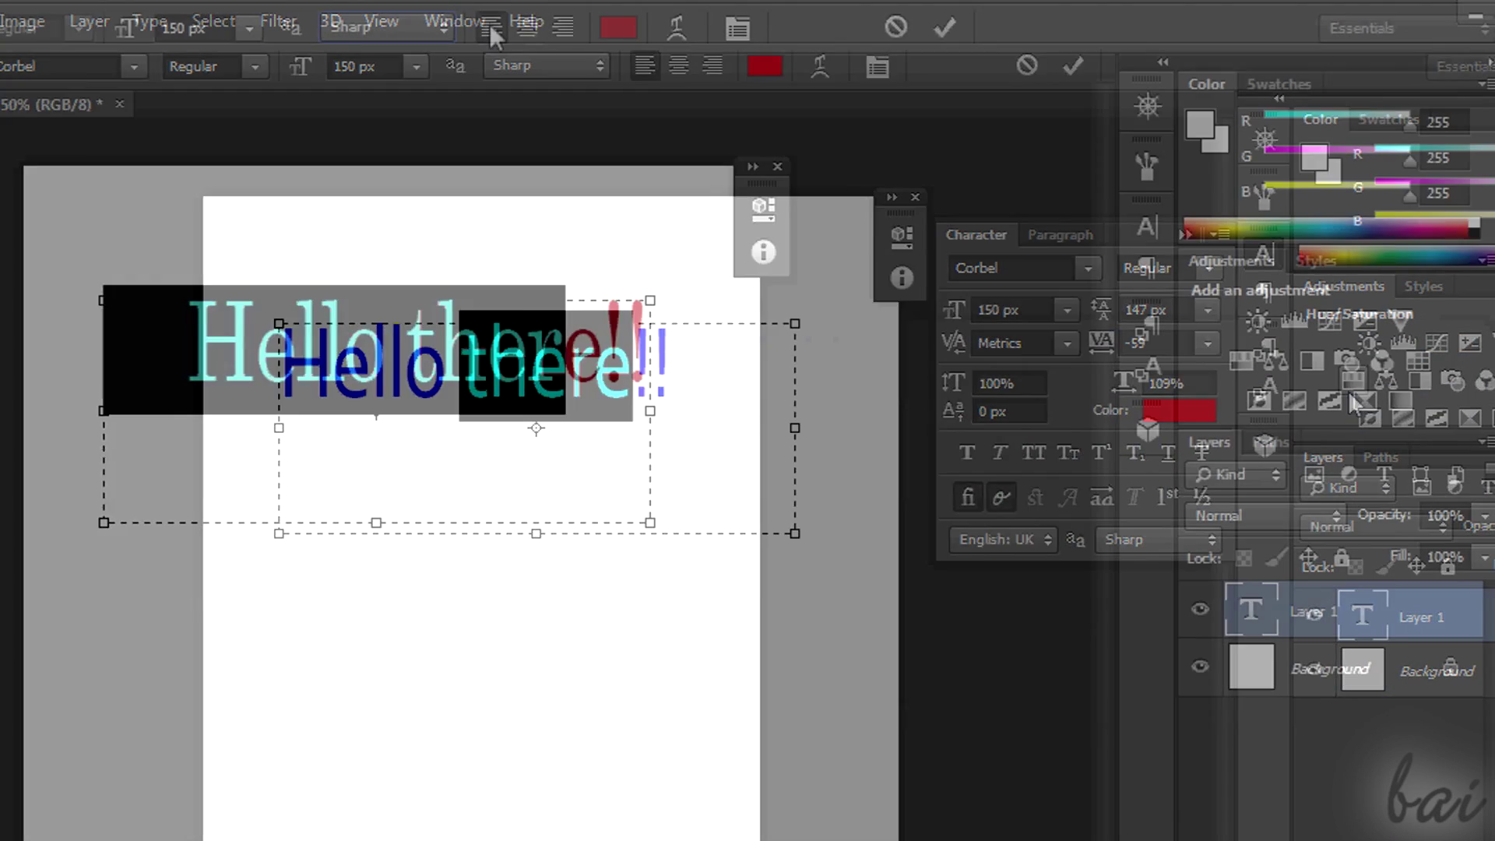
Try blue and pale lavender text colours, settling on a stronger blue
left_click(617, 35)
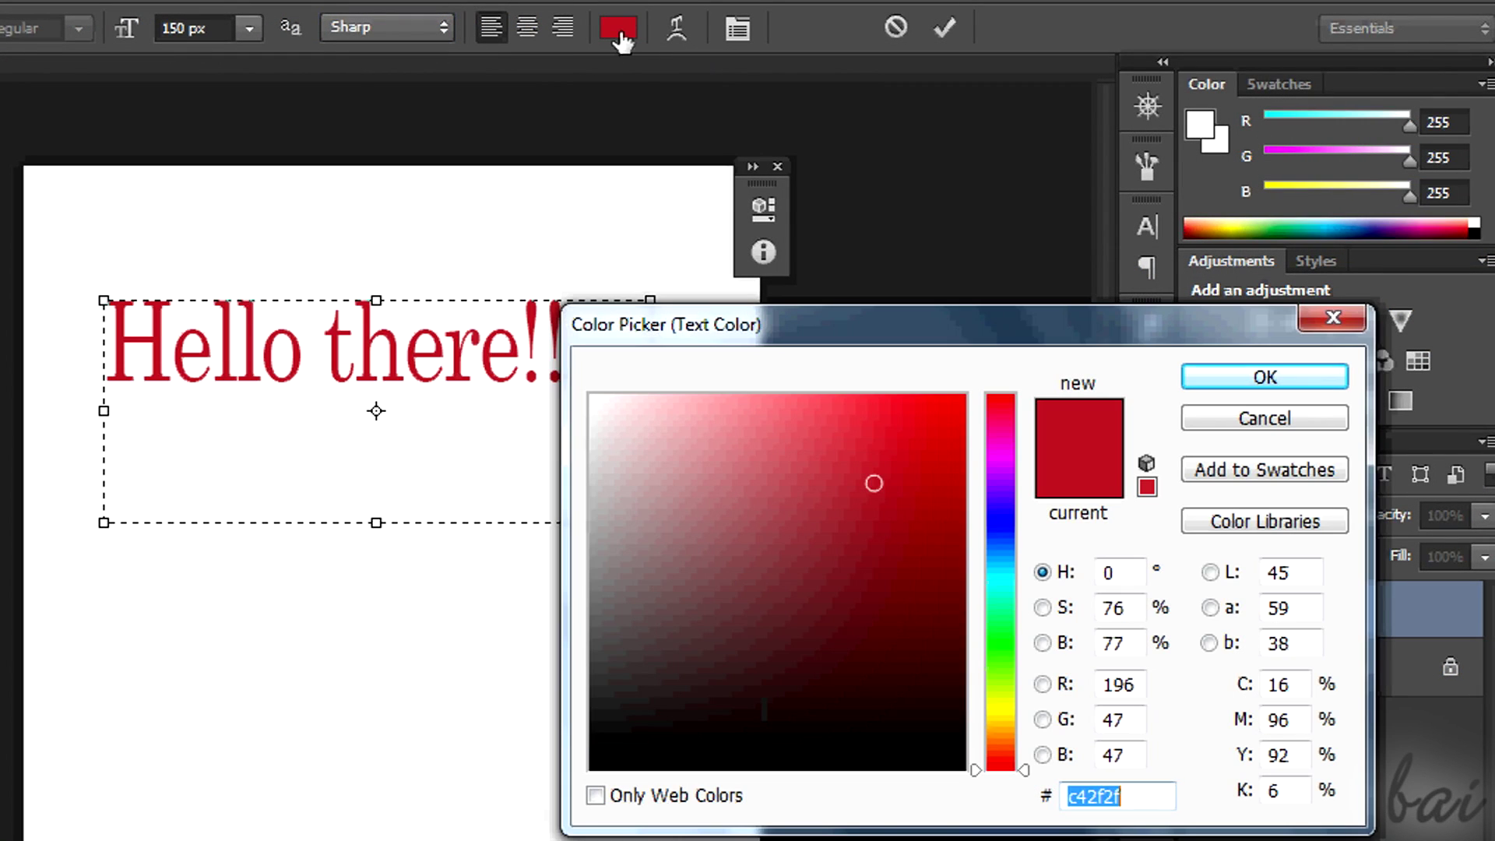
left_click(993, 519)
left_click(961, 405)
left_click(735, 511)
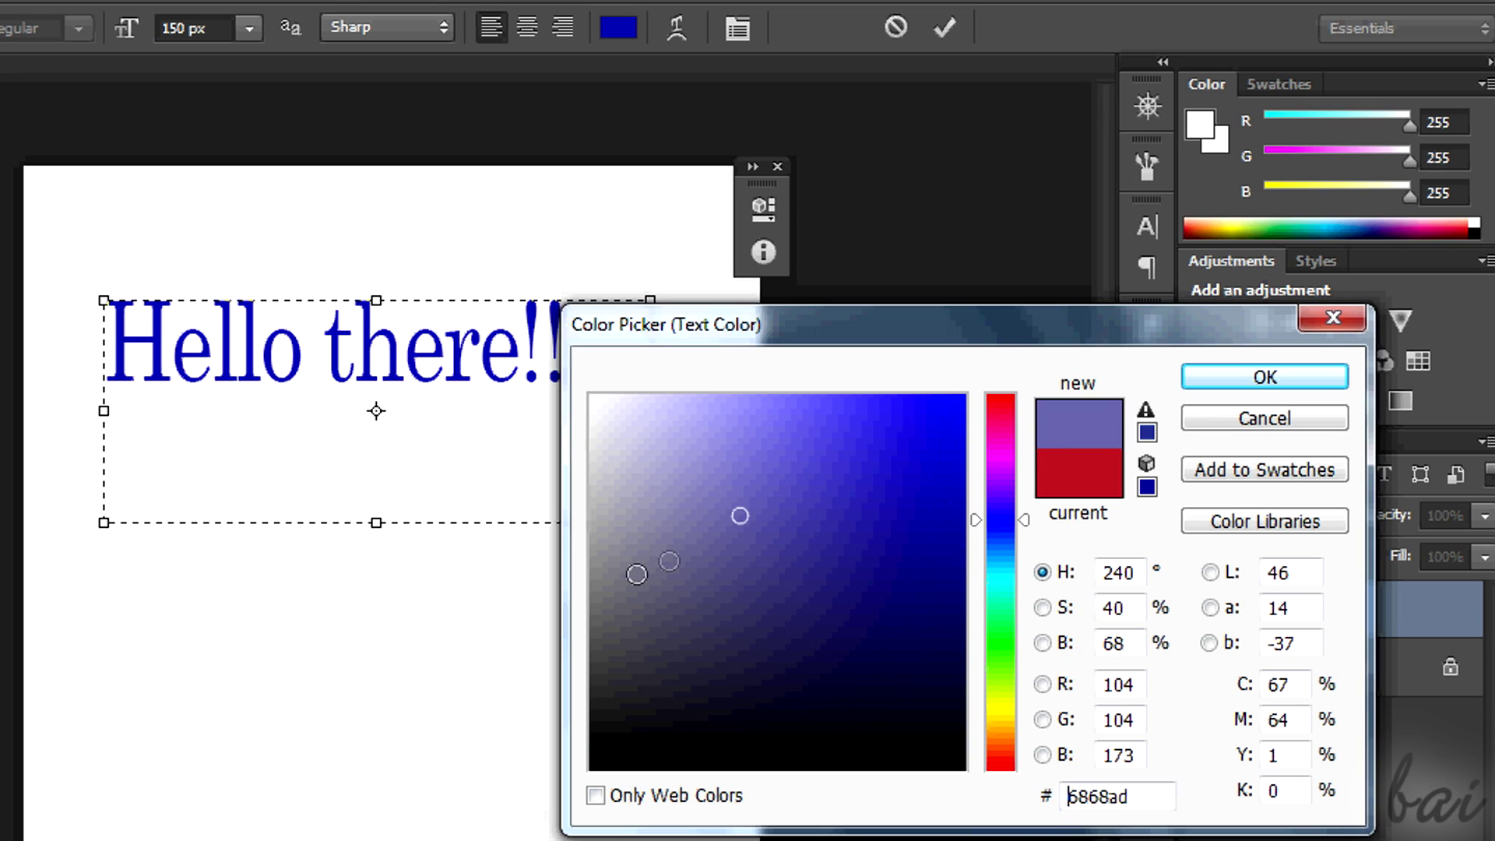
left_click(631, 578)
left_click(627, 424)
left_click(790, 427)
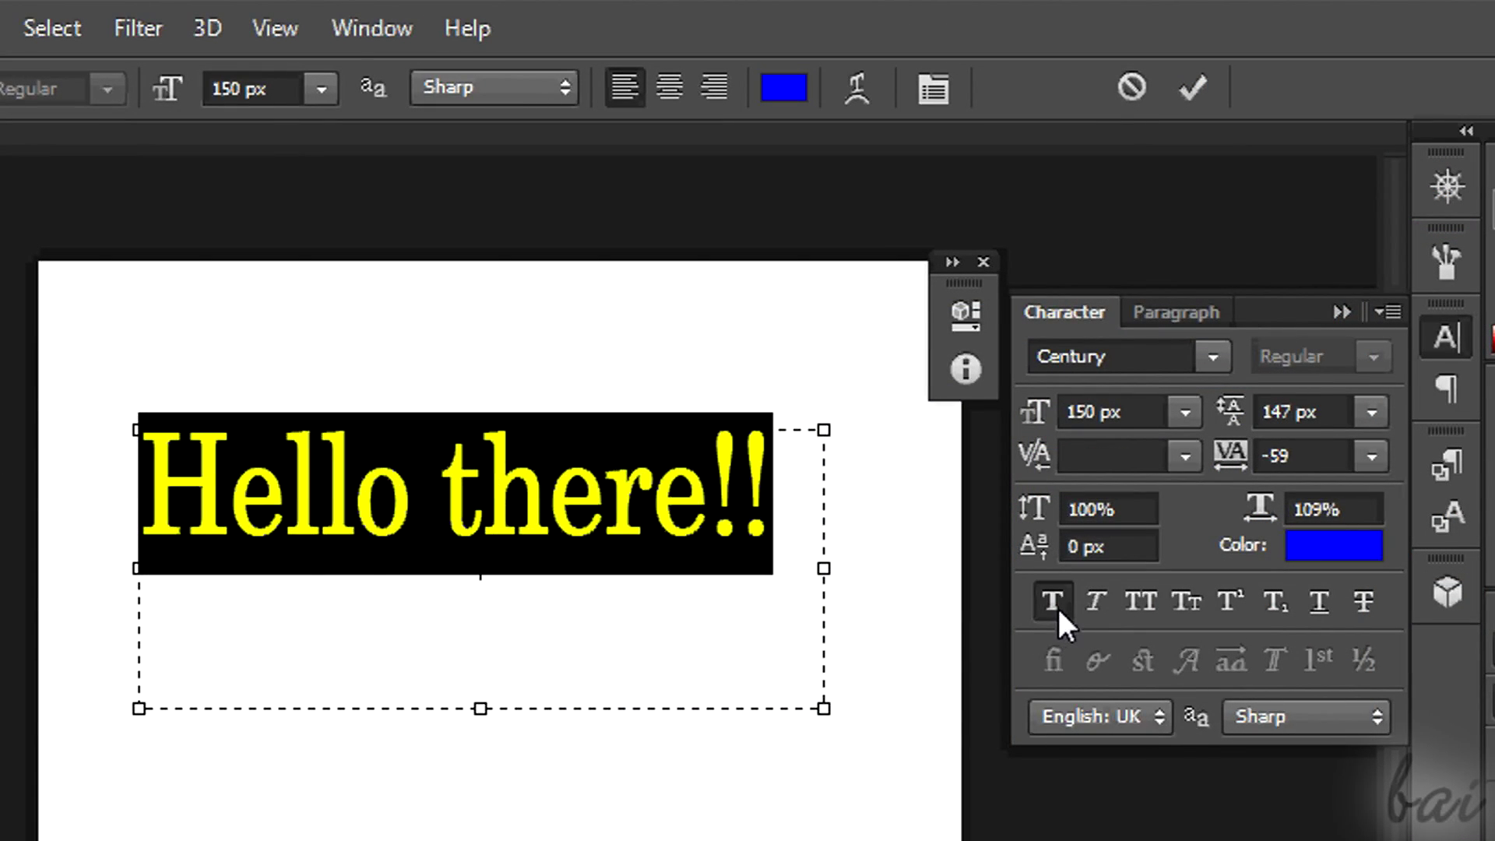
Preview italic, all caps and small caps, then return to normal lettering
left_click(1096, 603)
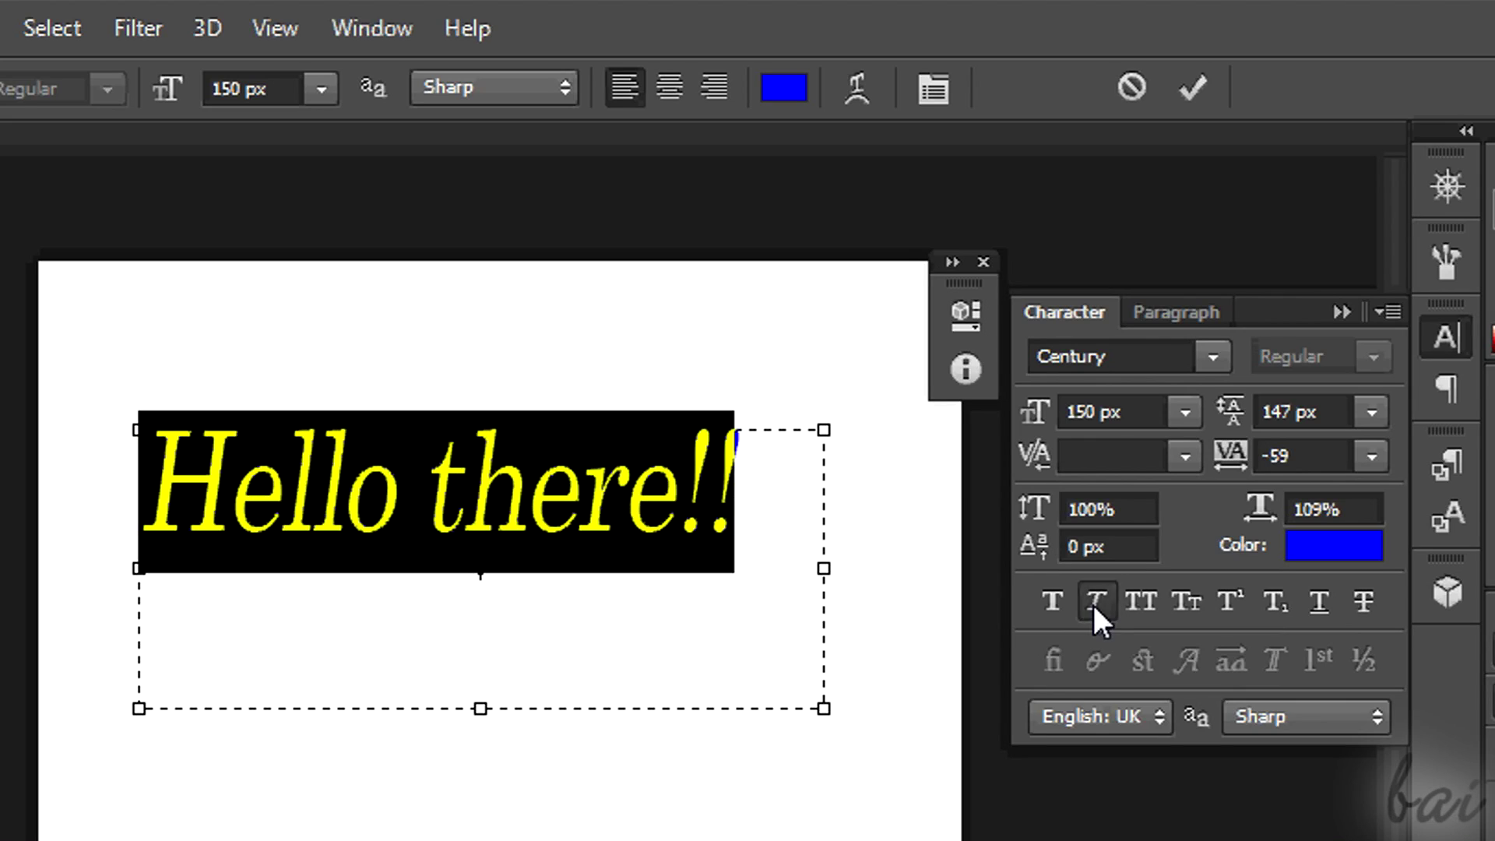
left_click(1141, 602)
left_click(1142, 603)
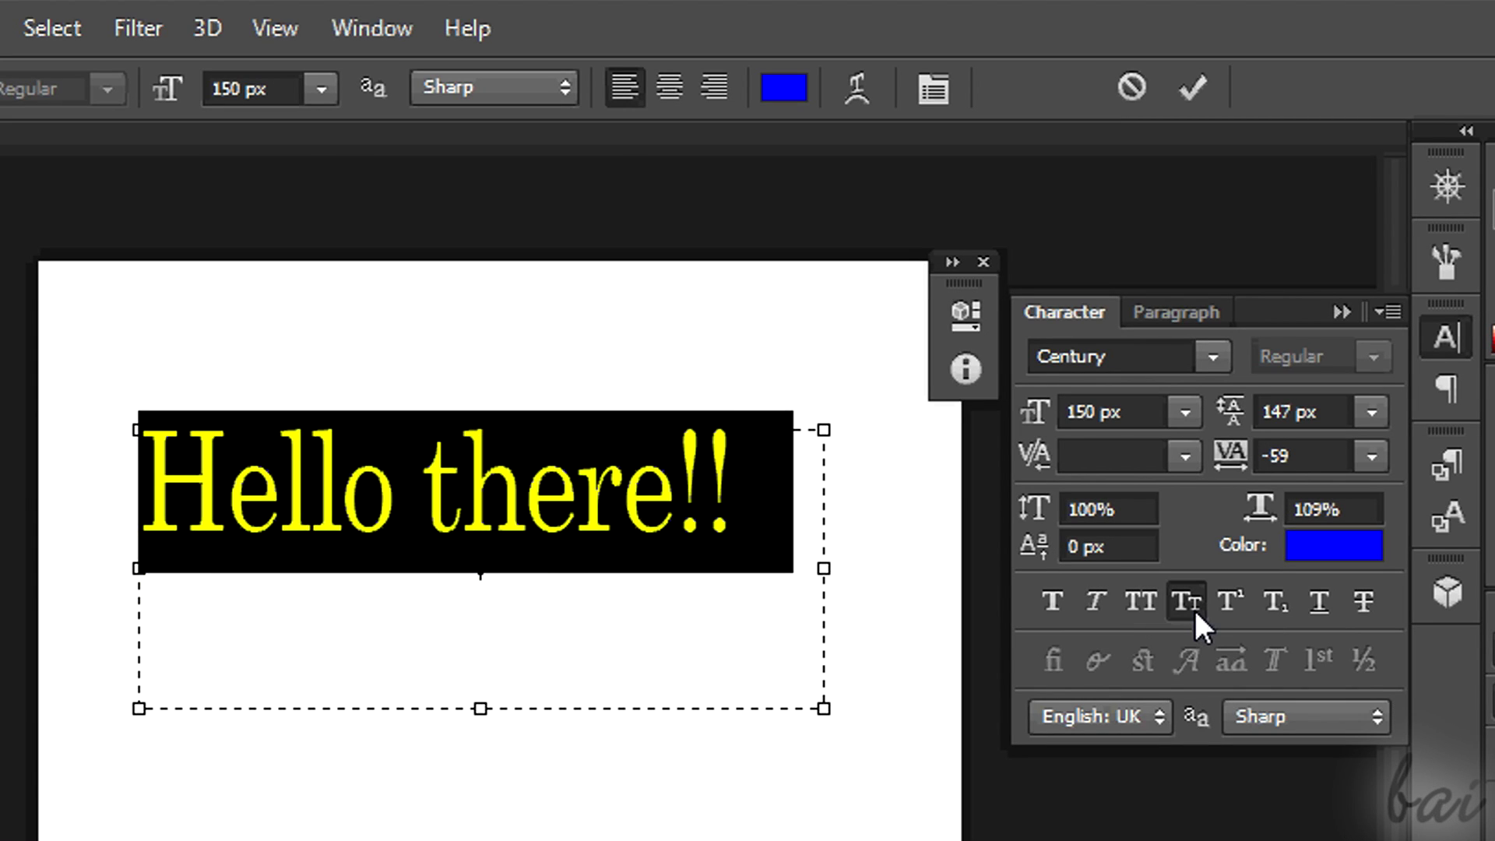
left_click(1187, 602)
left_click(1193, 606)
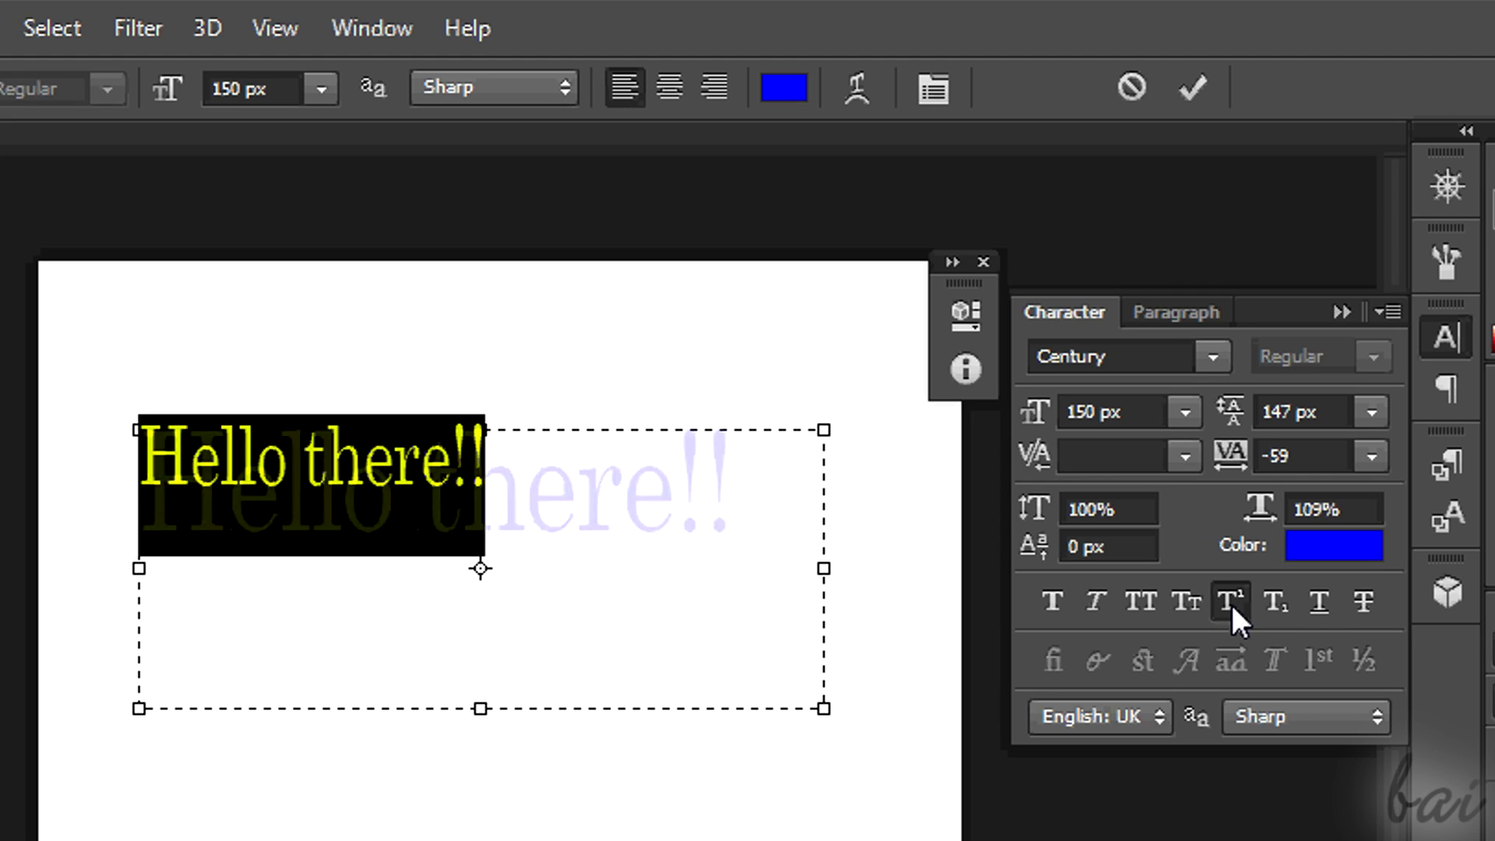
Set anti-aliasing to Strong, then back to Sharp
left_click(1302, 716)
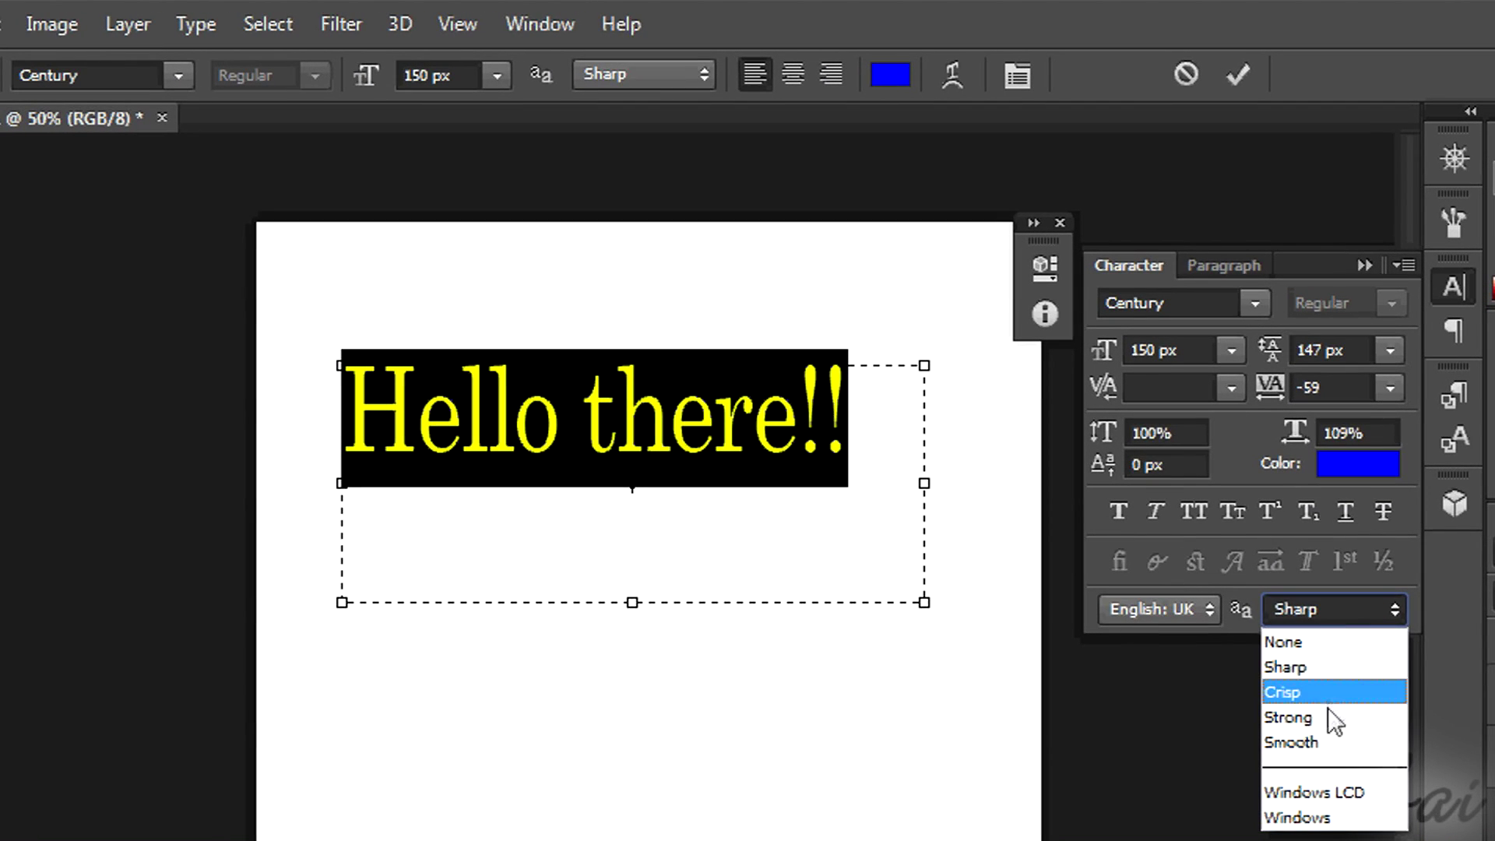
left_click(1313, 781)
left_click(1360, 608)
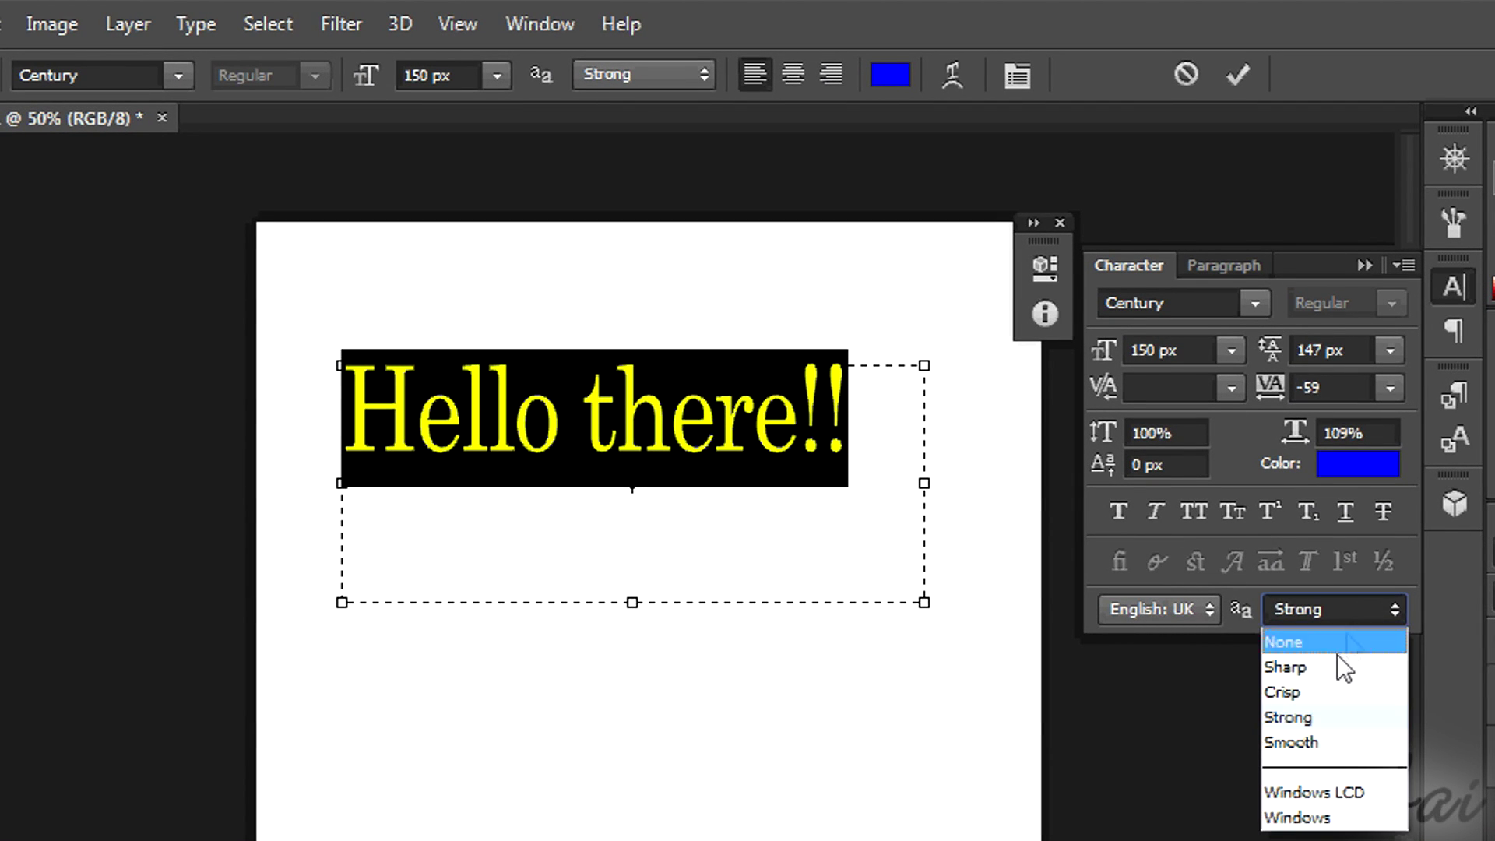
left_click(1321, 668)
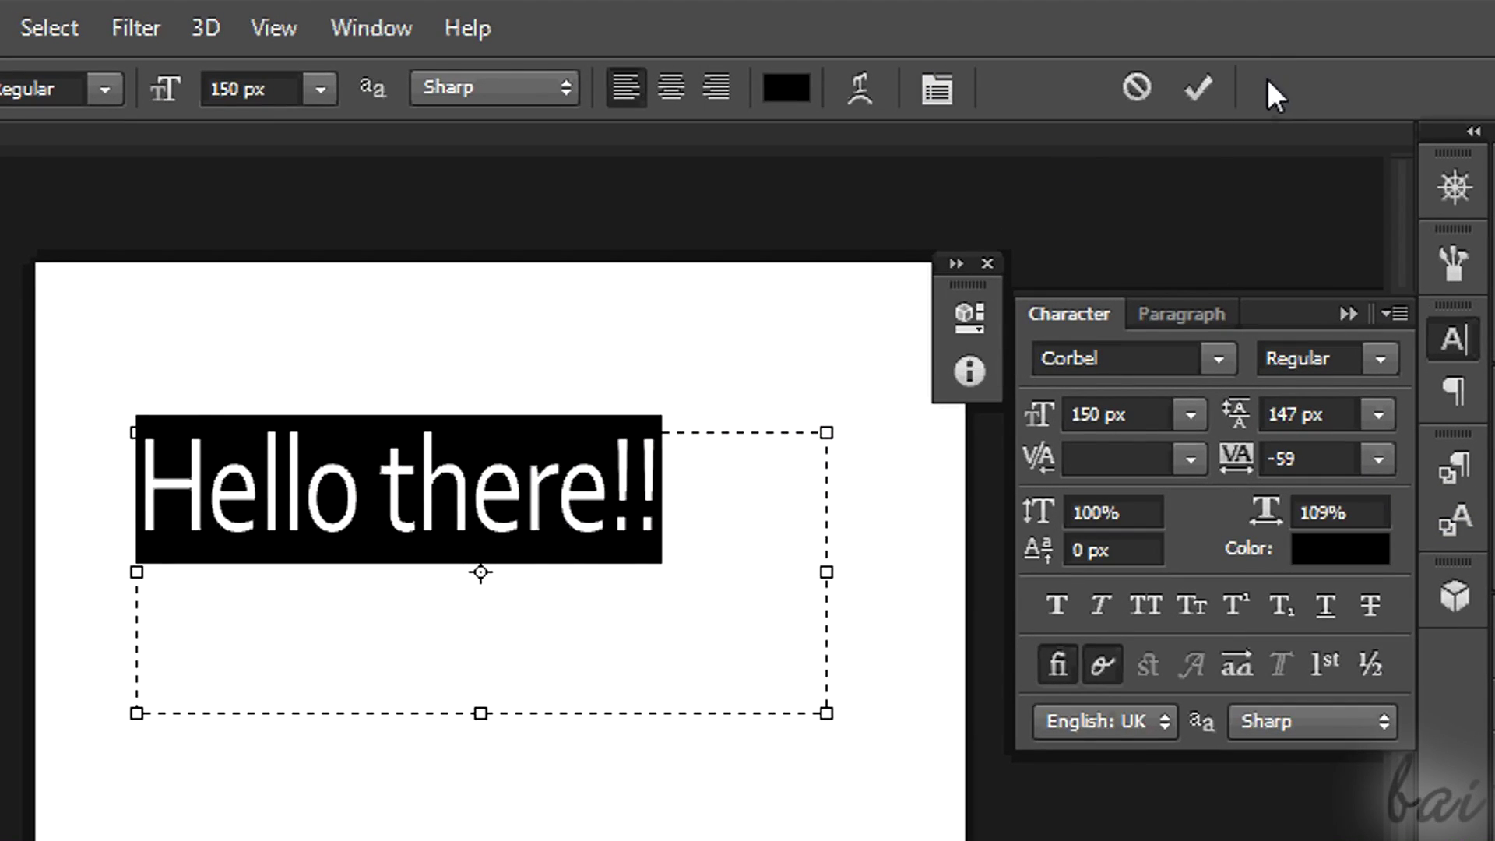
Commit the text edits, discard the stray test text, and toggle the layer's visibility
left_click(1199, 93)
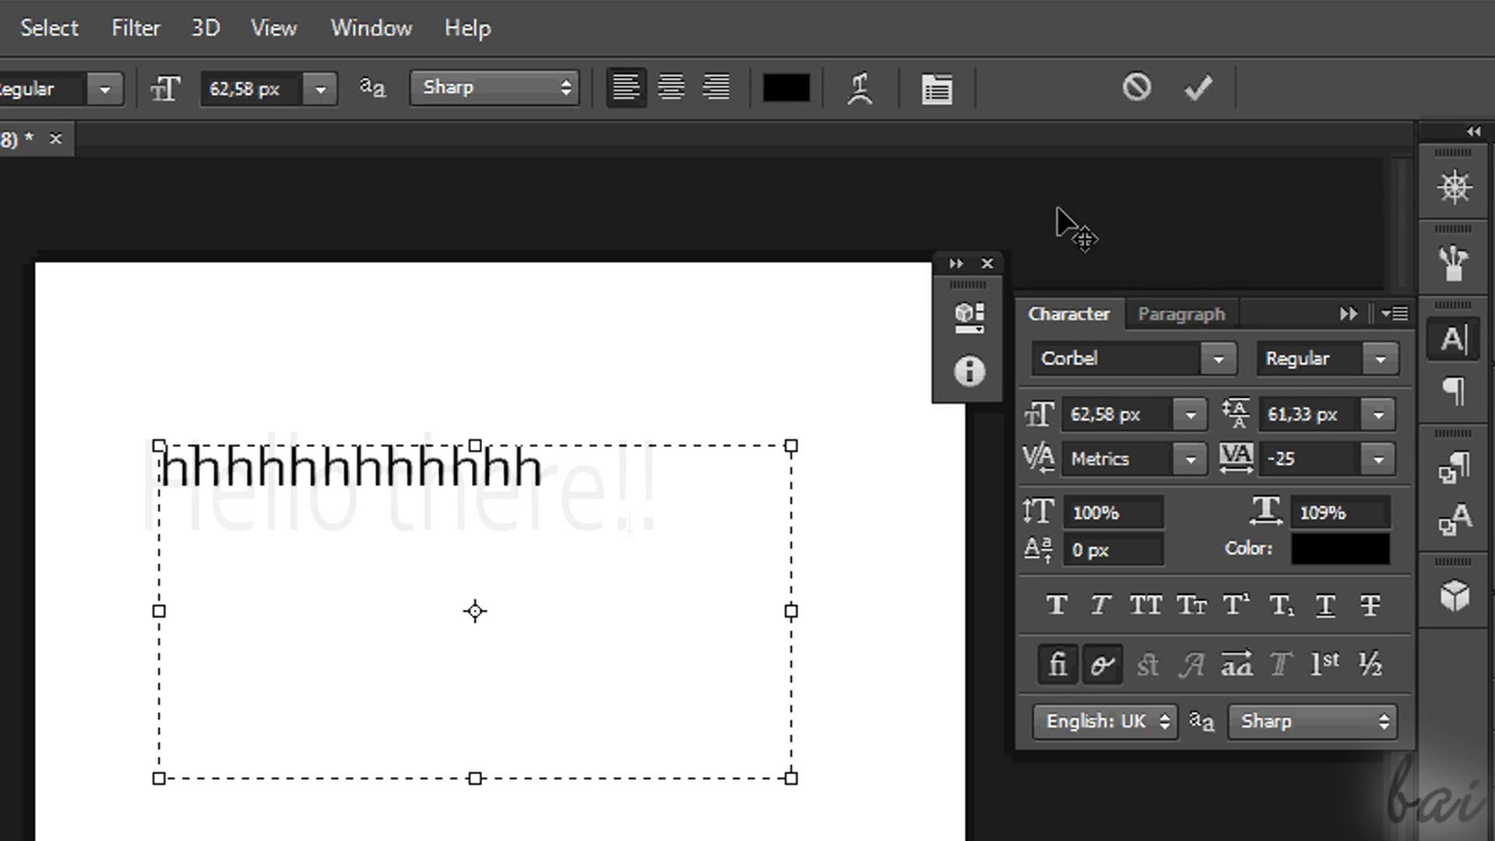
left_click(1136, 89)
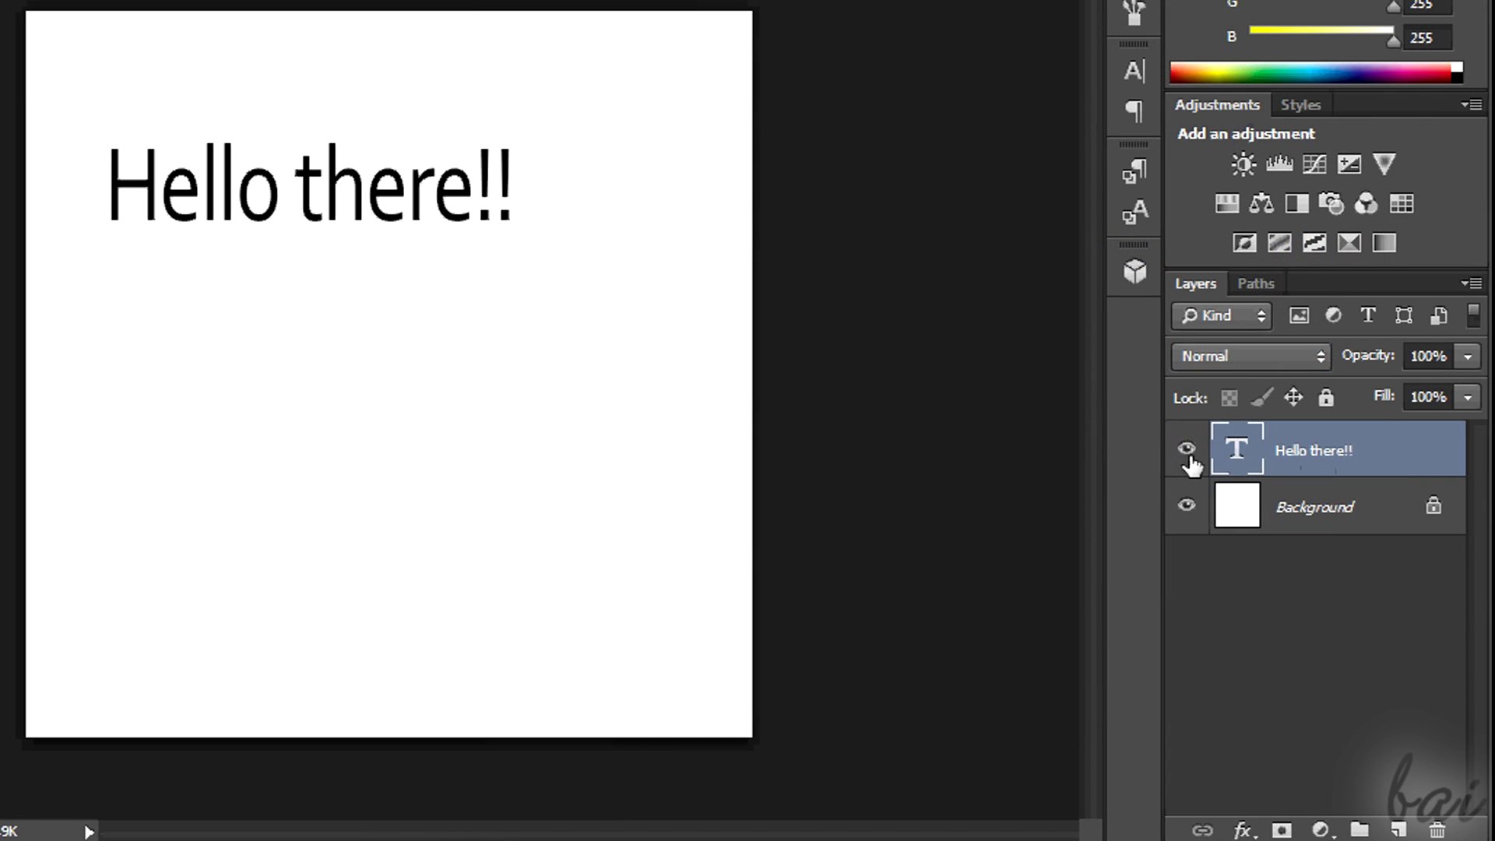
left_click(1187, 449)
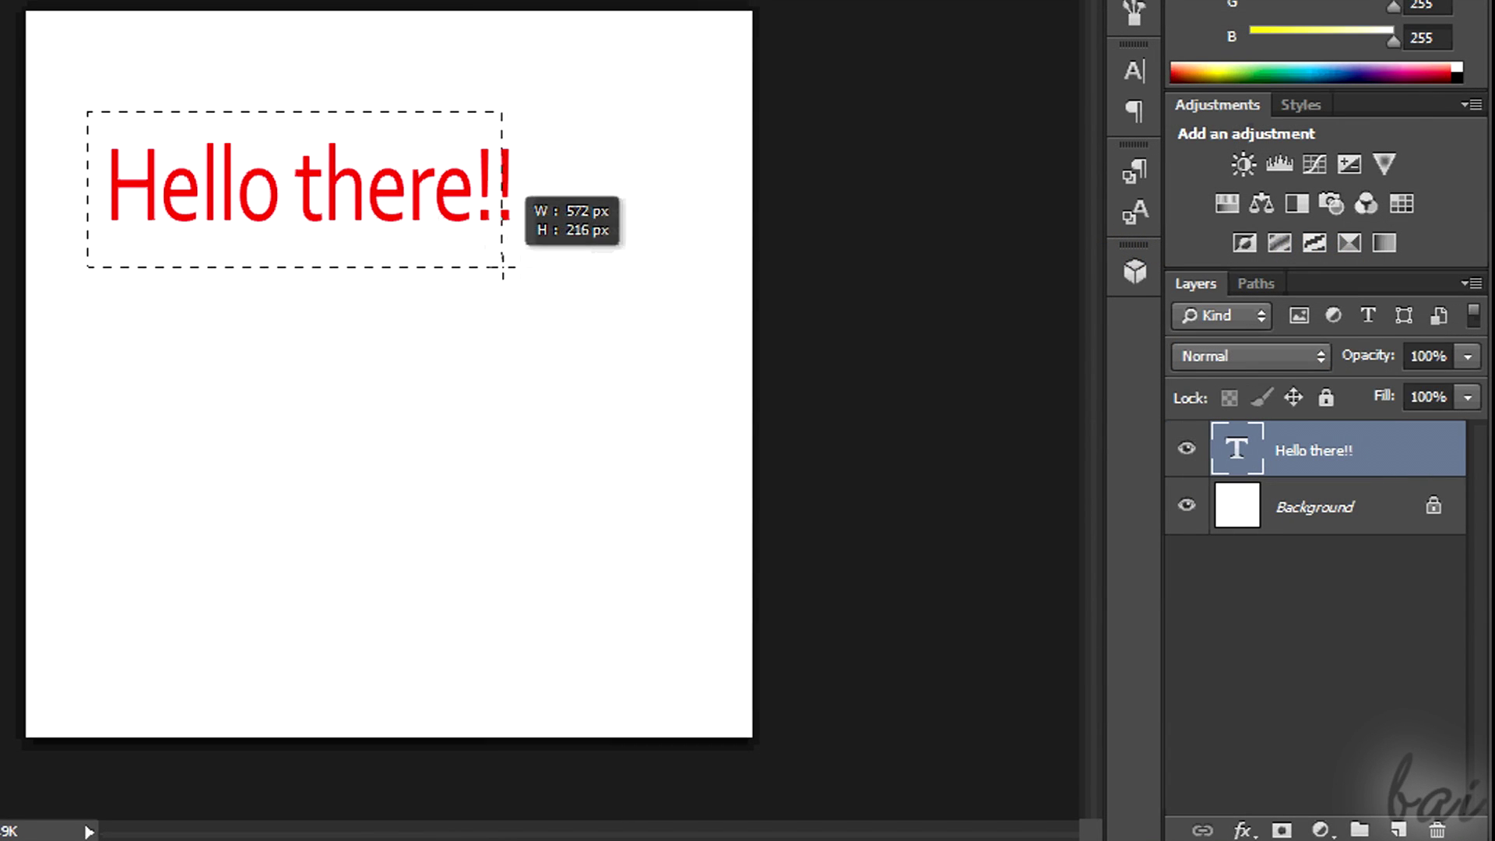
Add a Hue/Saturation adjustment with Hue +85 for lime green, then delete it
left_click_drag(455, 264, 528, 275)
left_click(528, 276)
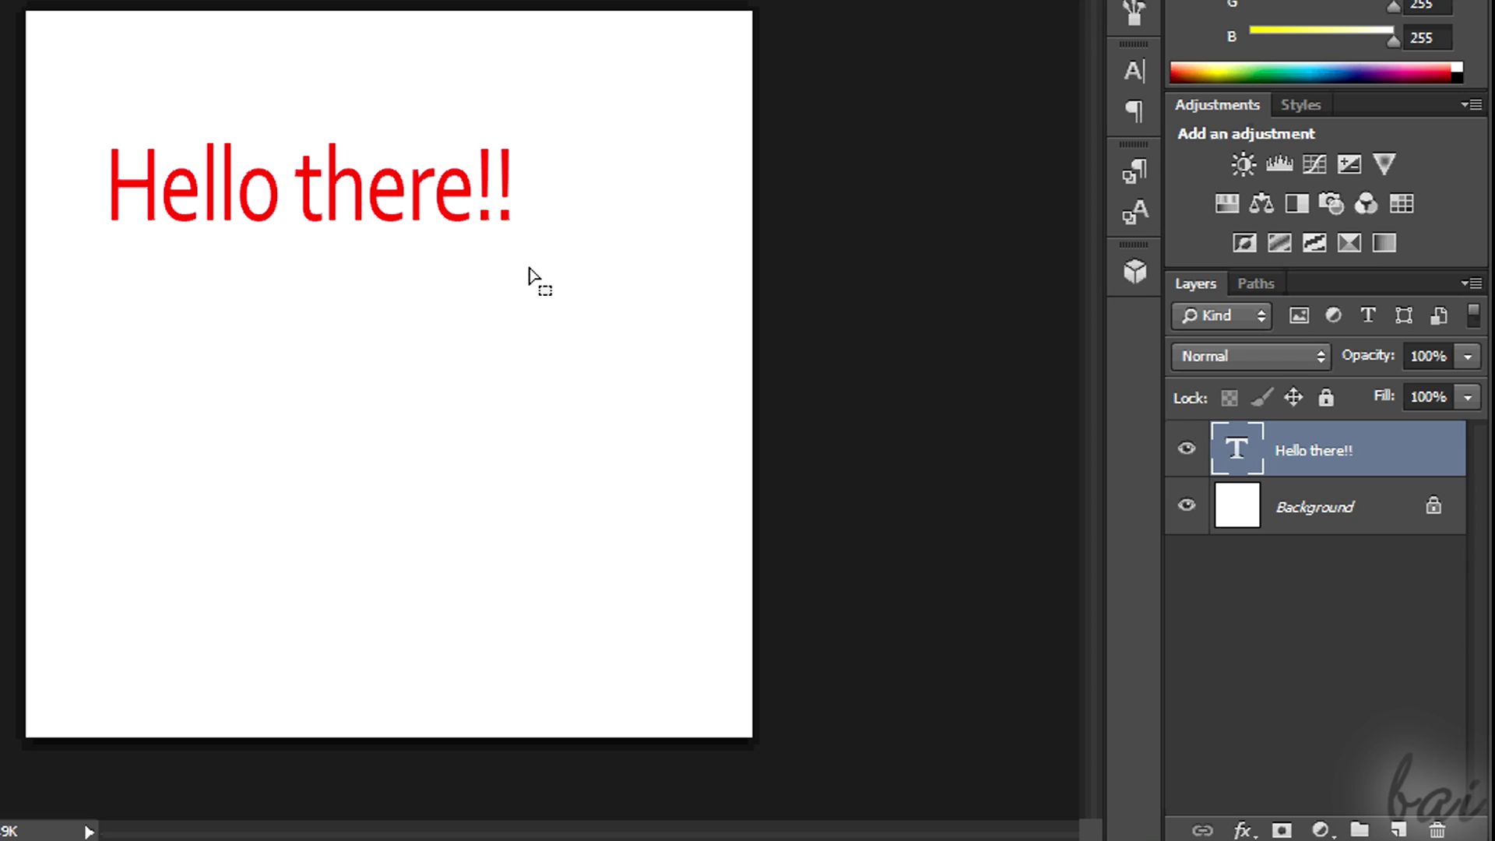
left_click(1227, 203)
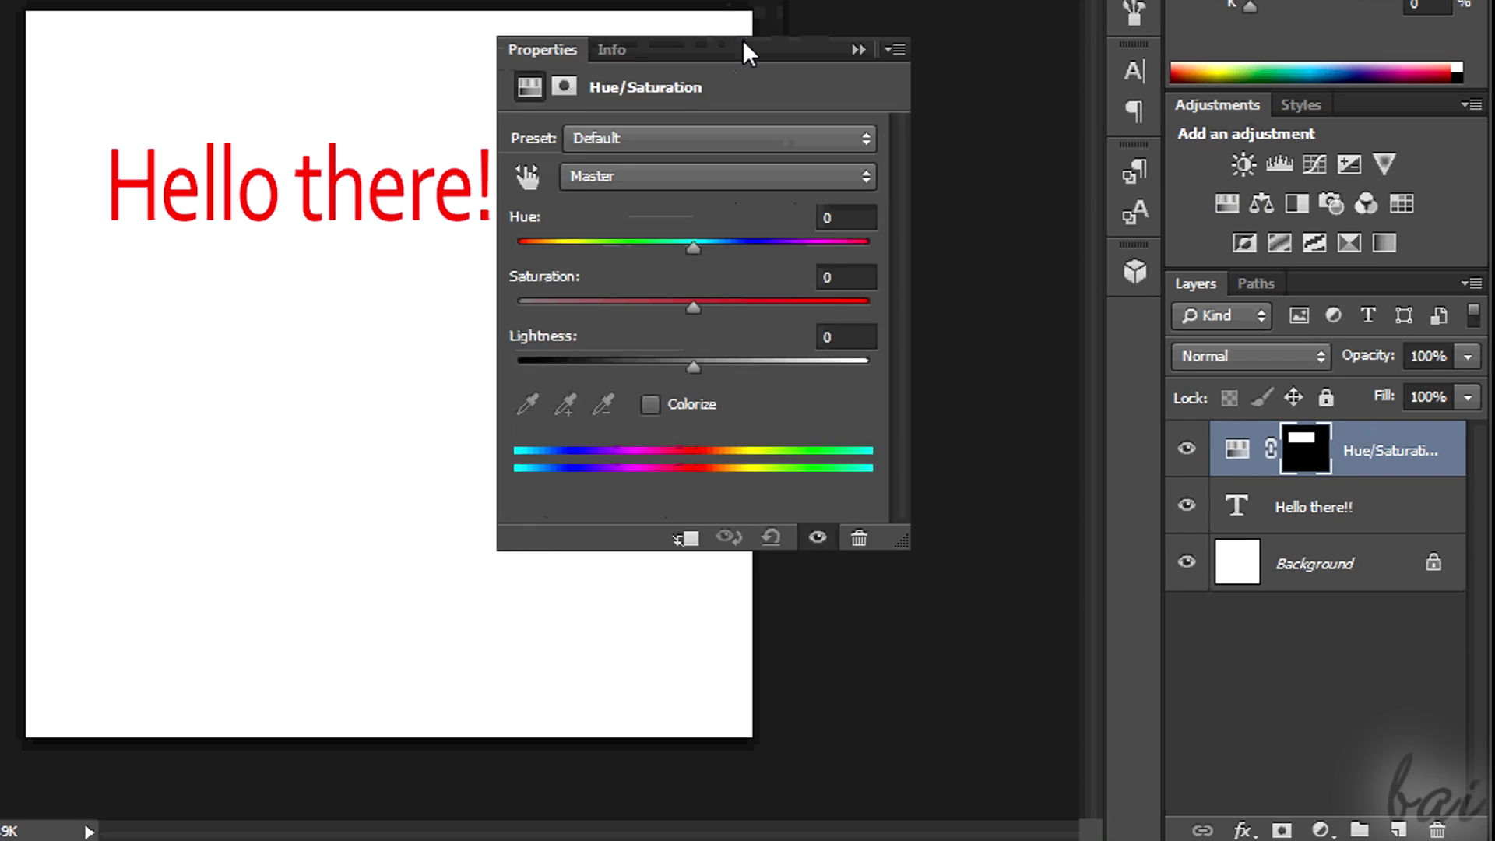
left_click_drag(744, 50, 839, 53)
mouse_move(801, 253)
left_mouse_down()
mouse_move(828, 260)
mouse_move(611, 292)
mouse_move(906, 283)
left_mouse_up()
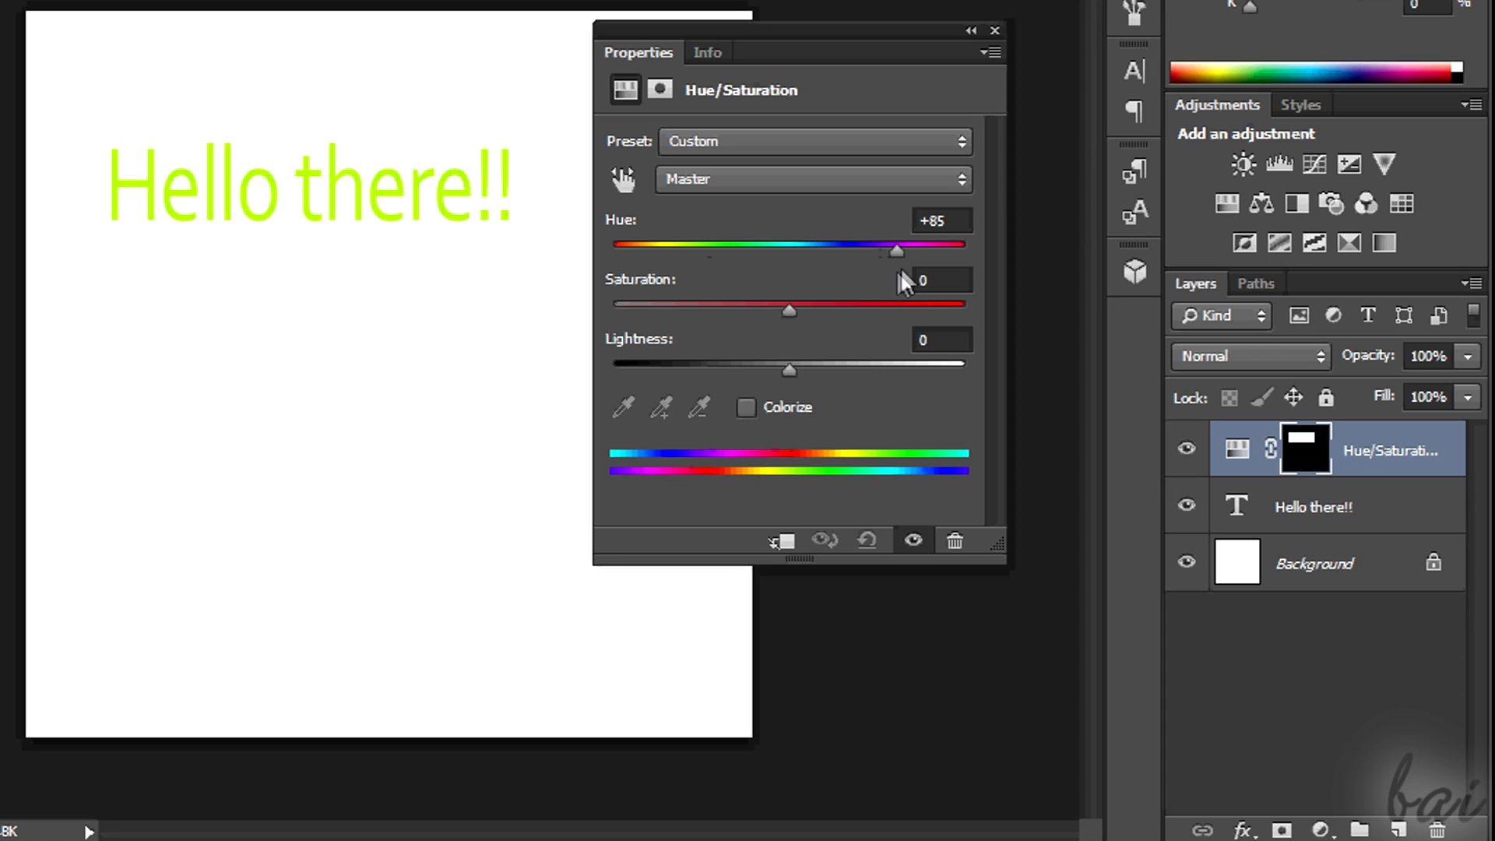
left_click(970, 32)
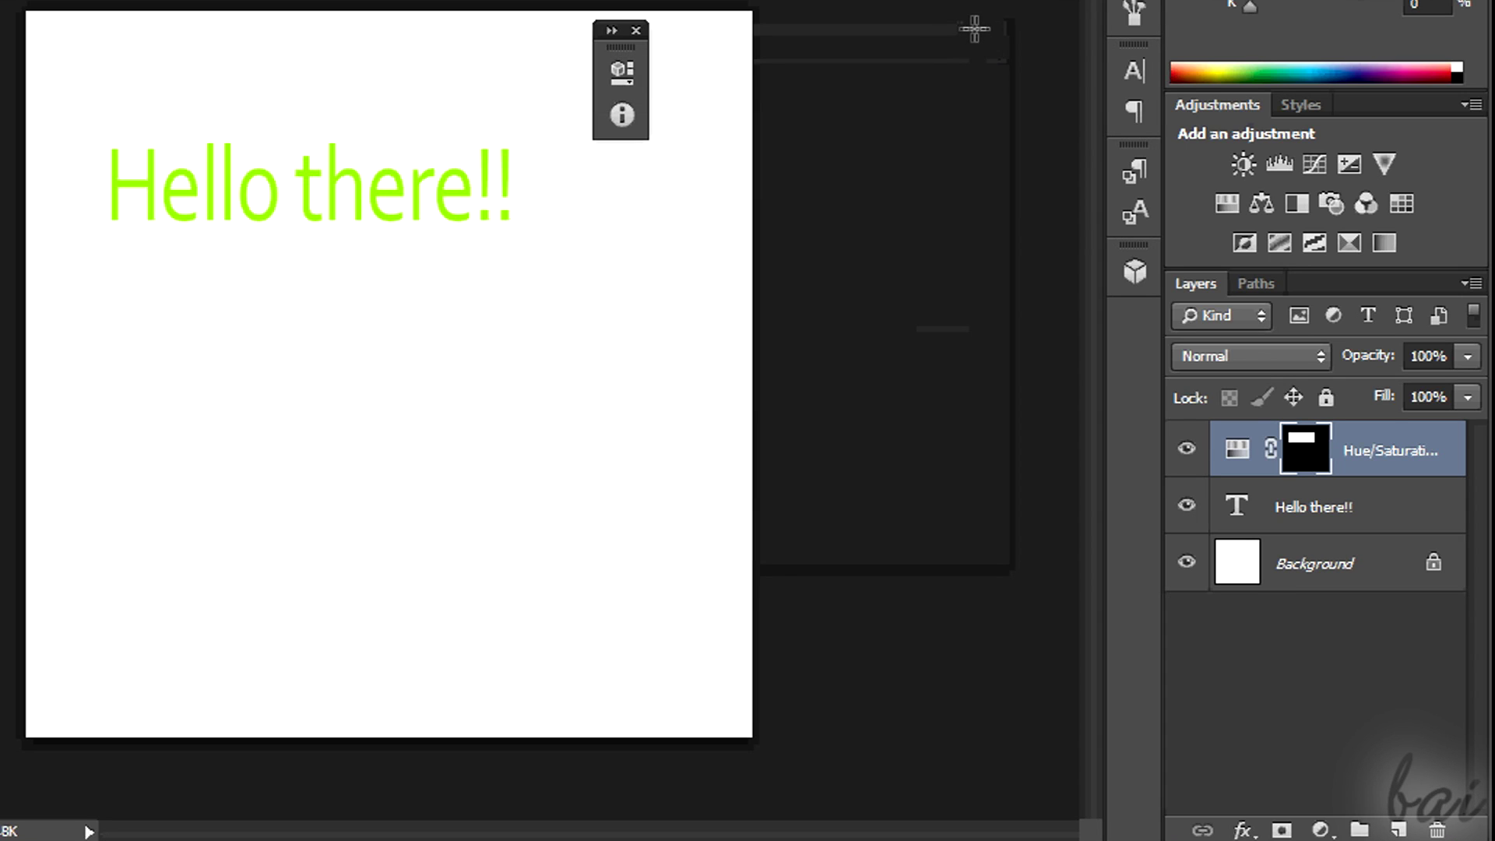
key("Delete")
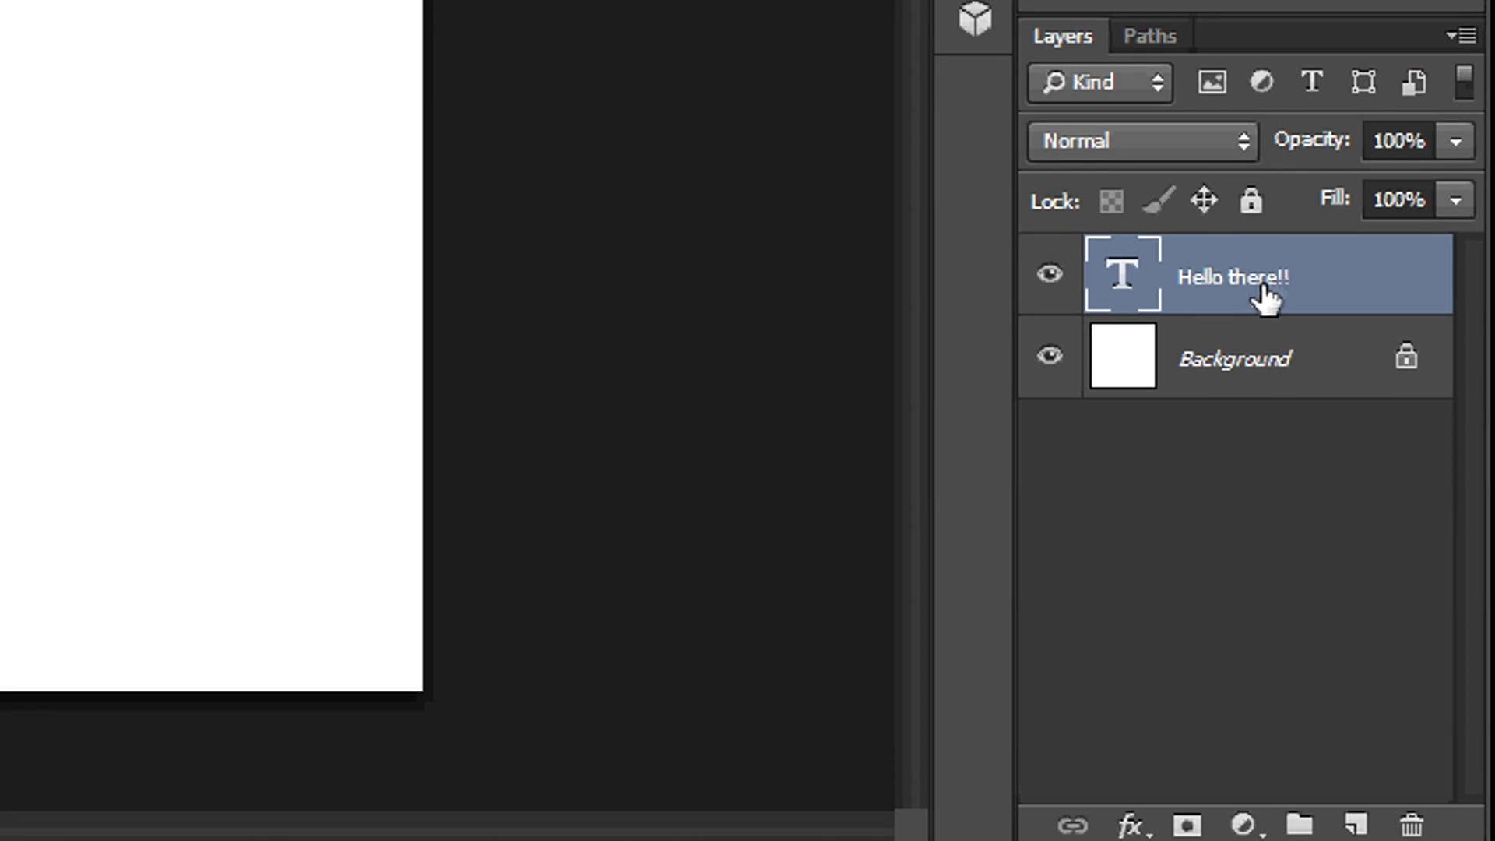
Delete the Hello there!! text layer with the Layers panel trash icon
left_click(1414, 825)
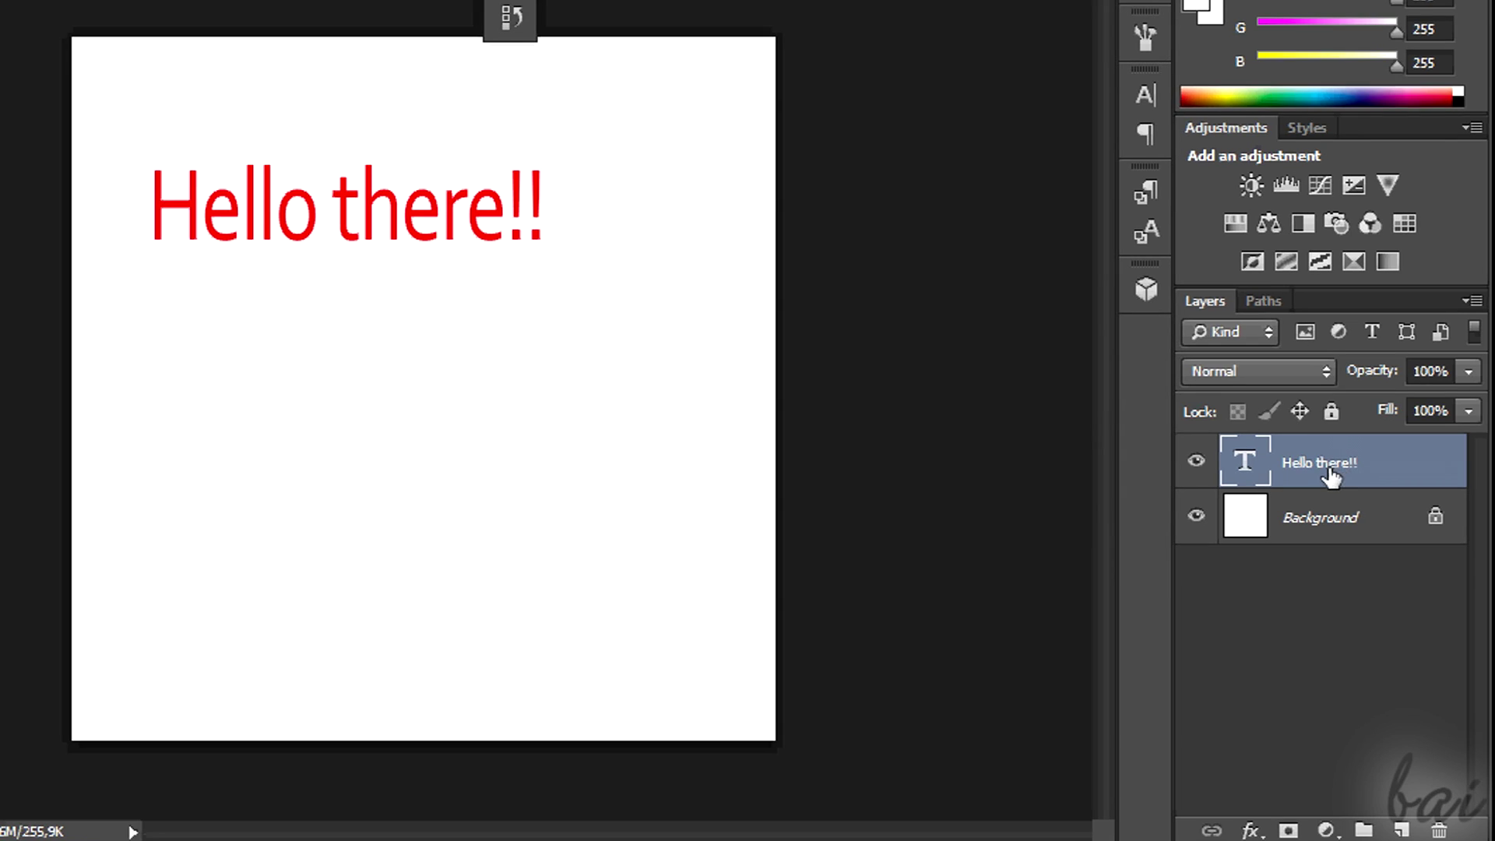
Open Blending Options for the Hello there!! layer and preview Gradient Overlay and Outer Glow
right_click(1330, 468)
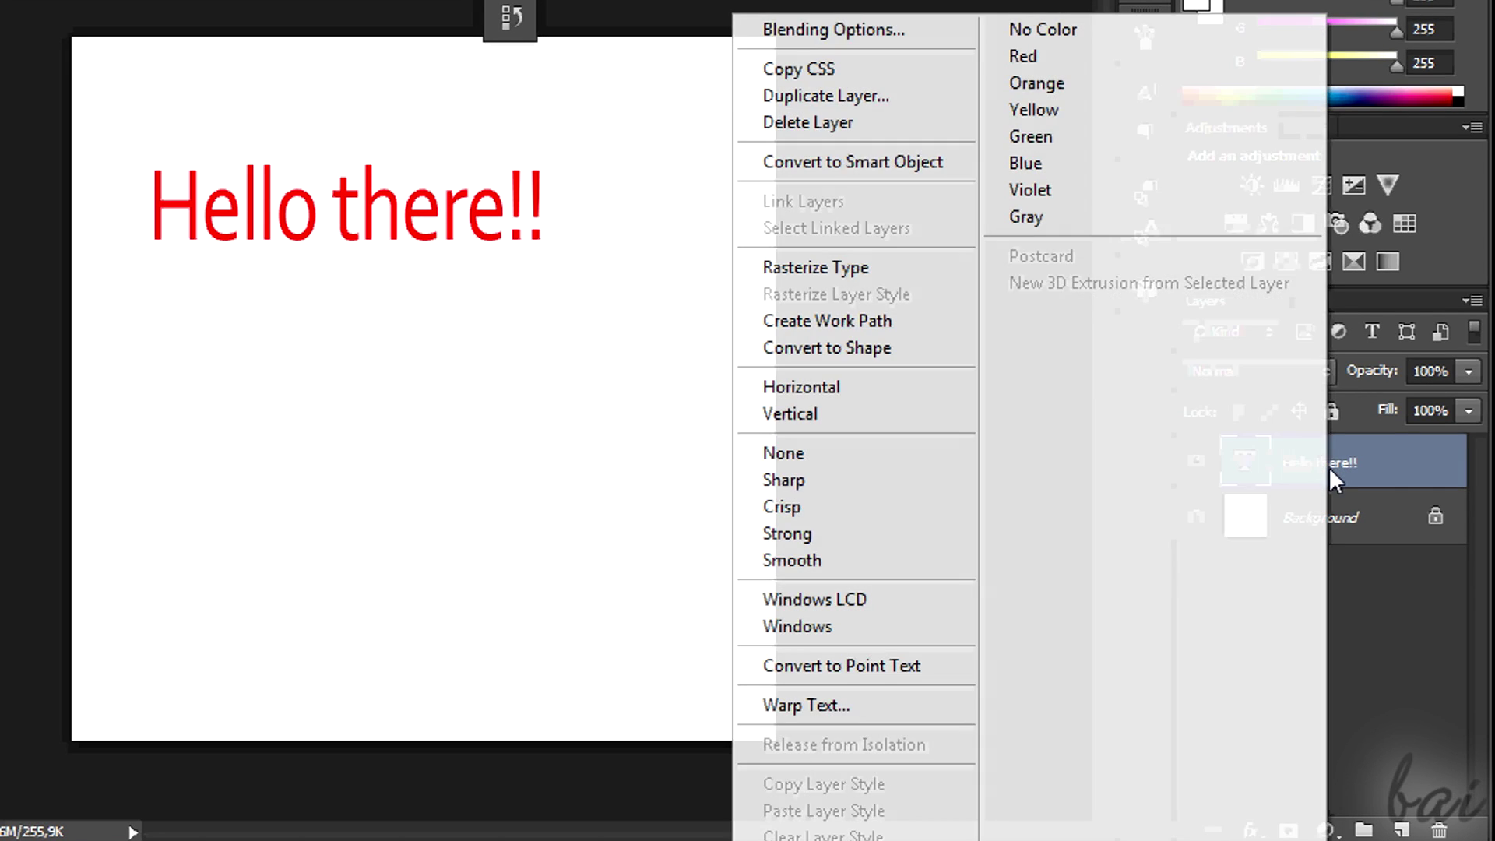
left_click(884, 38)
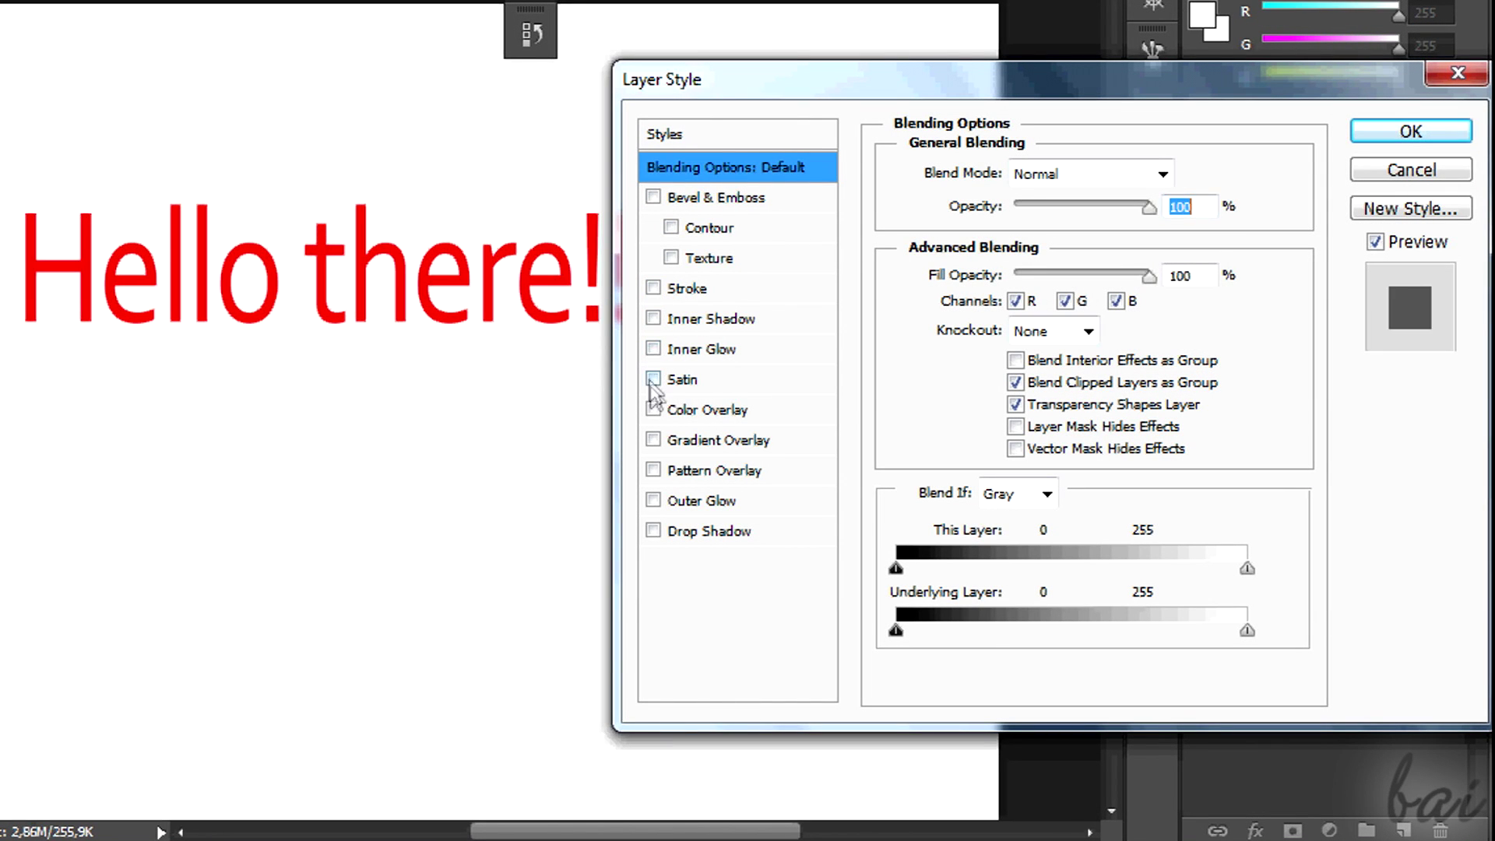
left_click(654, 440)
left_click(653, 501)
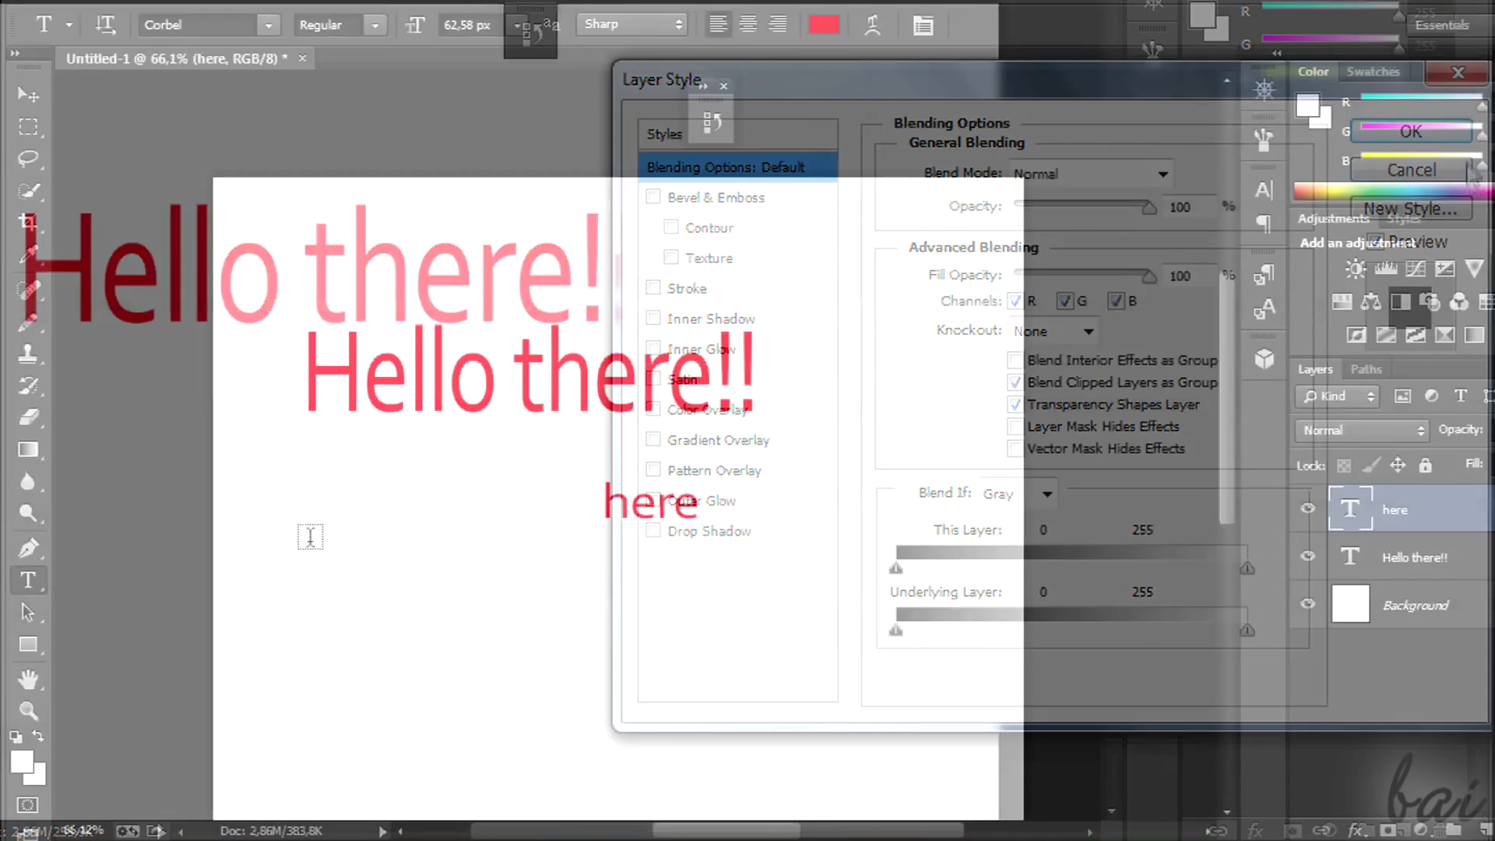
left_click_drag(301, 556, 644, 733)
type("o")
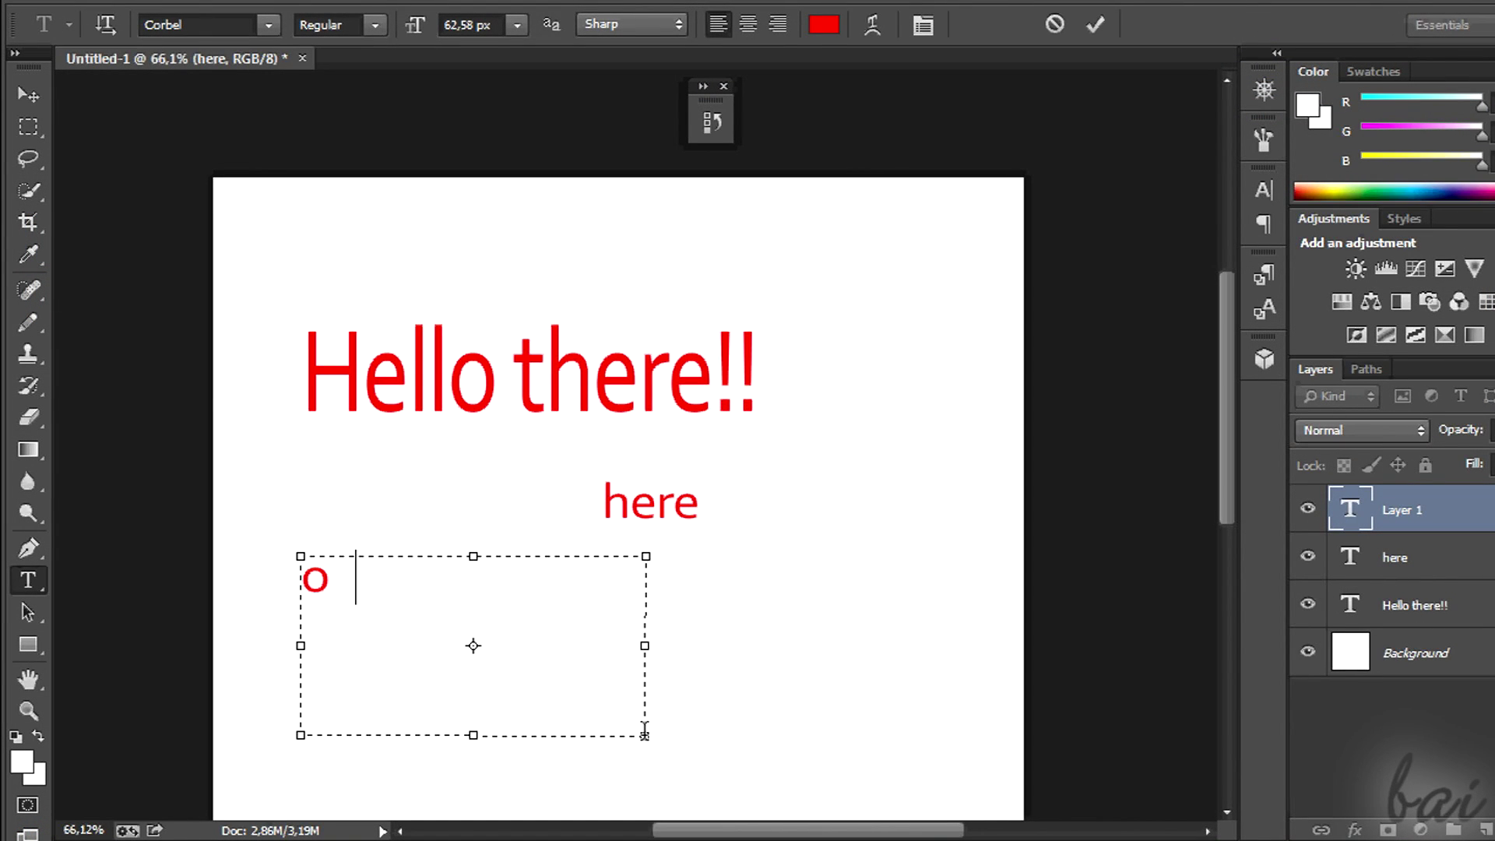
type("r here")
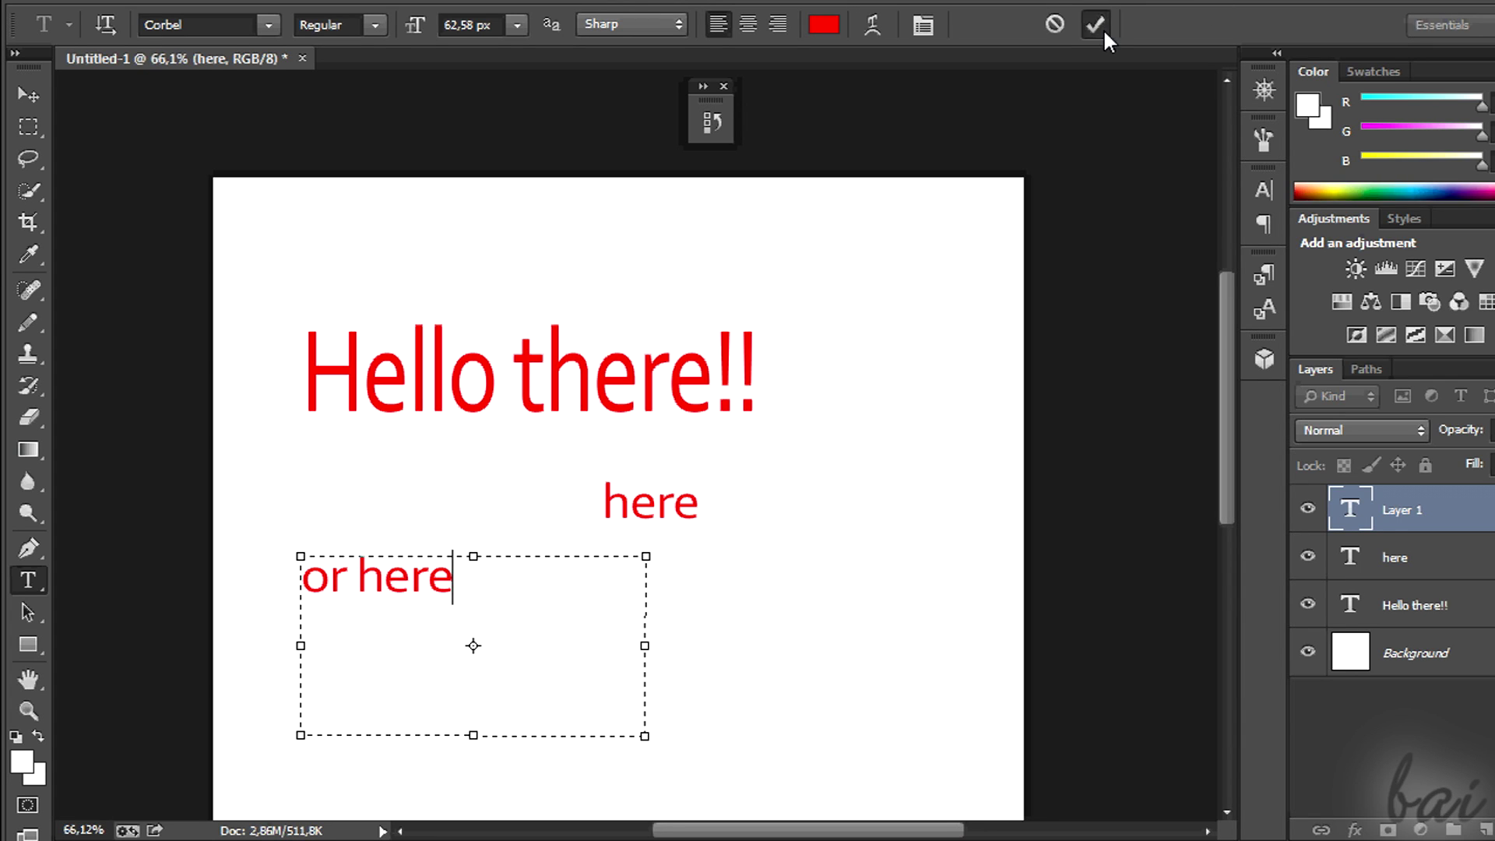
Commit the 'or here' text and draw a large paragraph box for the hello text
left_click(1099, 25)
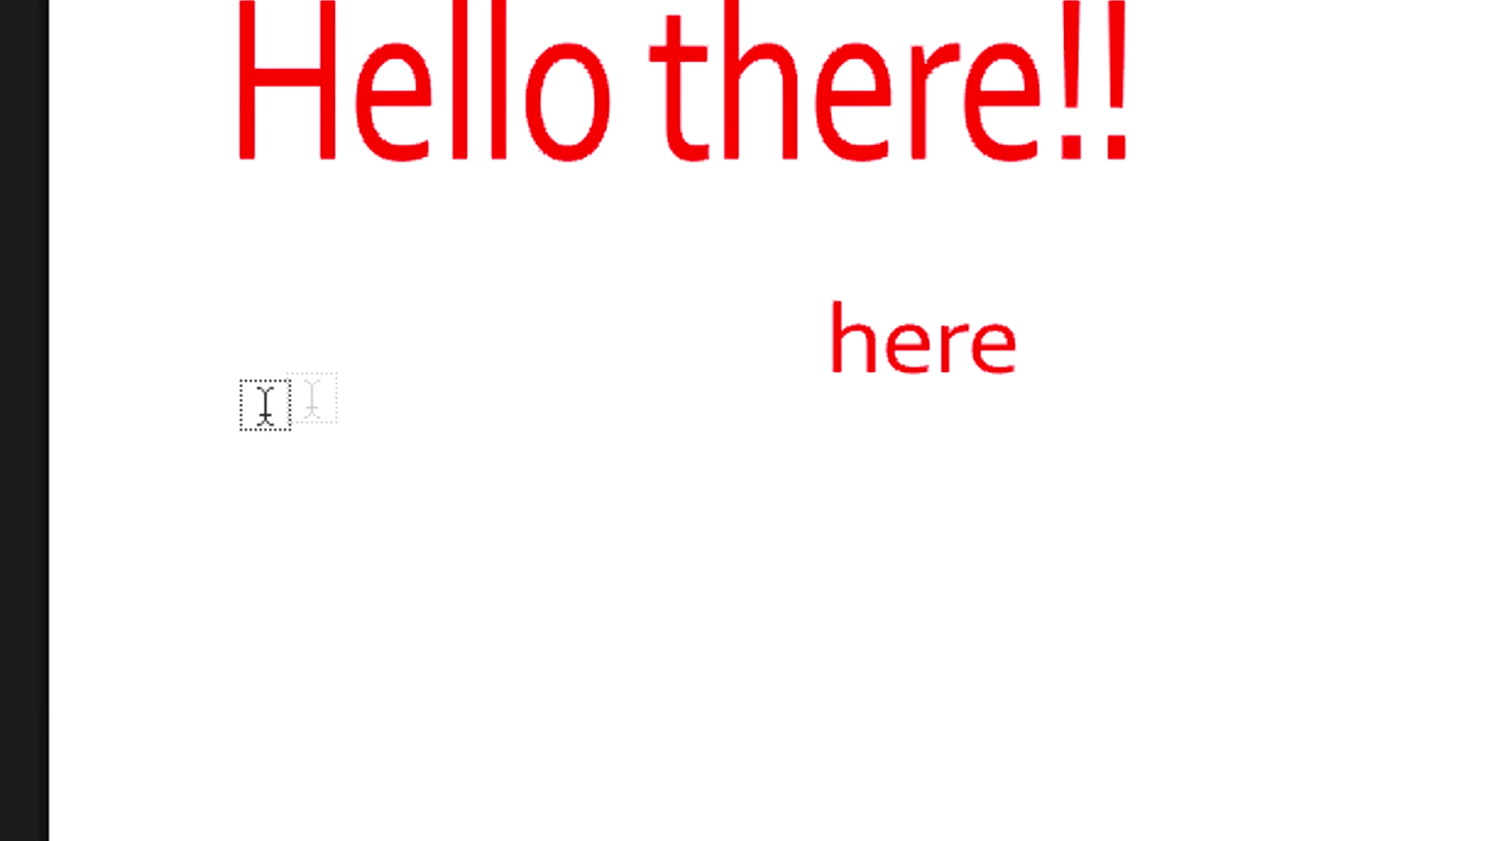
mouse_move(224, 449)
left_mouse_down()
mouse_move(863, 798)
mouse_move(909, 798)
left_mouse_up()
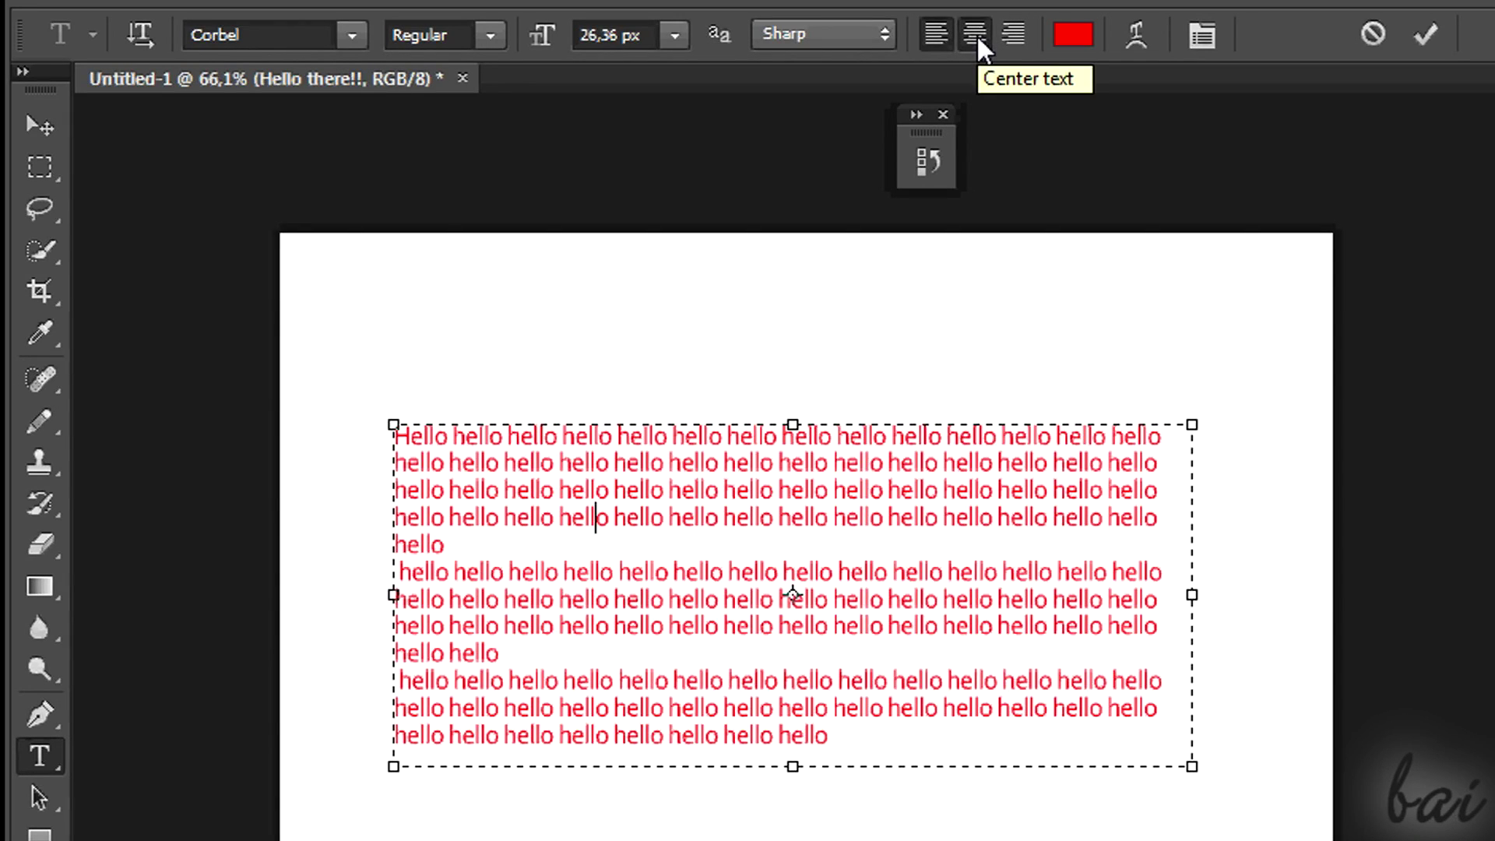
Select all the hello paragraphs and centre-align them after briefly trying left alignment
left_click(978, 34)
left_click(936, 34)
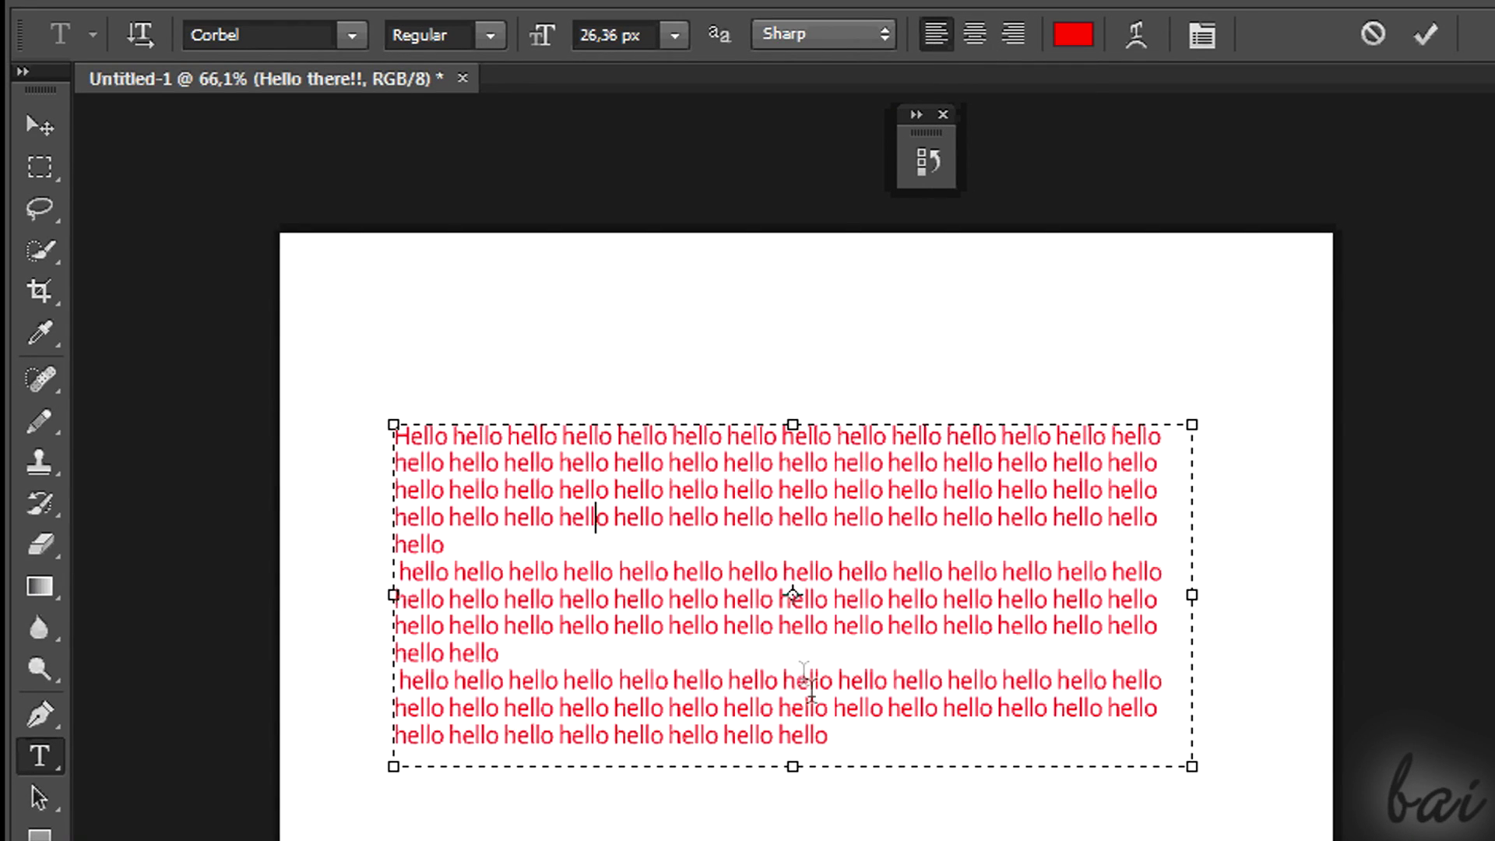
left_click_drag(829, 736, 331, 397)
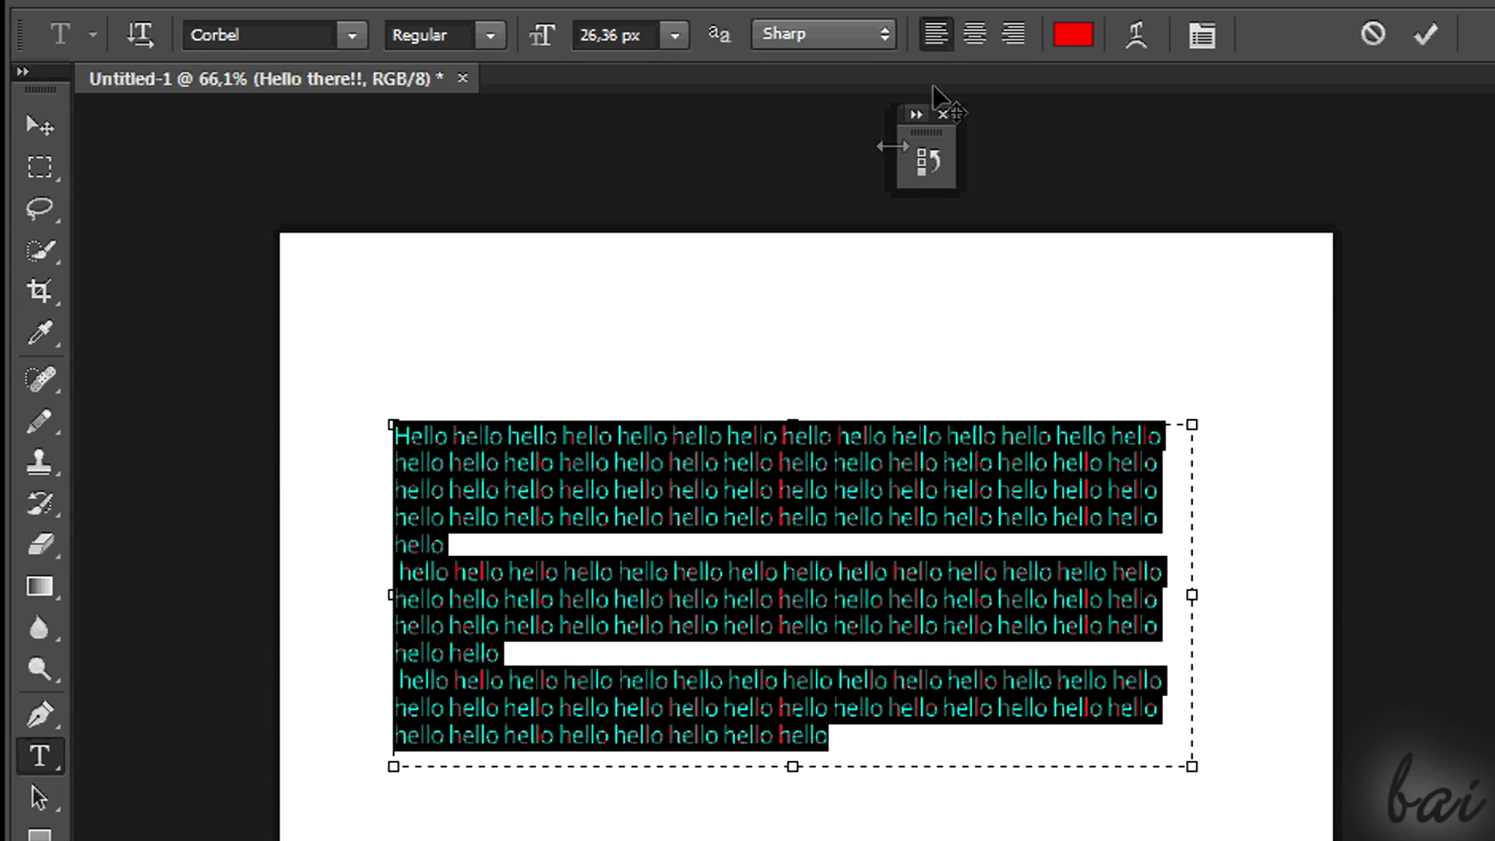
left_click(975, 33)
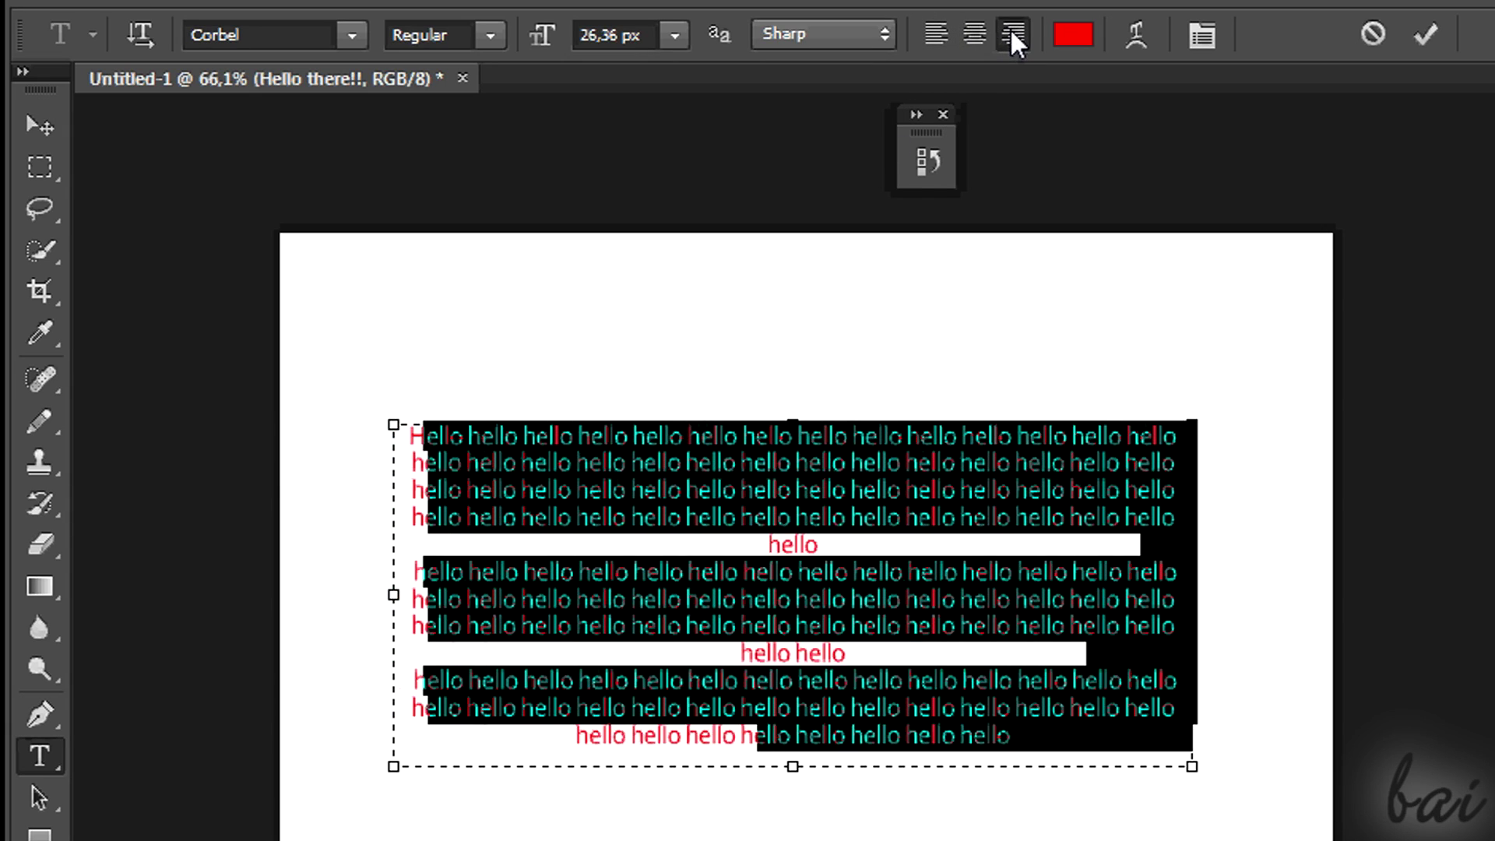
left_click(1011, 34)
Show the Paragraph panel and try right, justify-last-left, justify-last-centre and full justify, ending left-aligned
left_click(531, 23)
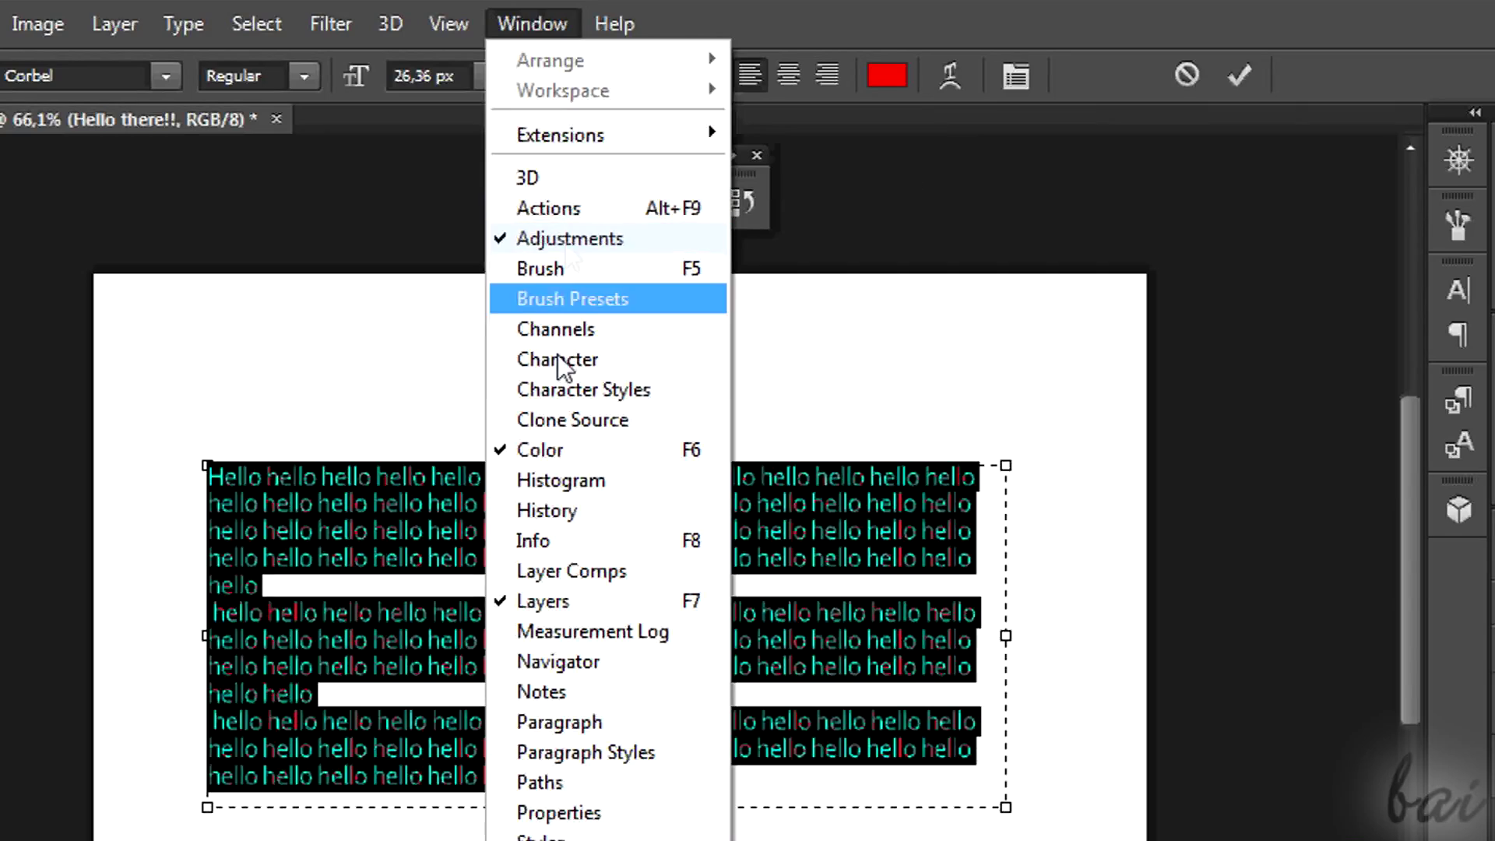
left_click(598, 722)
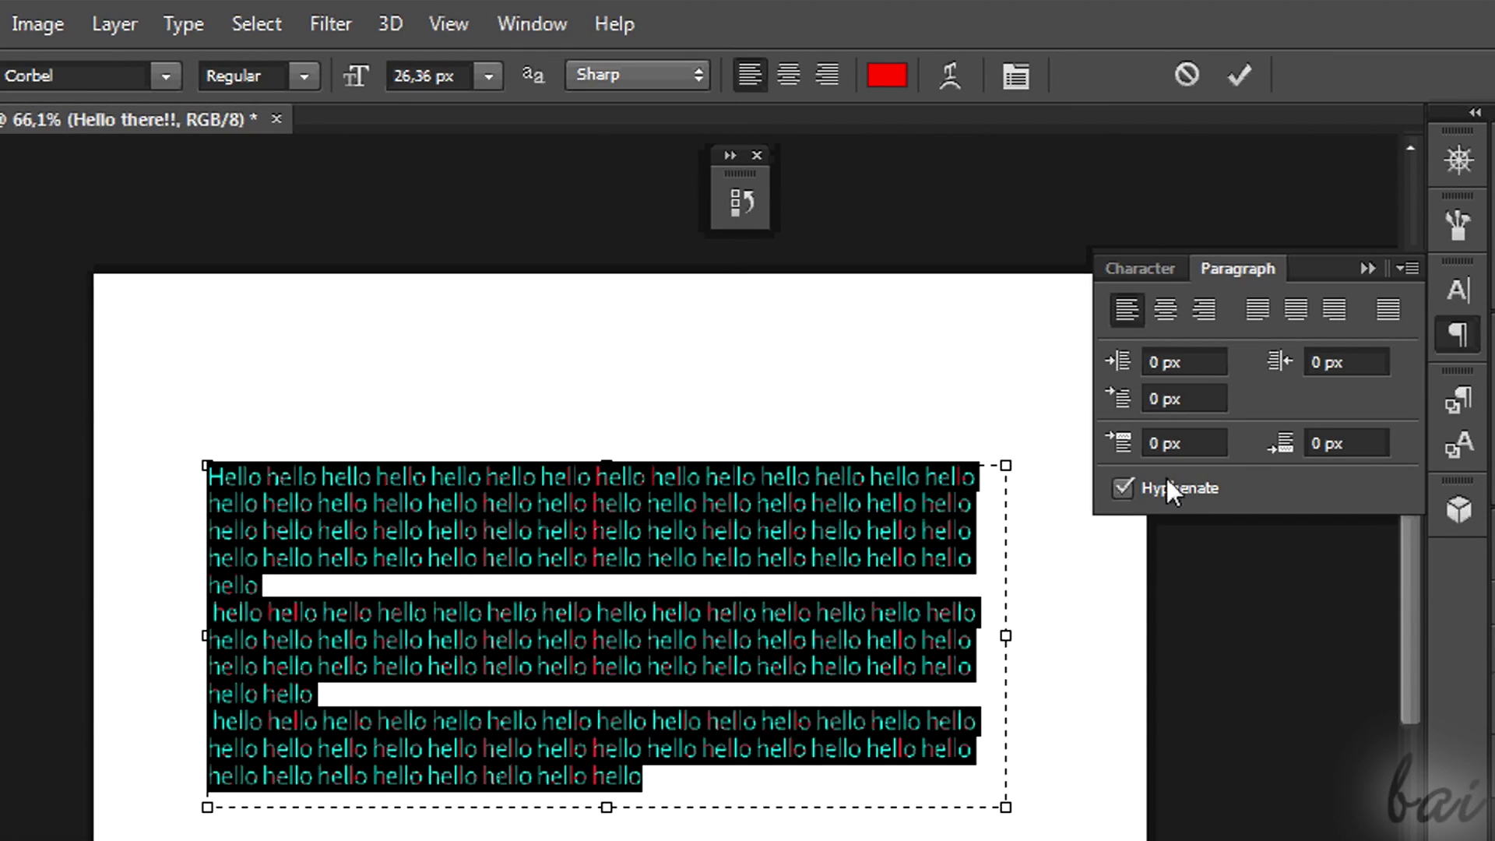
left_click(1165, 309)
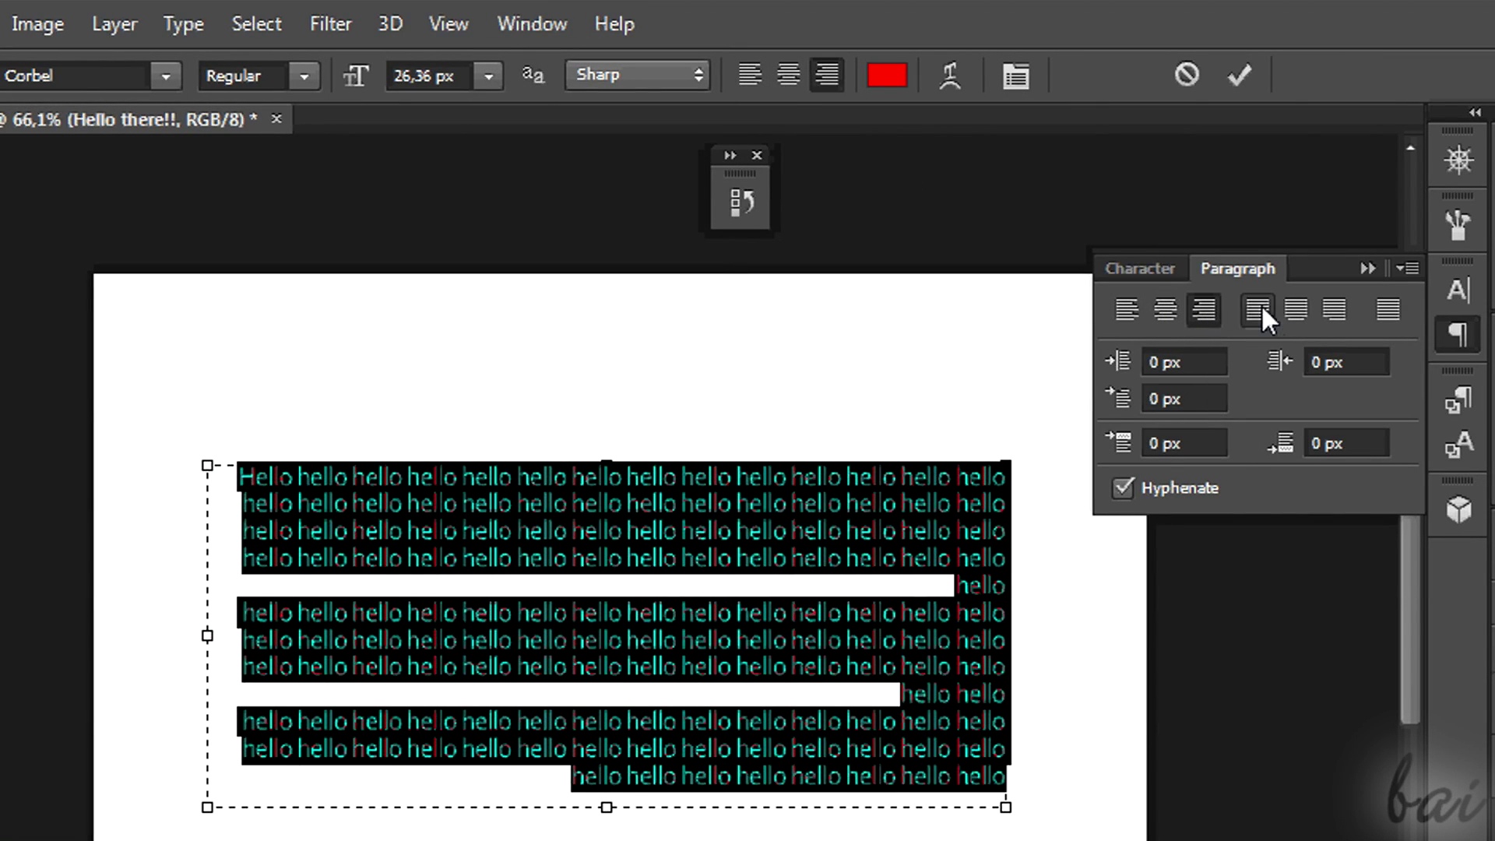
left_click(1260, 304)
left_click(1334, 308)
left_click(1386, 311)
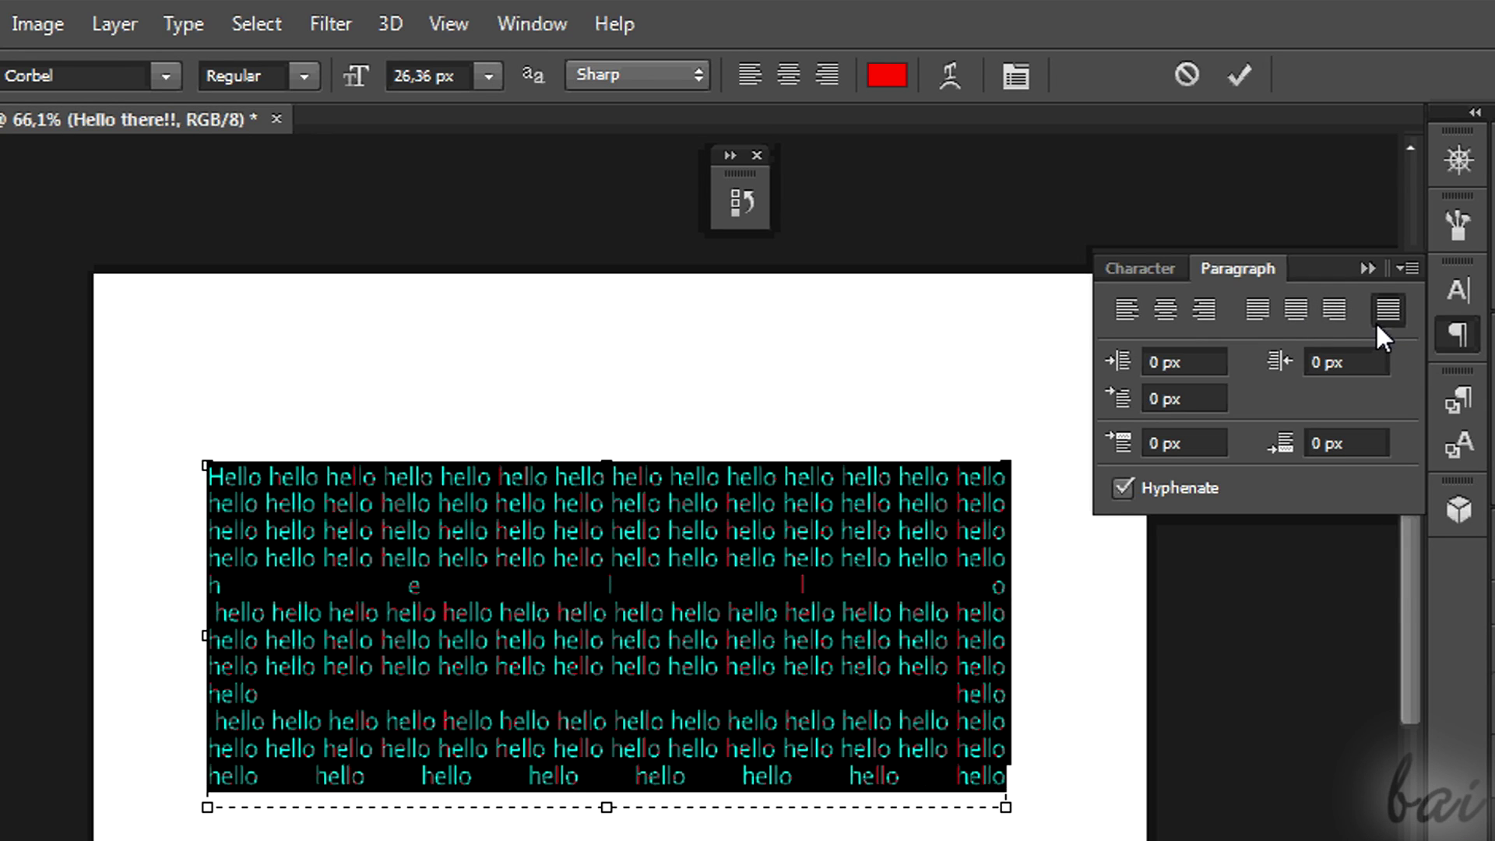
left_click(1127, 309)
Try a 100 px left indent and a 100 first-line indent, then clear indents and paragraph spacing
left_click(1182, 363)
key("BackSpace")
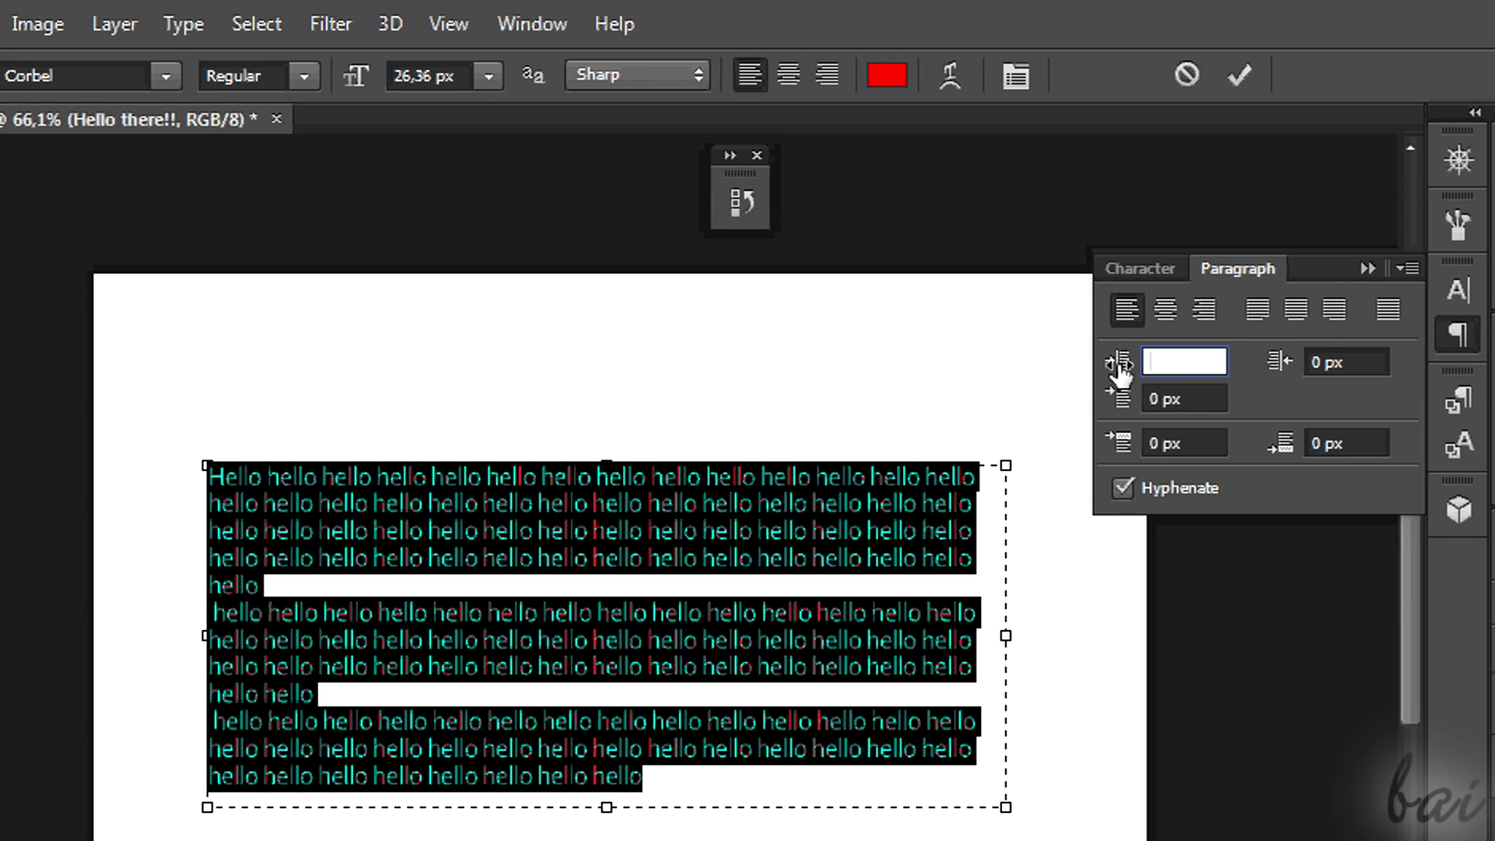
type("100")
key("Return")
type("0")
key("Return")
key("Tab")
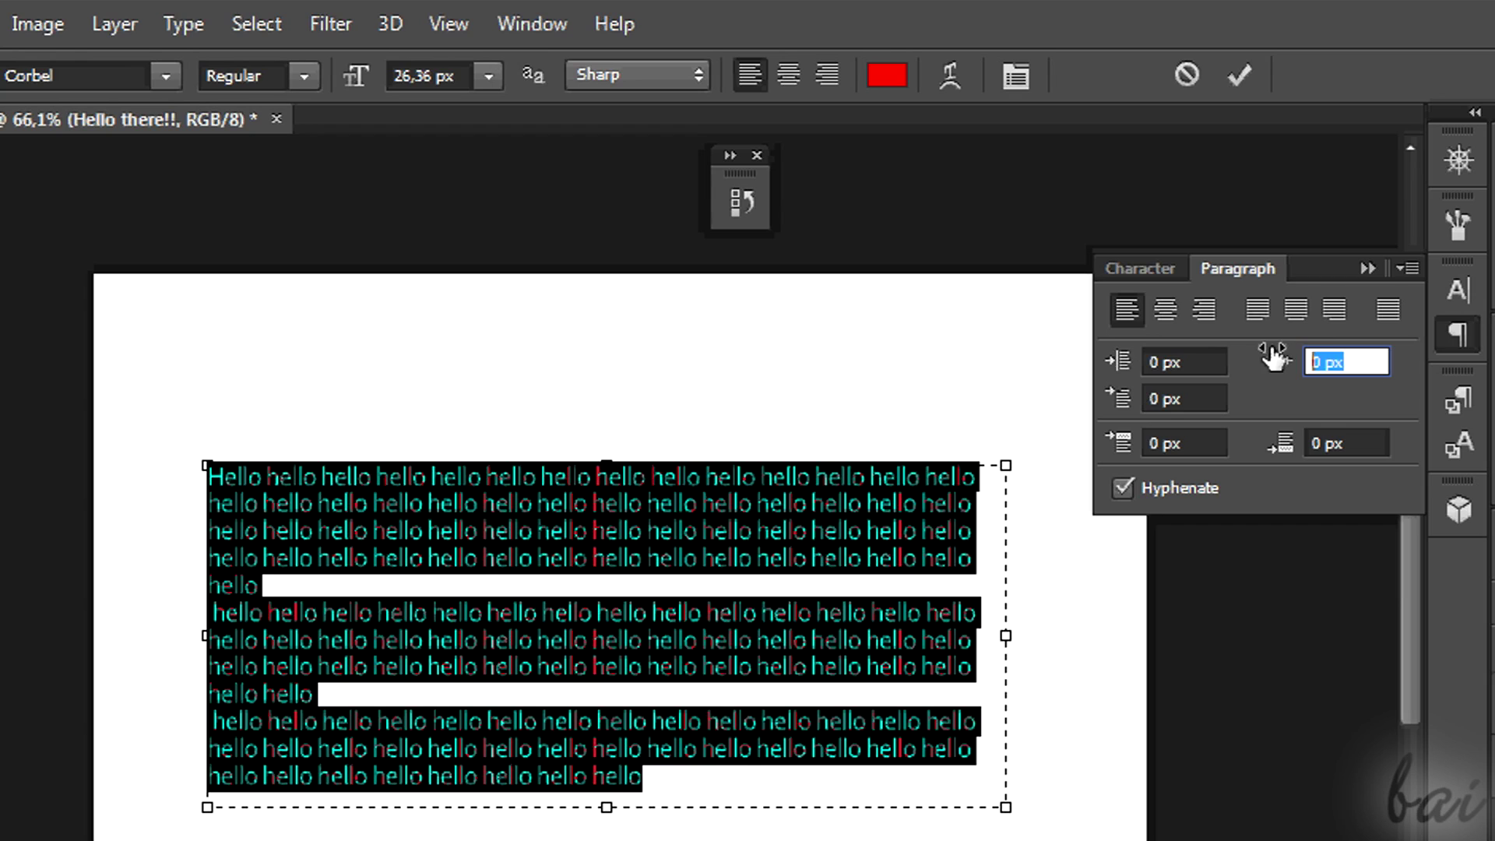
type("1000")
key("Tab")
type("100")
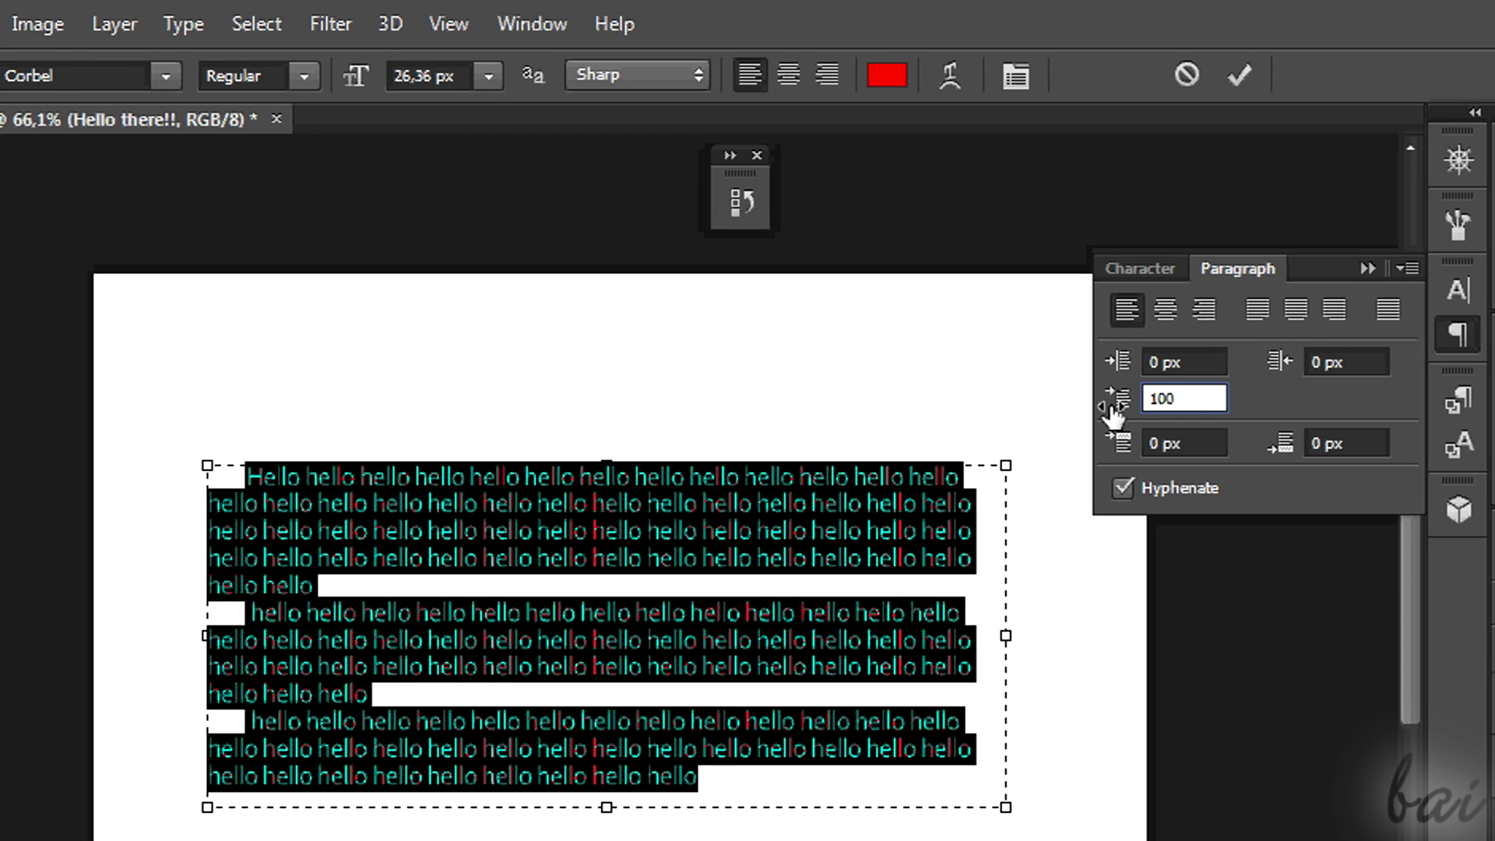
key("BackSpace")
key("BackSpace")
key("BackSpace")
key("Tab")
type("10")
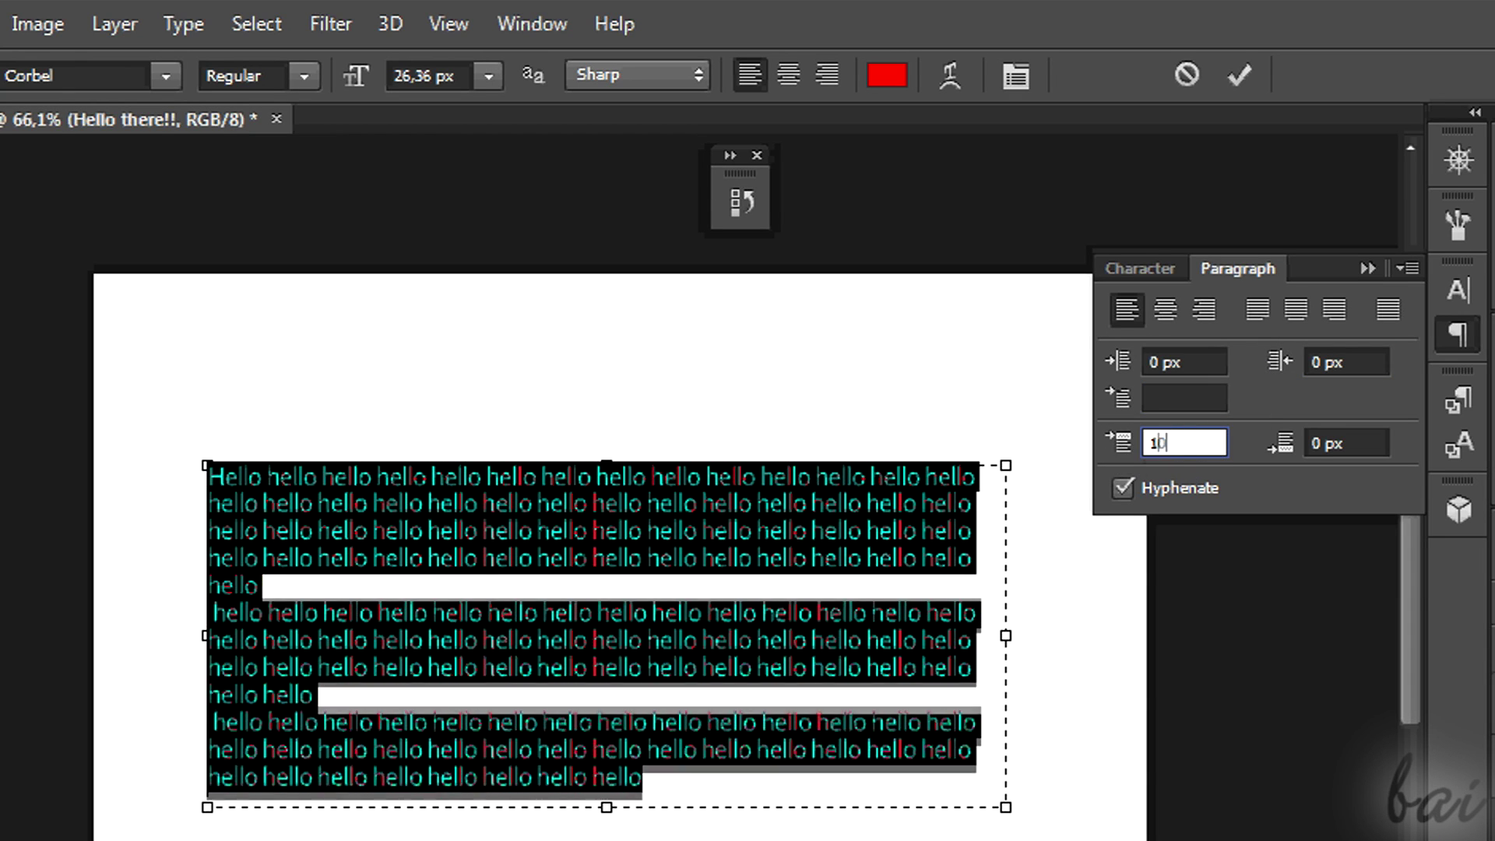
type("0")
key("BackSpace")
key("BackSpace")
key("BackSpace")
key("Tab")
type("10")
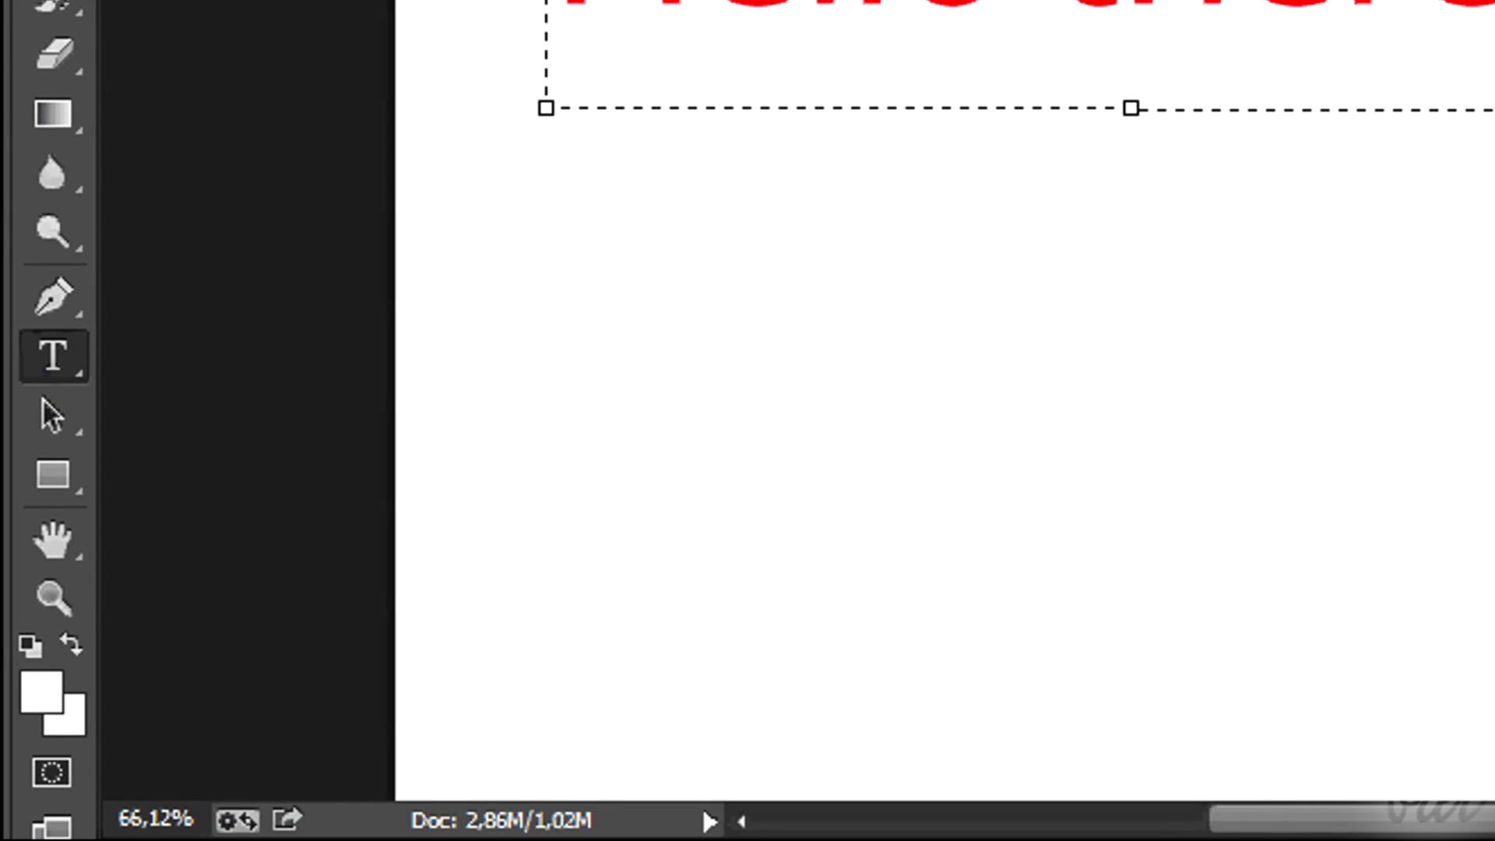
Commit the Hello there text and bring up the Type tool flyout
key("ctrl+Return")
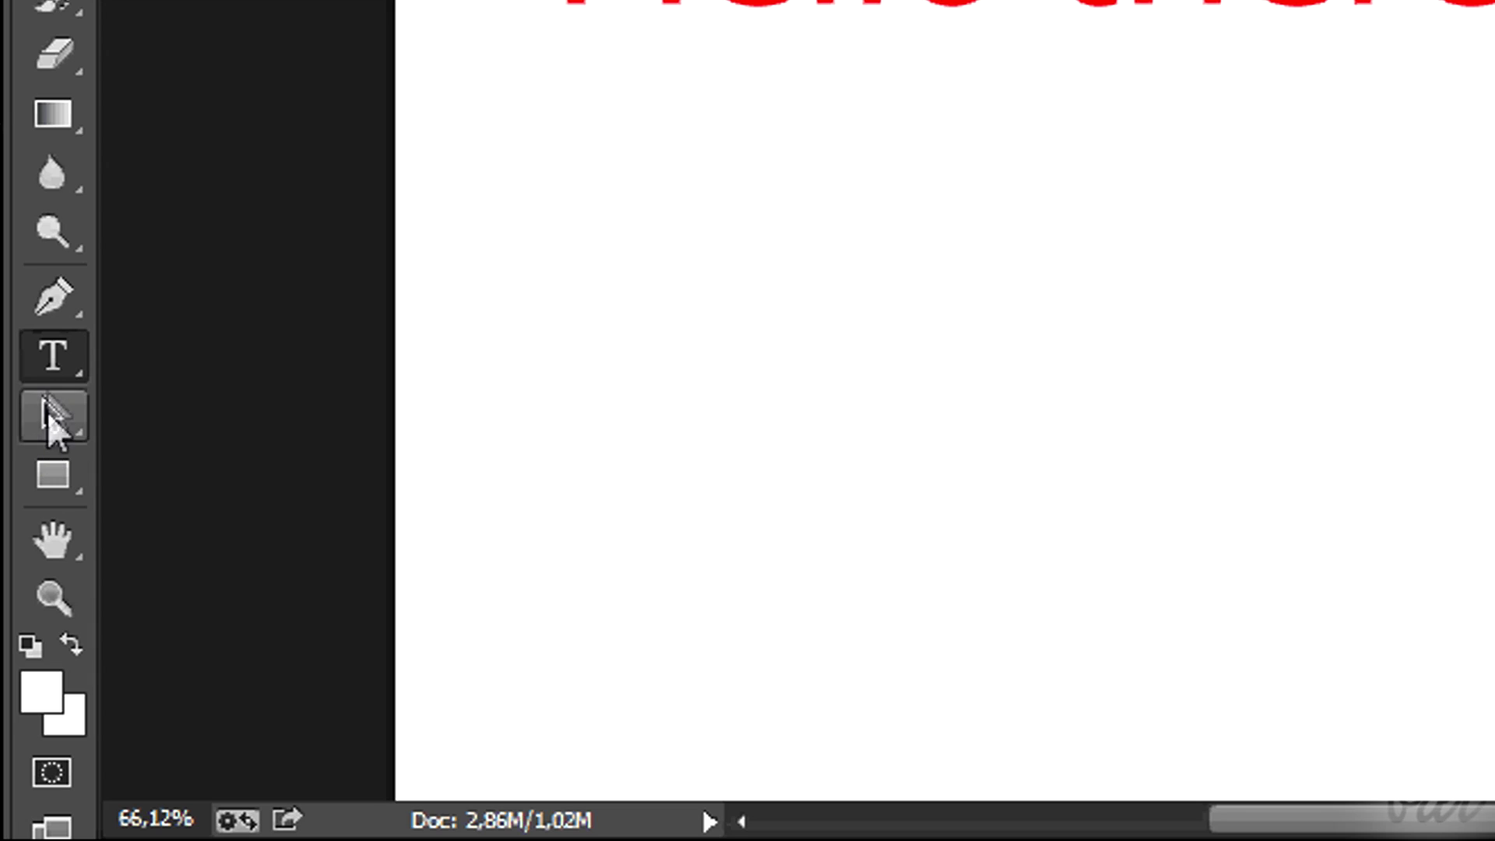
right_click(52, 345)
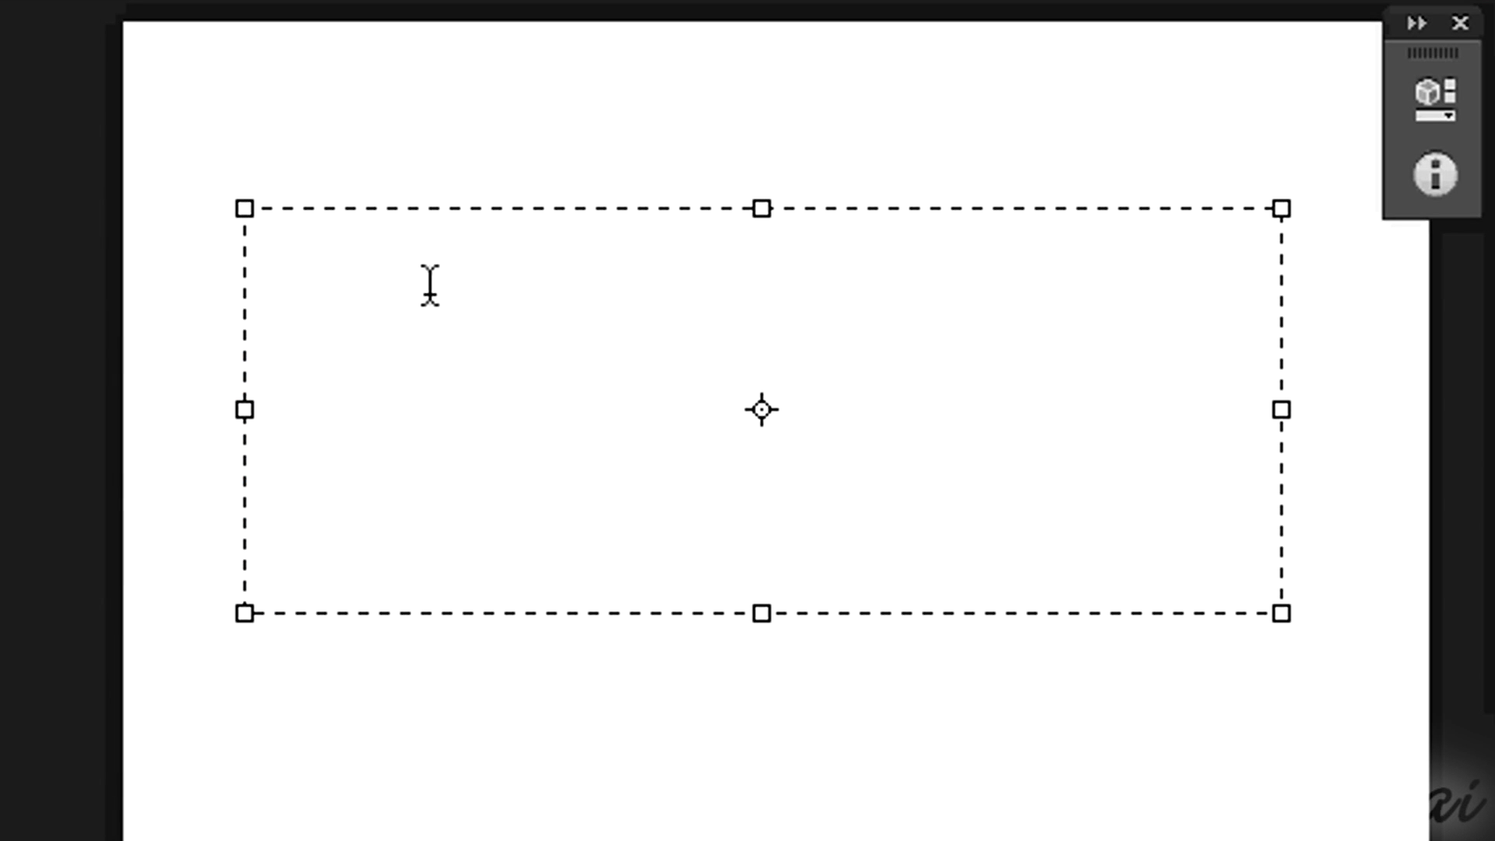
type("Hello ")
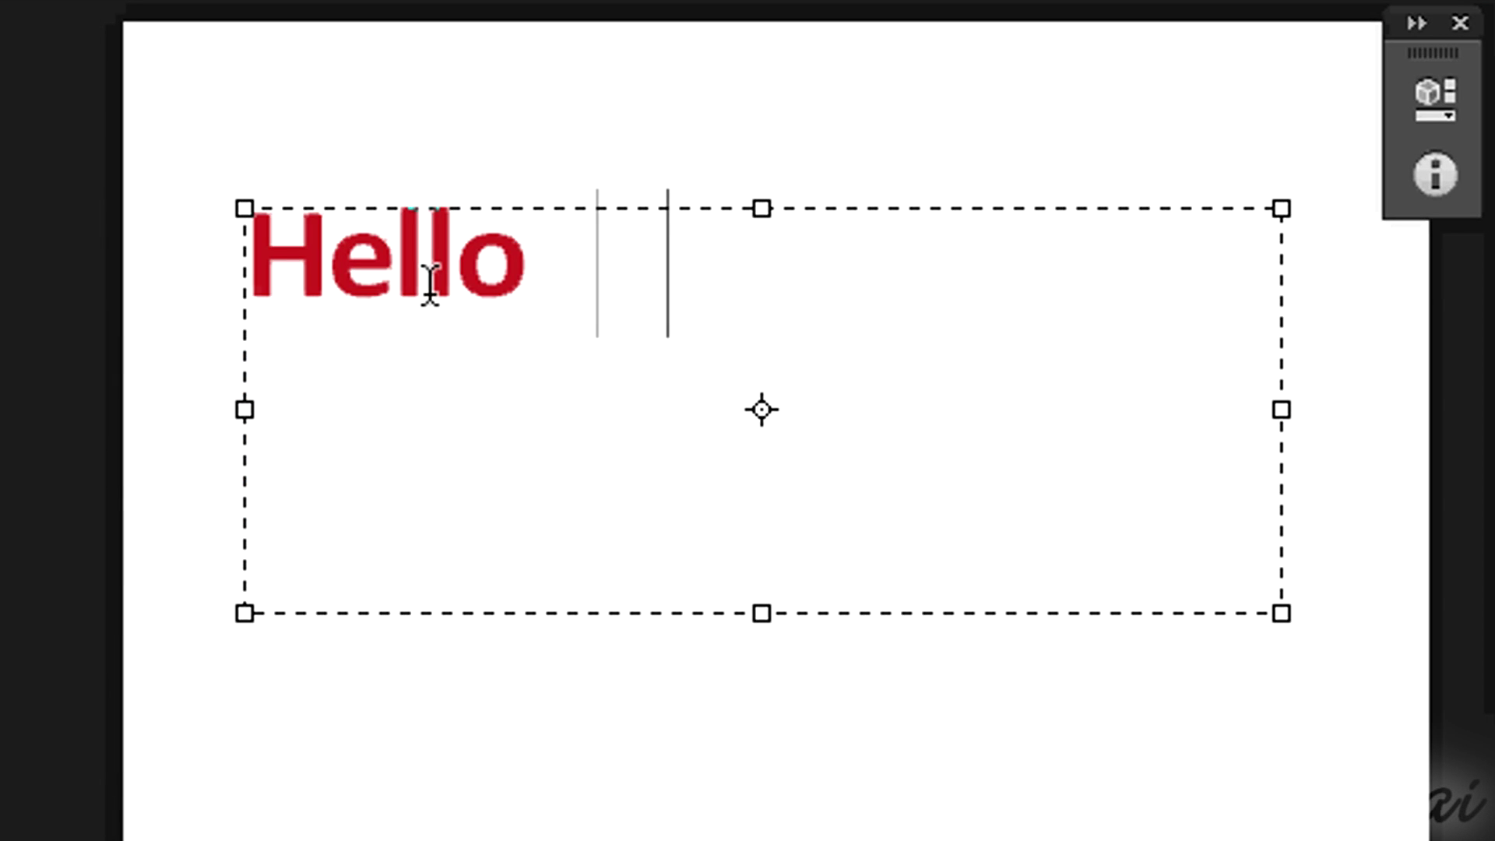
type("there")
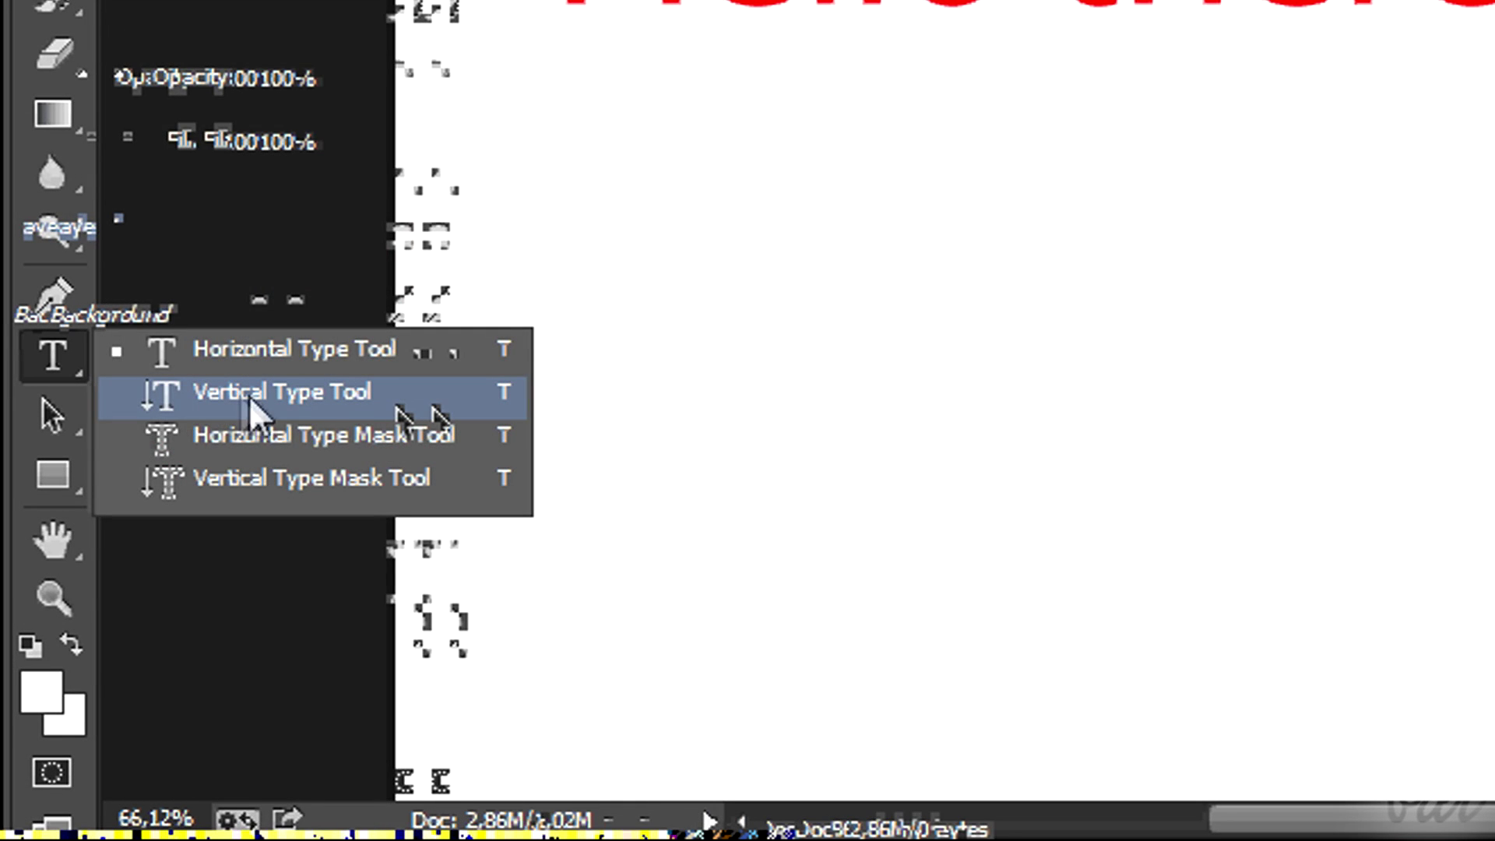
Draw a vertical type box for Hello, then flip its orientation to horizontal and back to vertical
left_click(313, 395)
left_click_drag(713, 72, 1376, 654)
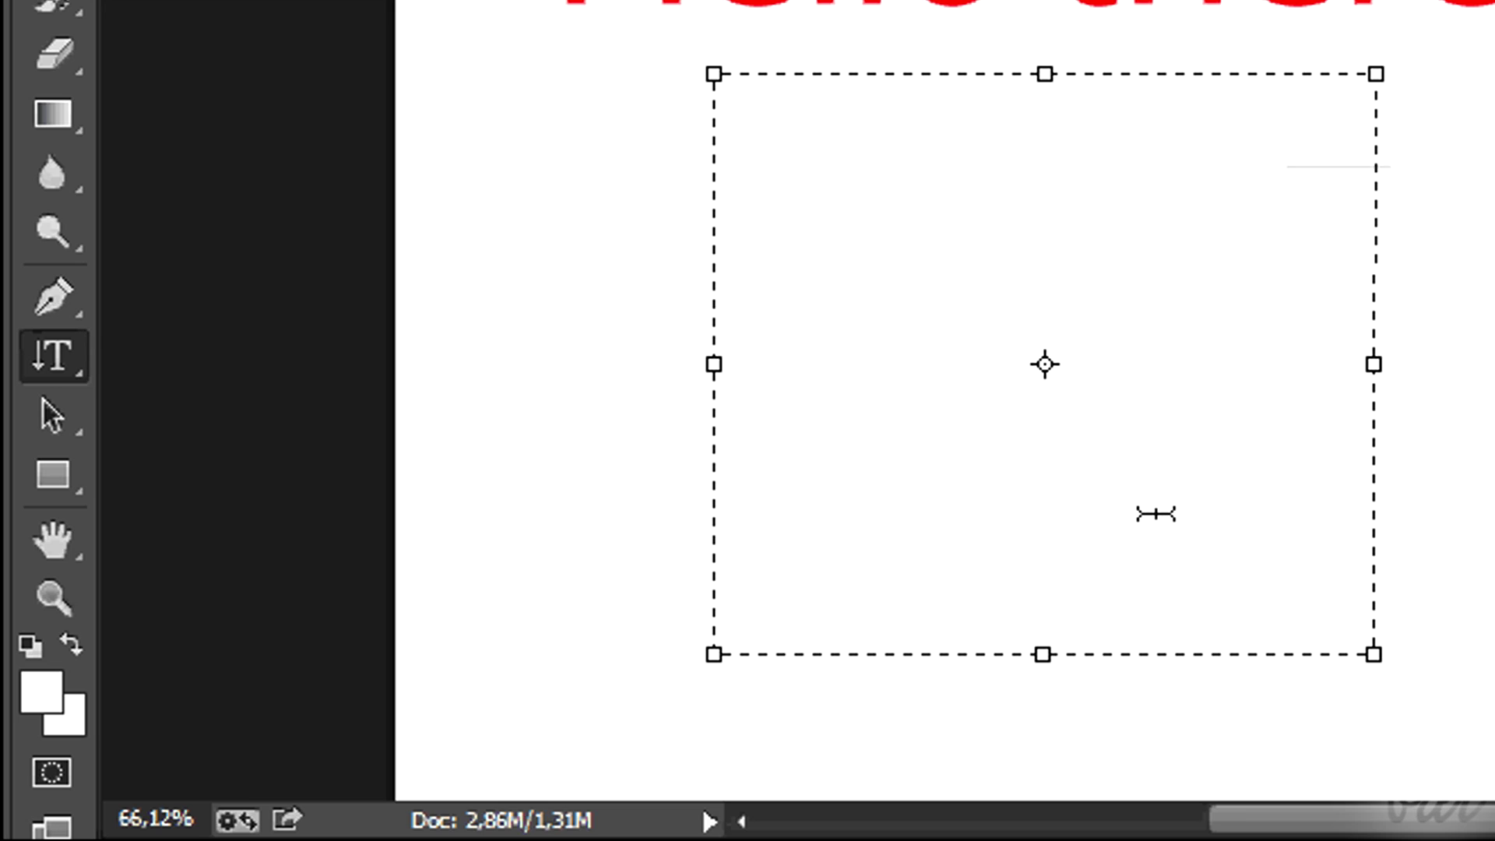
type("Hell")
type("o")
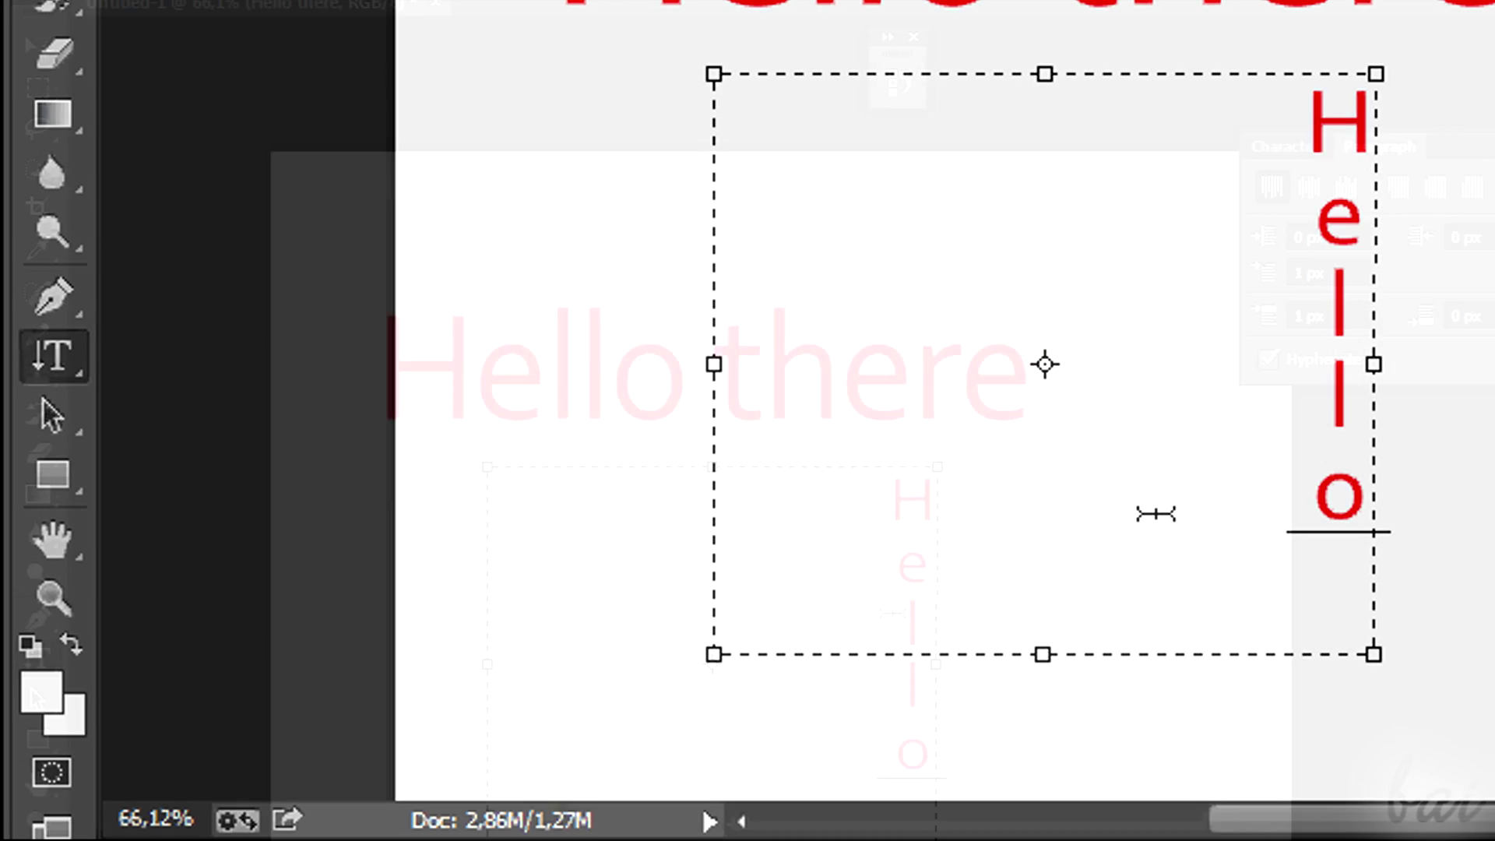
key("ctrl+a")
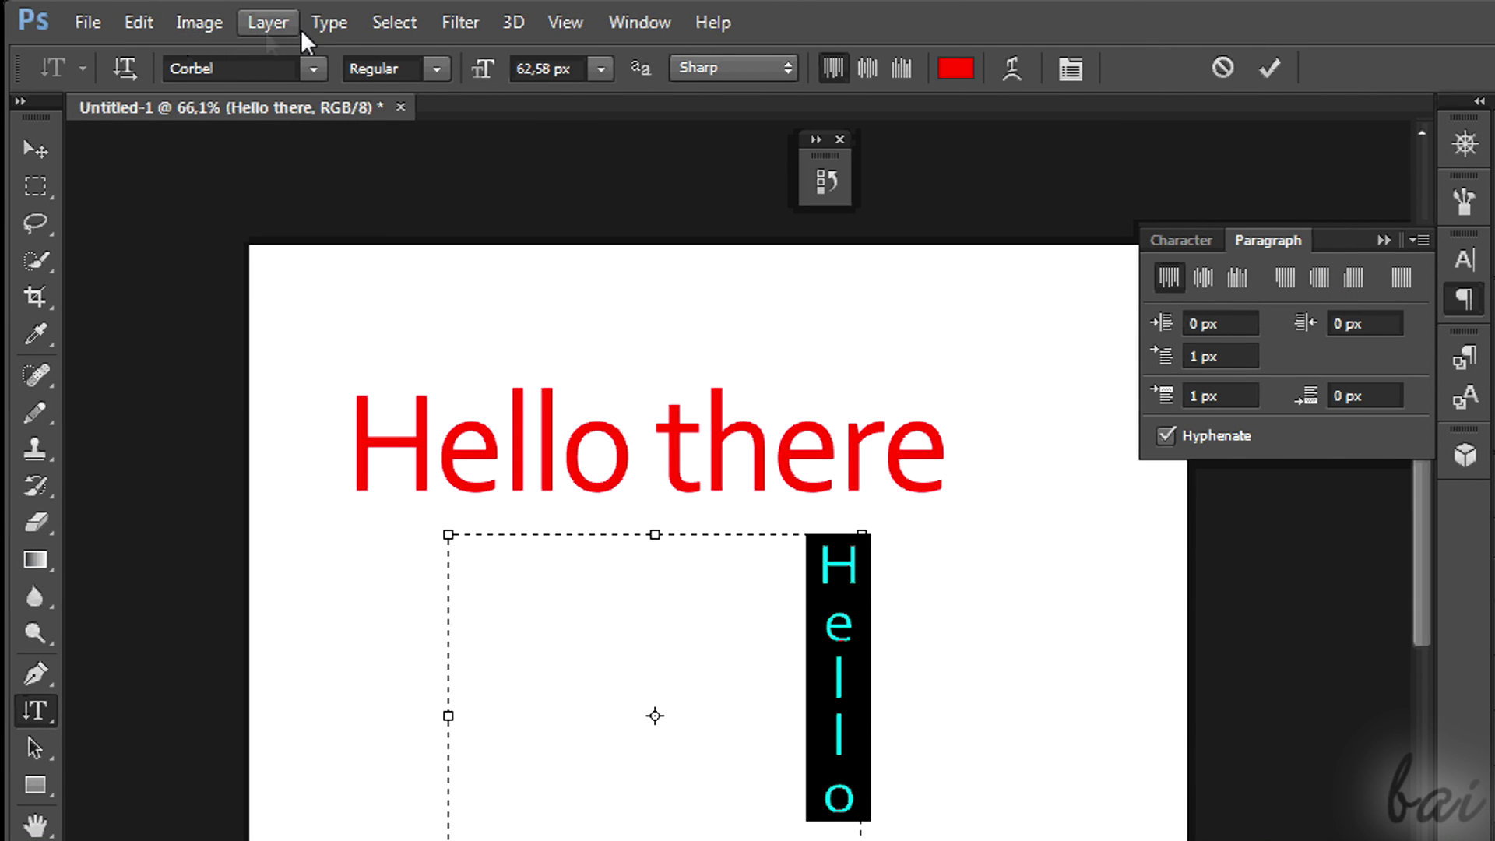
left_click(328, 24)
mouse_move(372, 134)
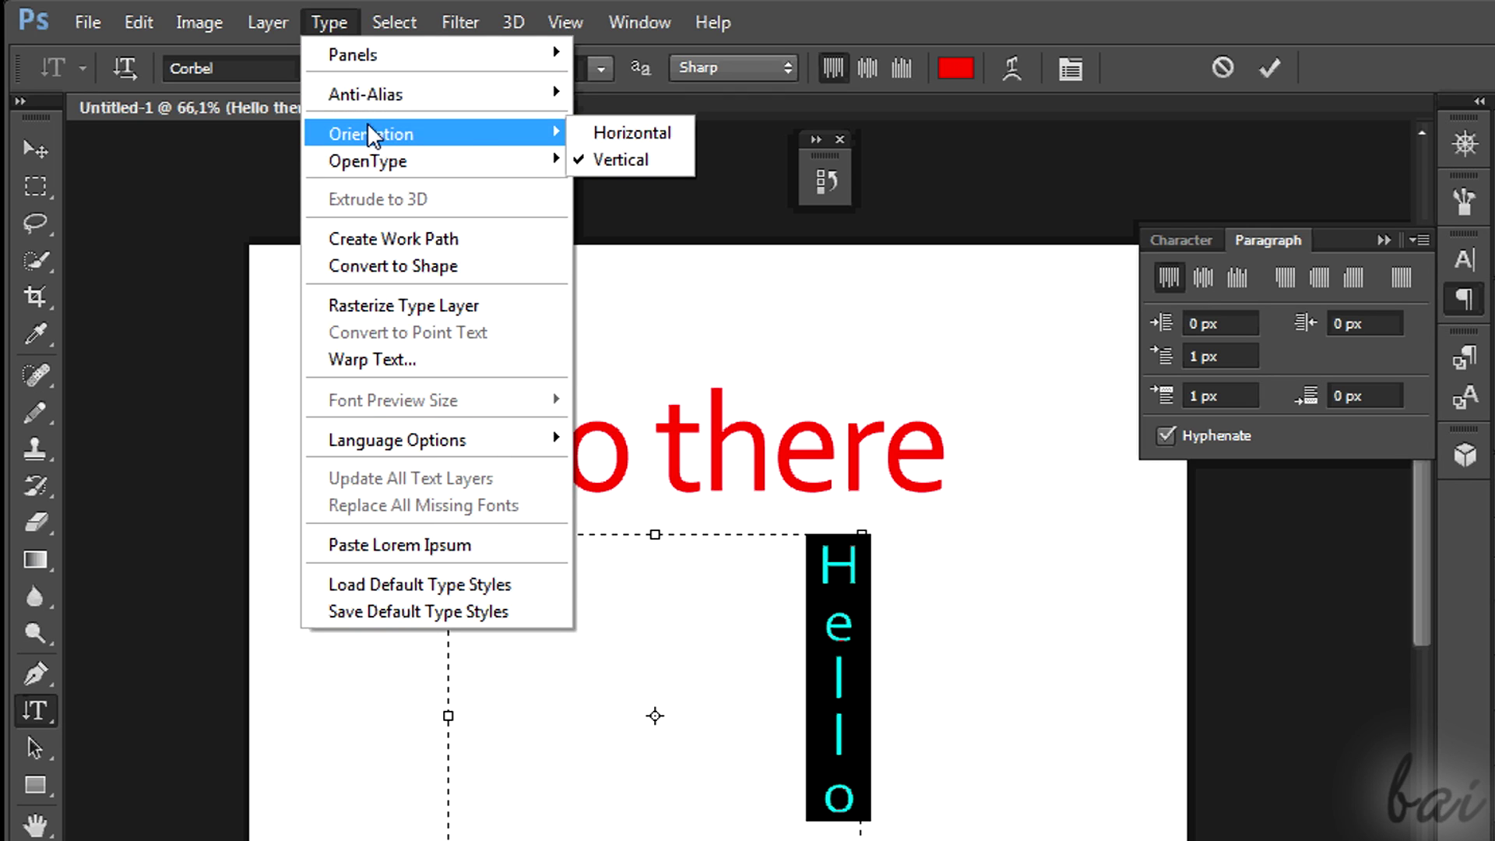
left_click(629, 132)
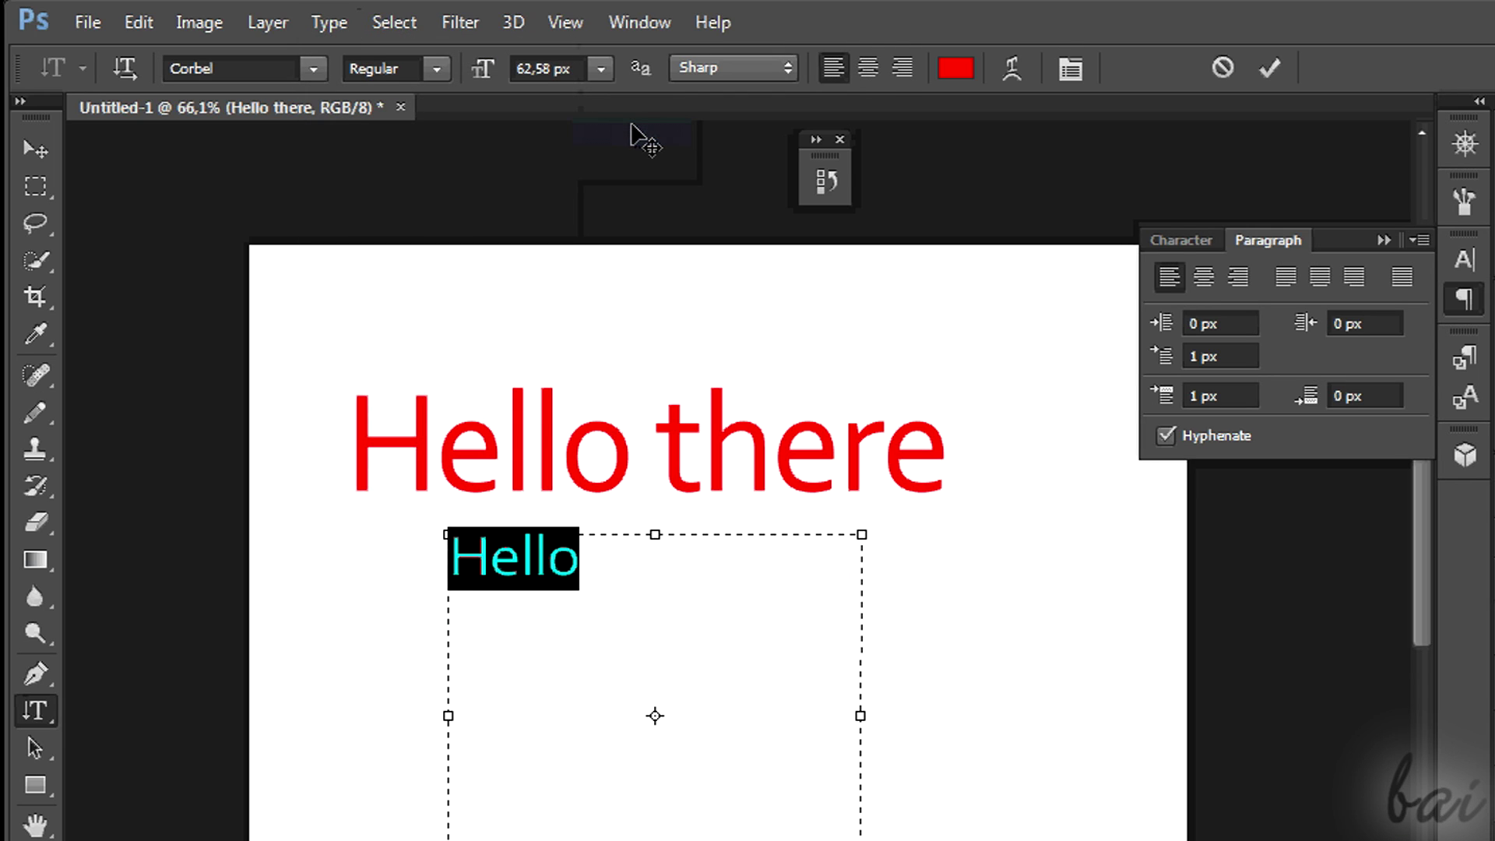
left_click(326, 22)
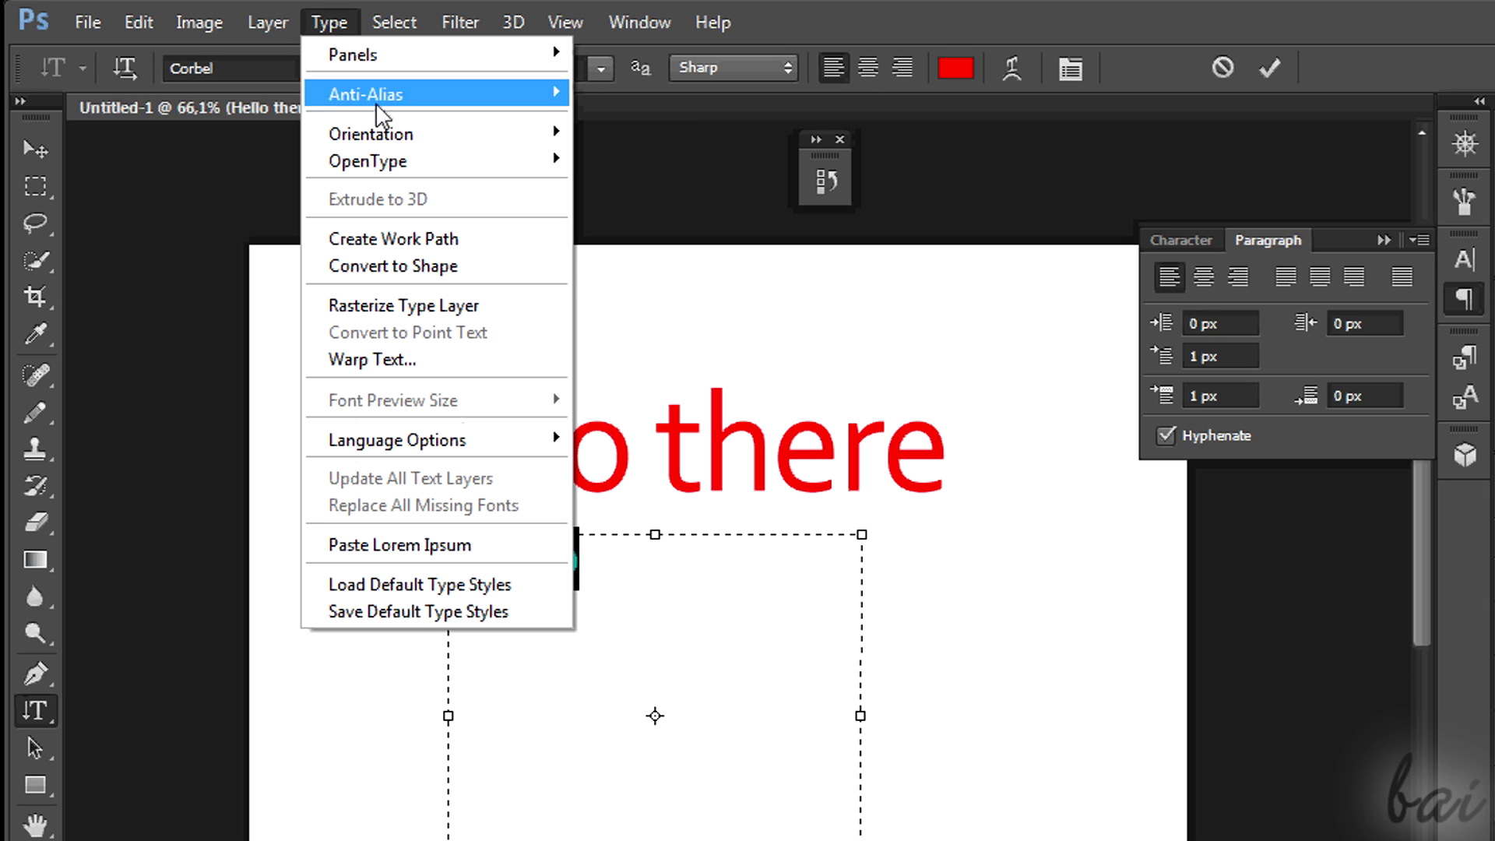
left_click(609, 158)
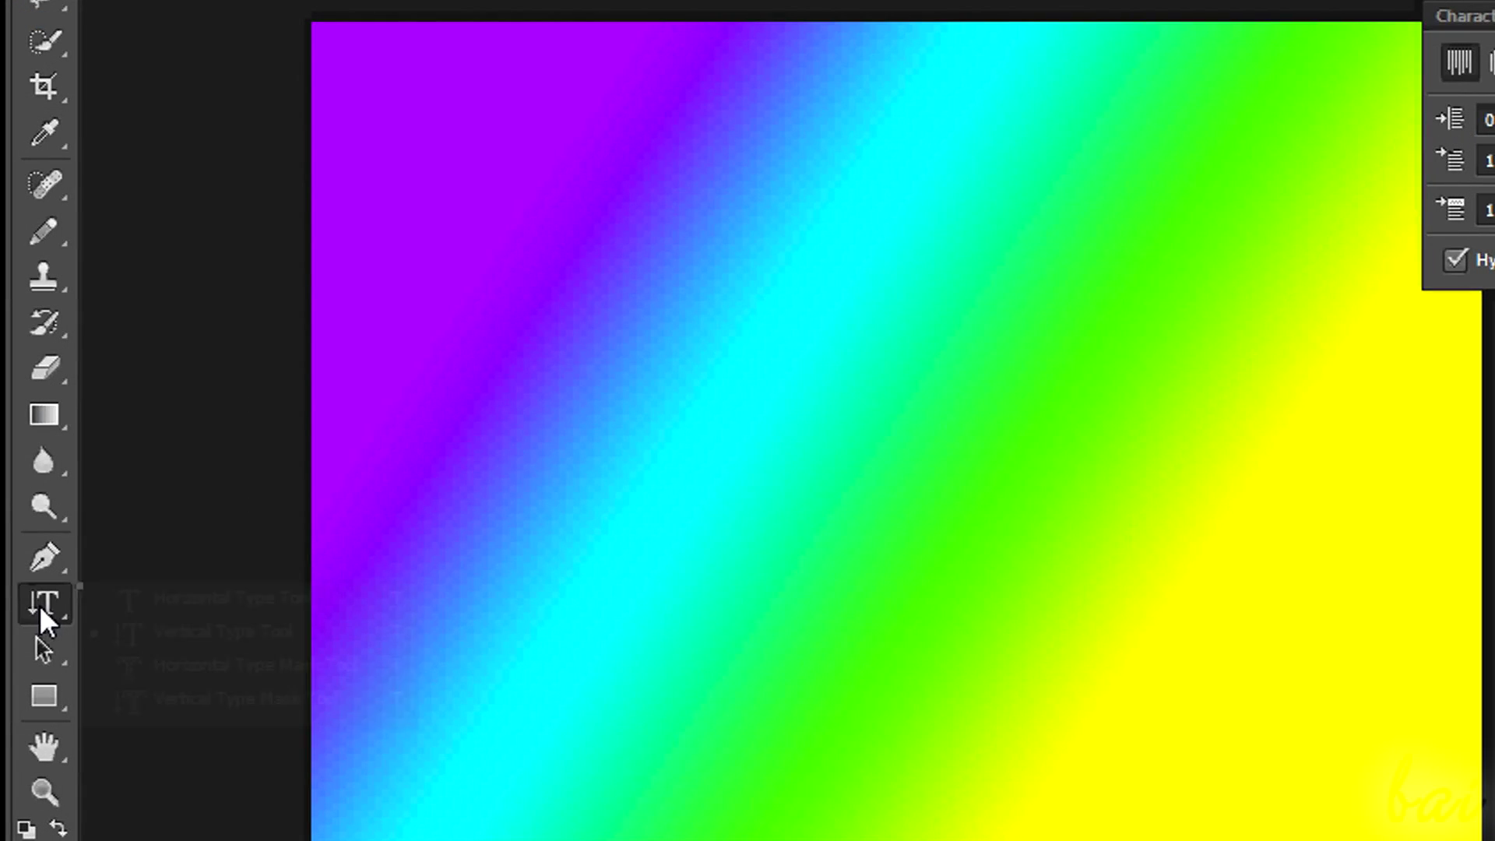
Type an enlarged Hello there!! with the Horizontal Type Mask tool and commit it as a selection
right_click(42, 605)
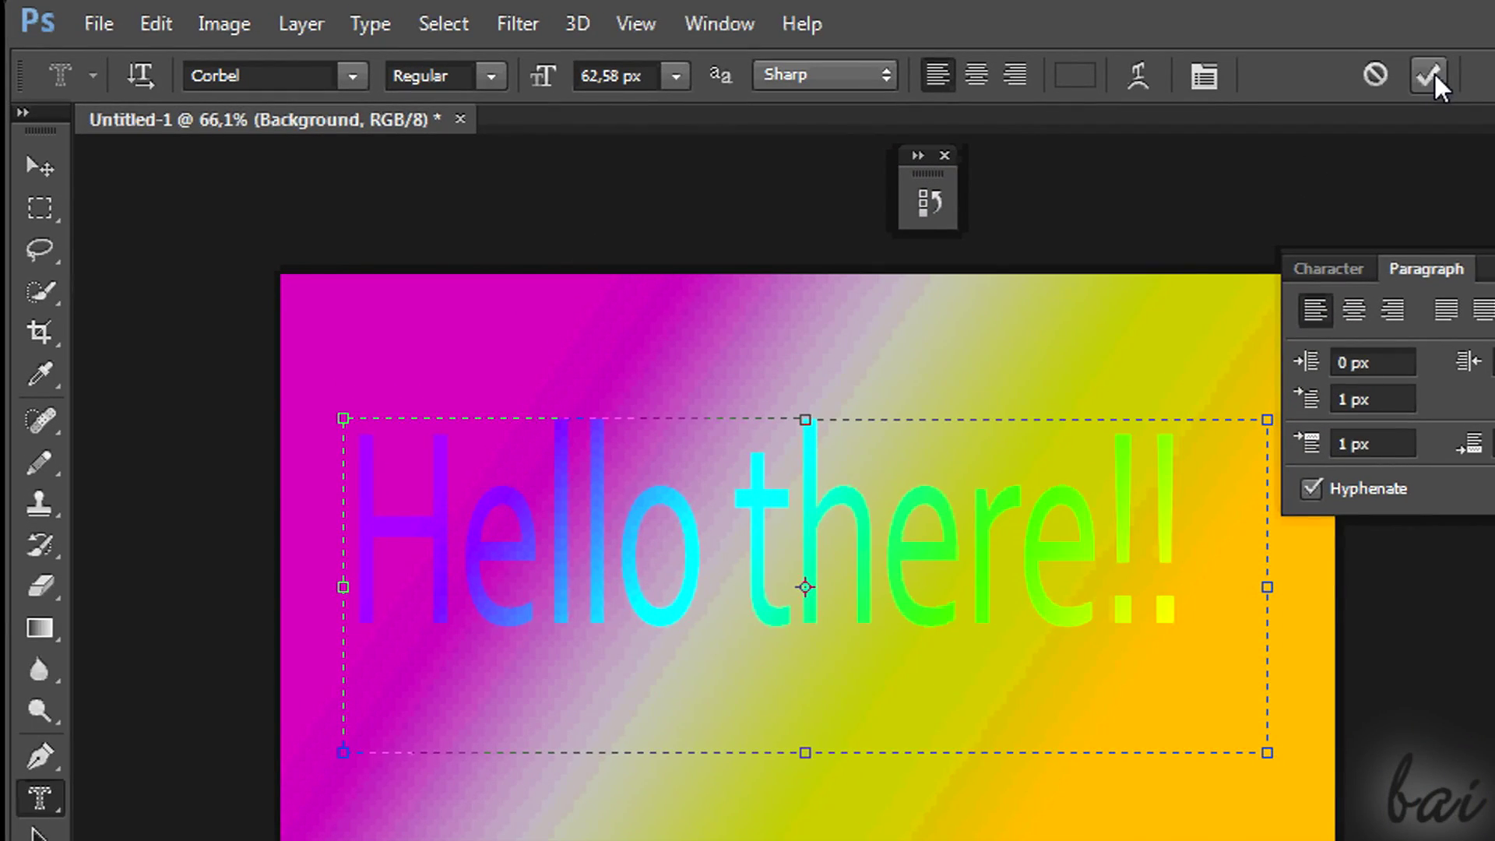
left_click(1430, 75)
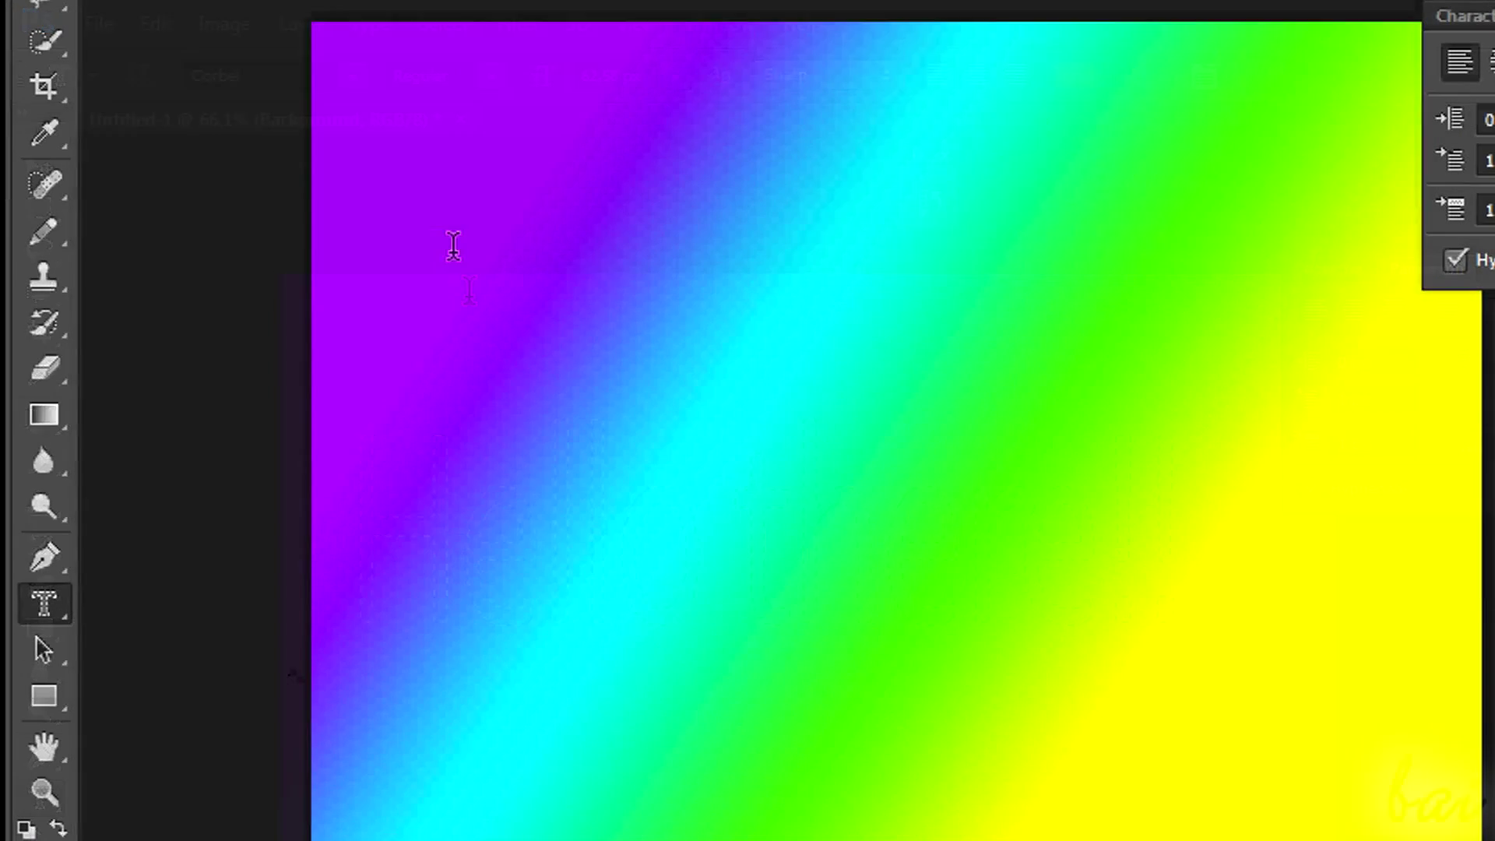
left_click_drag(381, 177, 1331, 700)
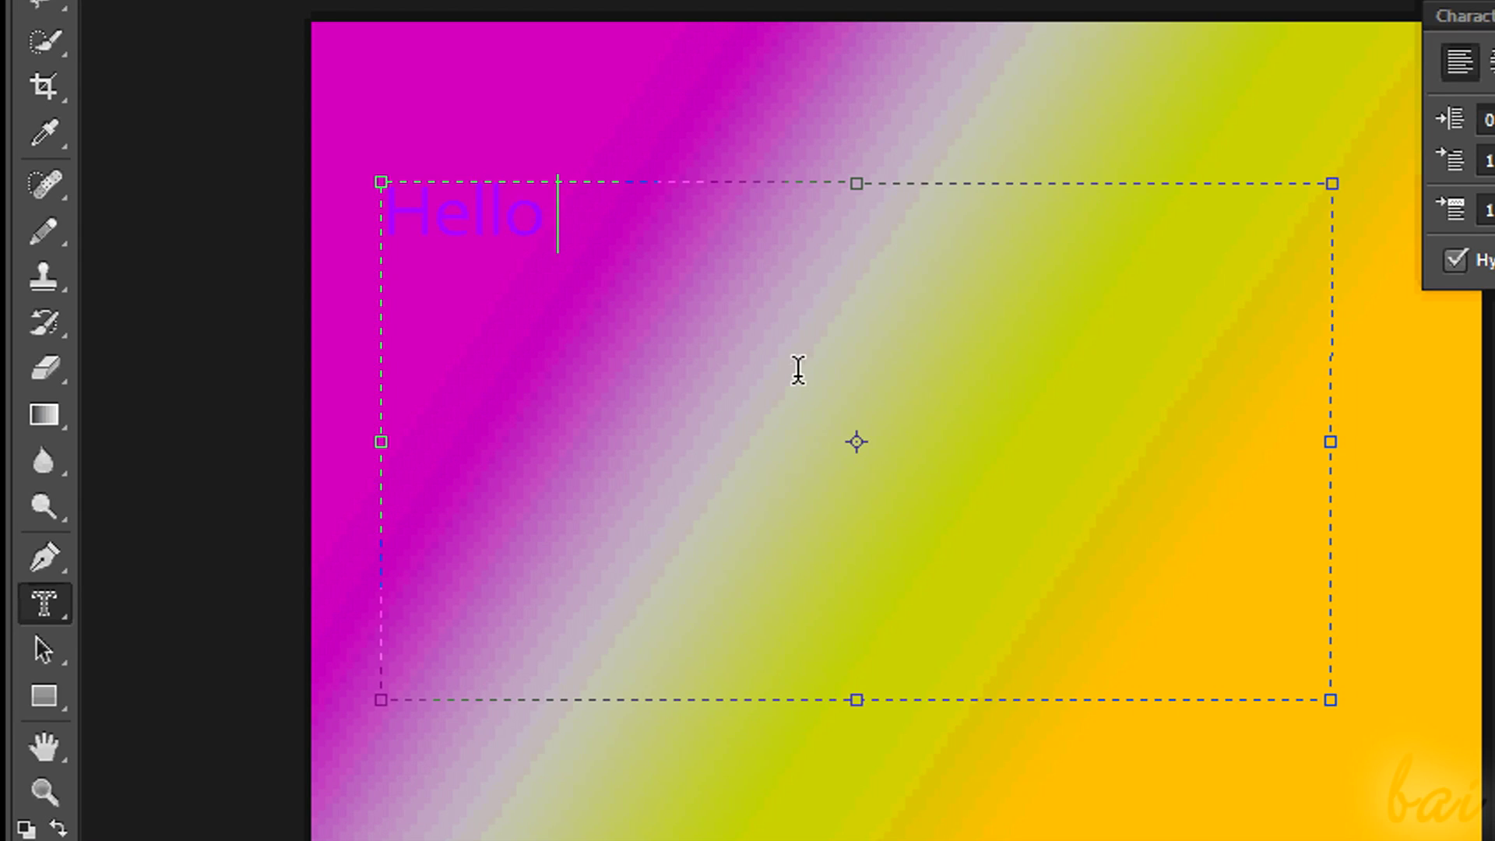
left_click_drag(1403, 595, 1406, 551)
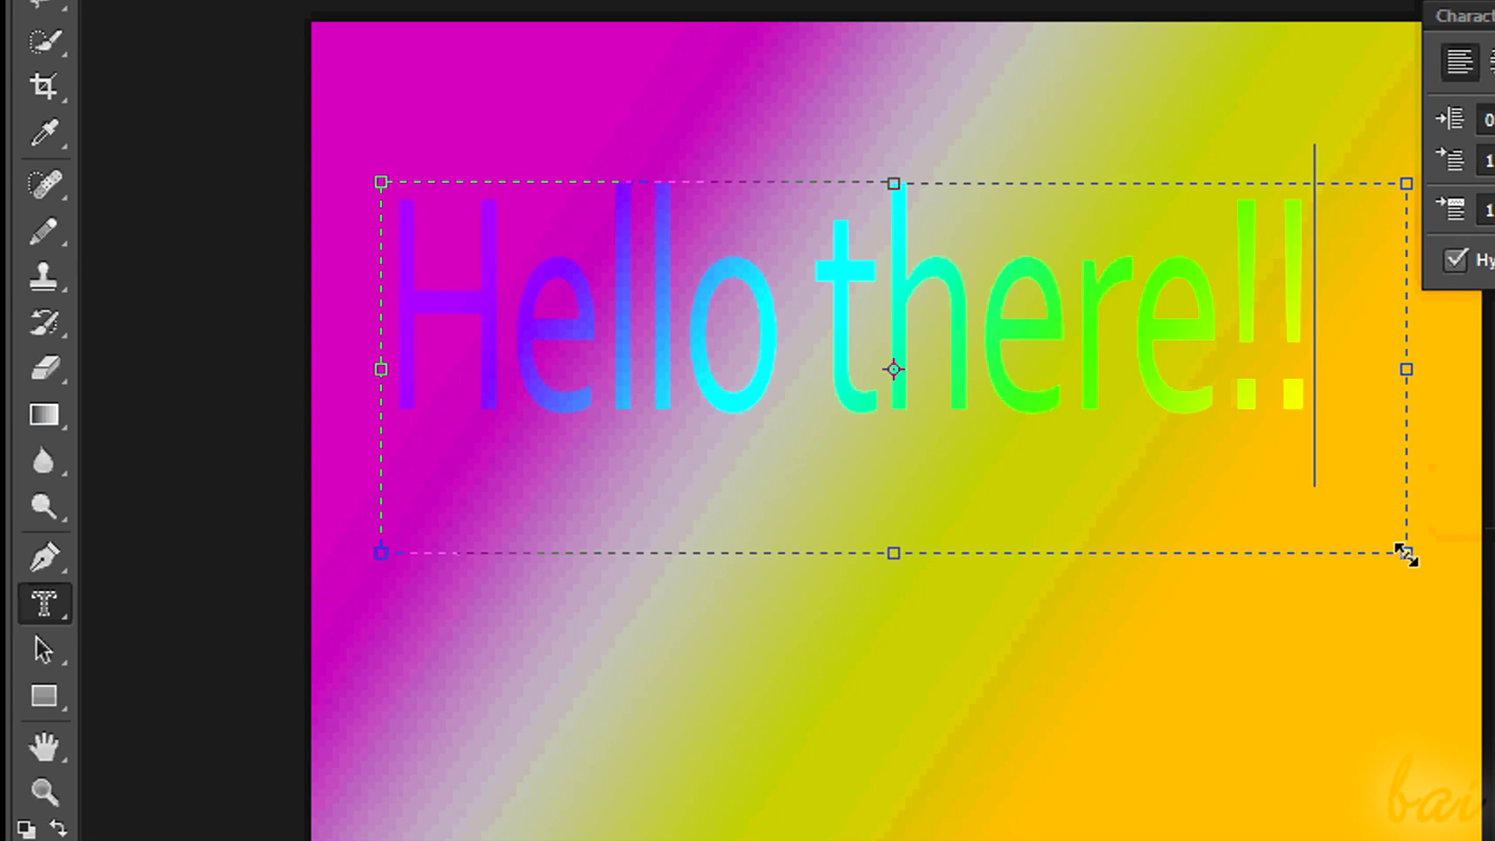
key("ctrl+Return")
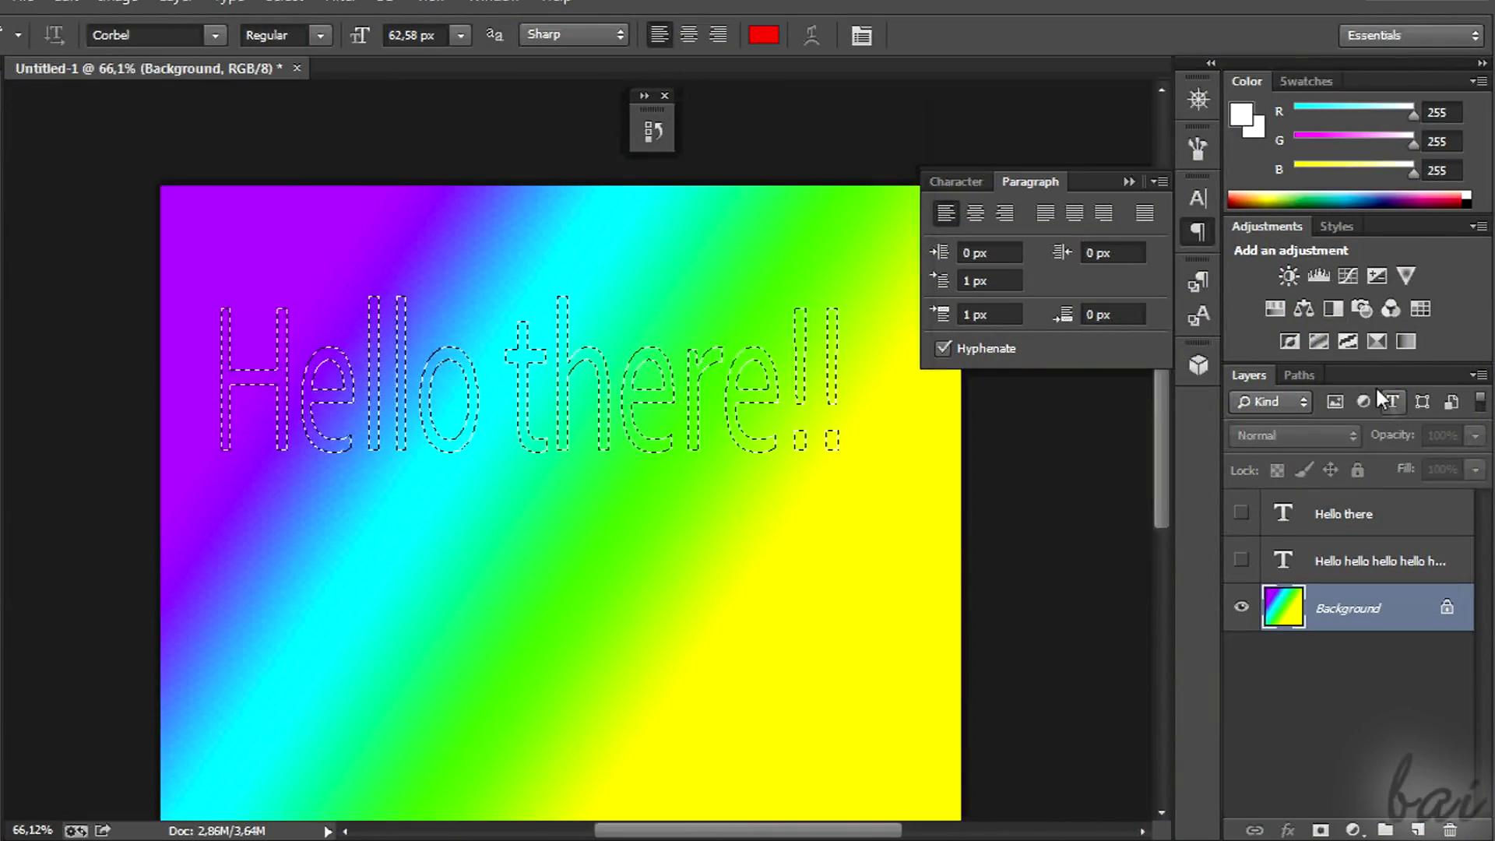
Brighten the text-shaped selection with a Brightness/Contrast adjustment, then commit a vertical type mask
left_click(1290, 277)
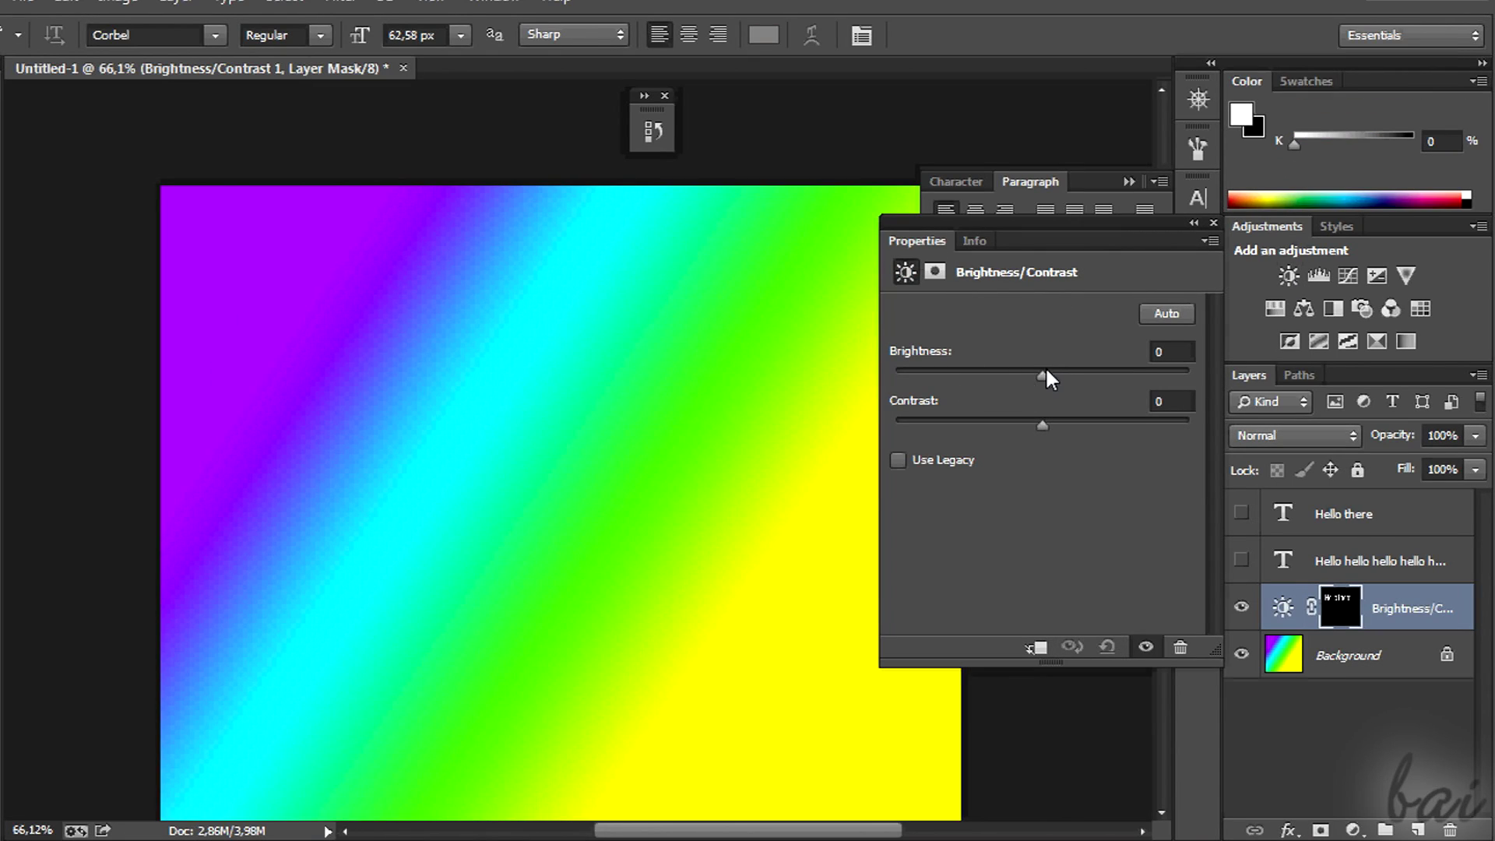
mouse_move(1043, 374)
left_mouse_down()
mouse_move(1085, 384)
mouse_move(849, 392)
mouse_move(1348, 395)
left_mouse_up()
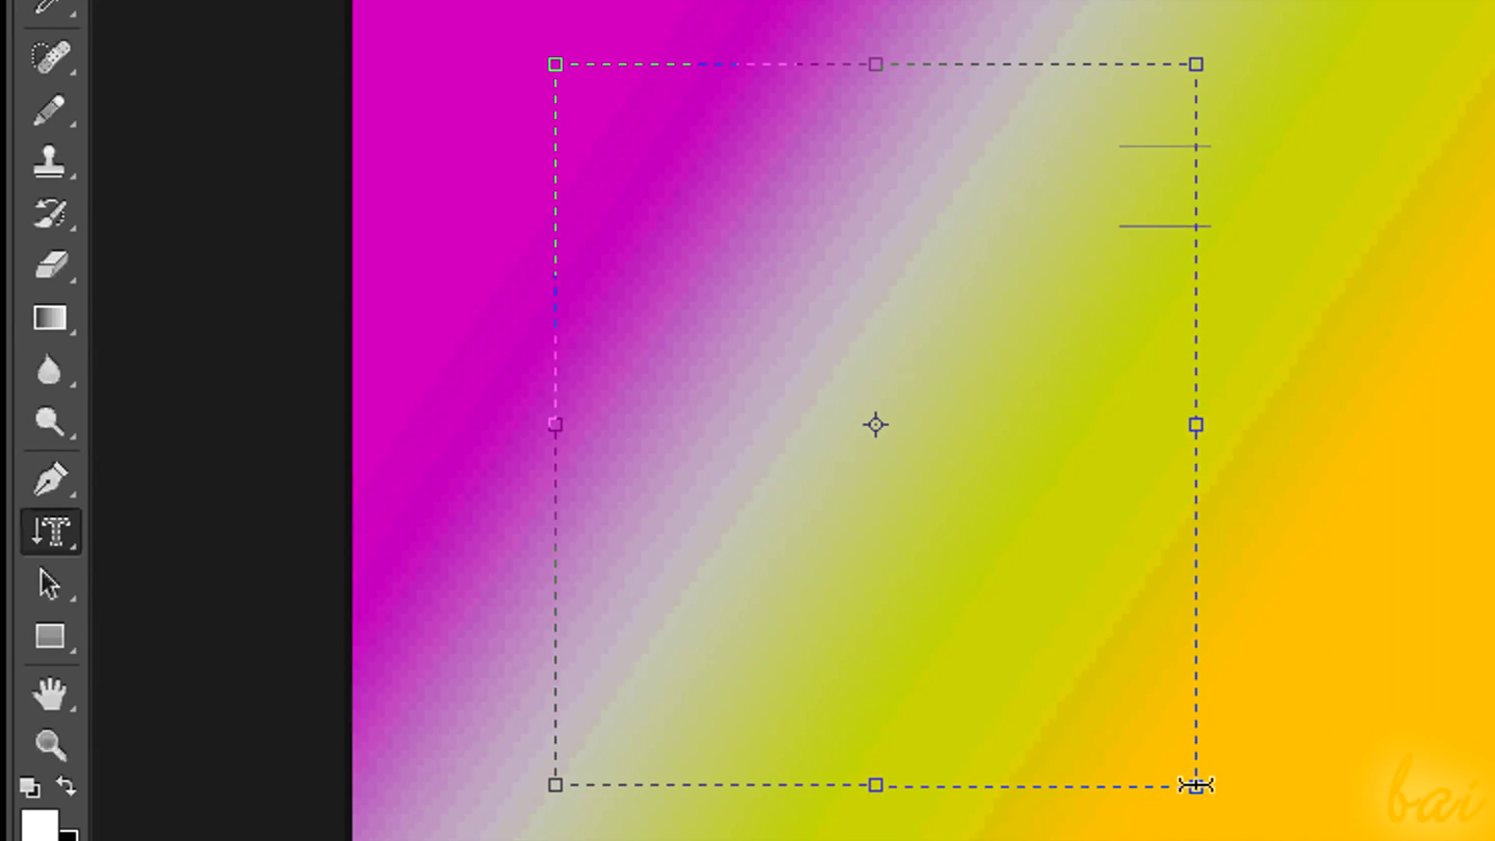
type("iiiii")
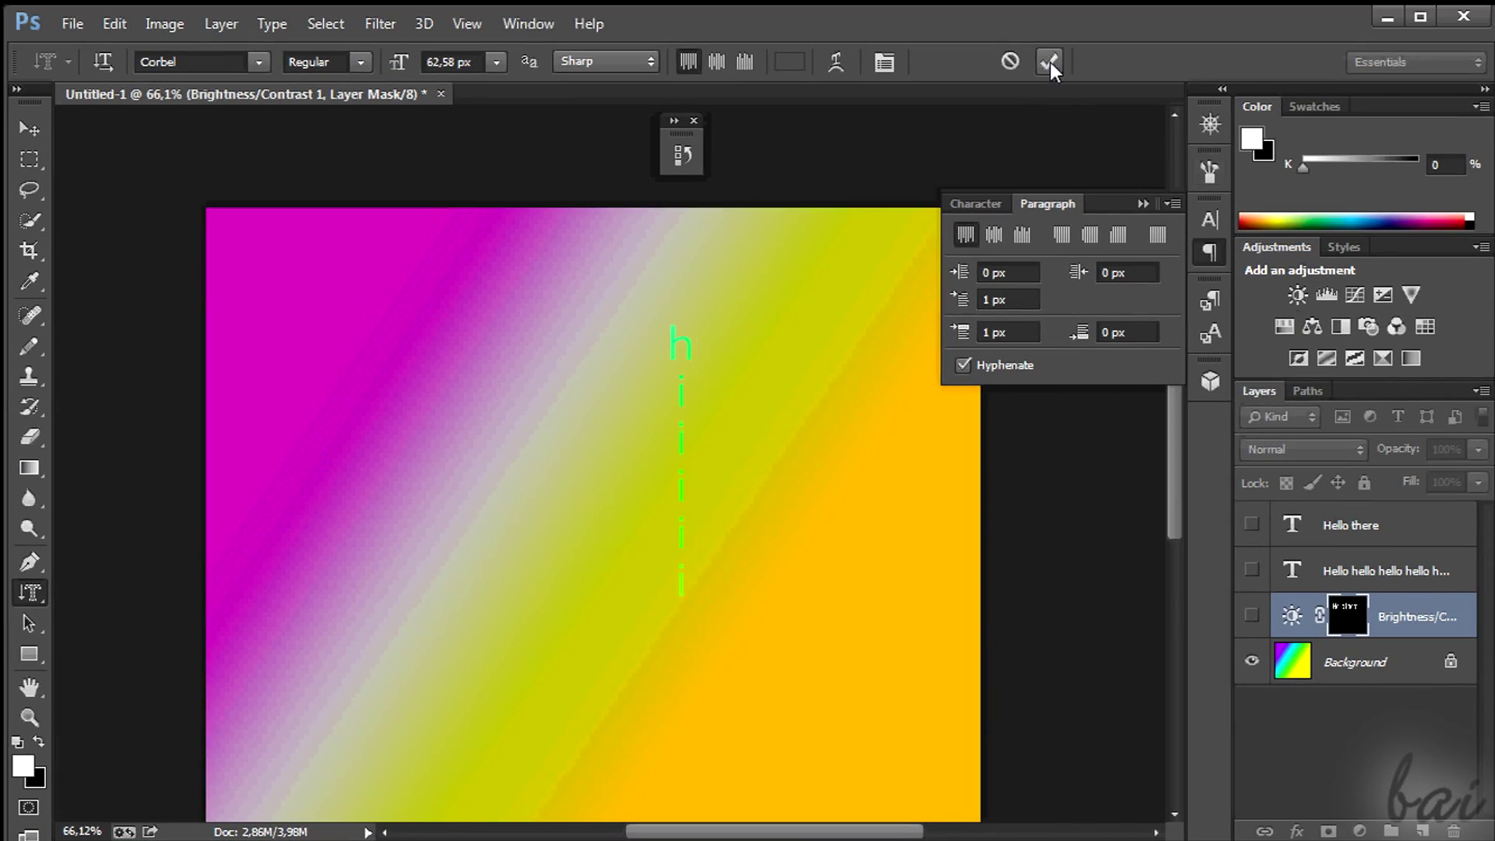
left_click(1050, 62)
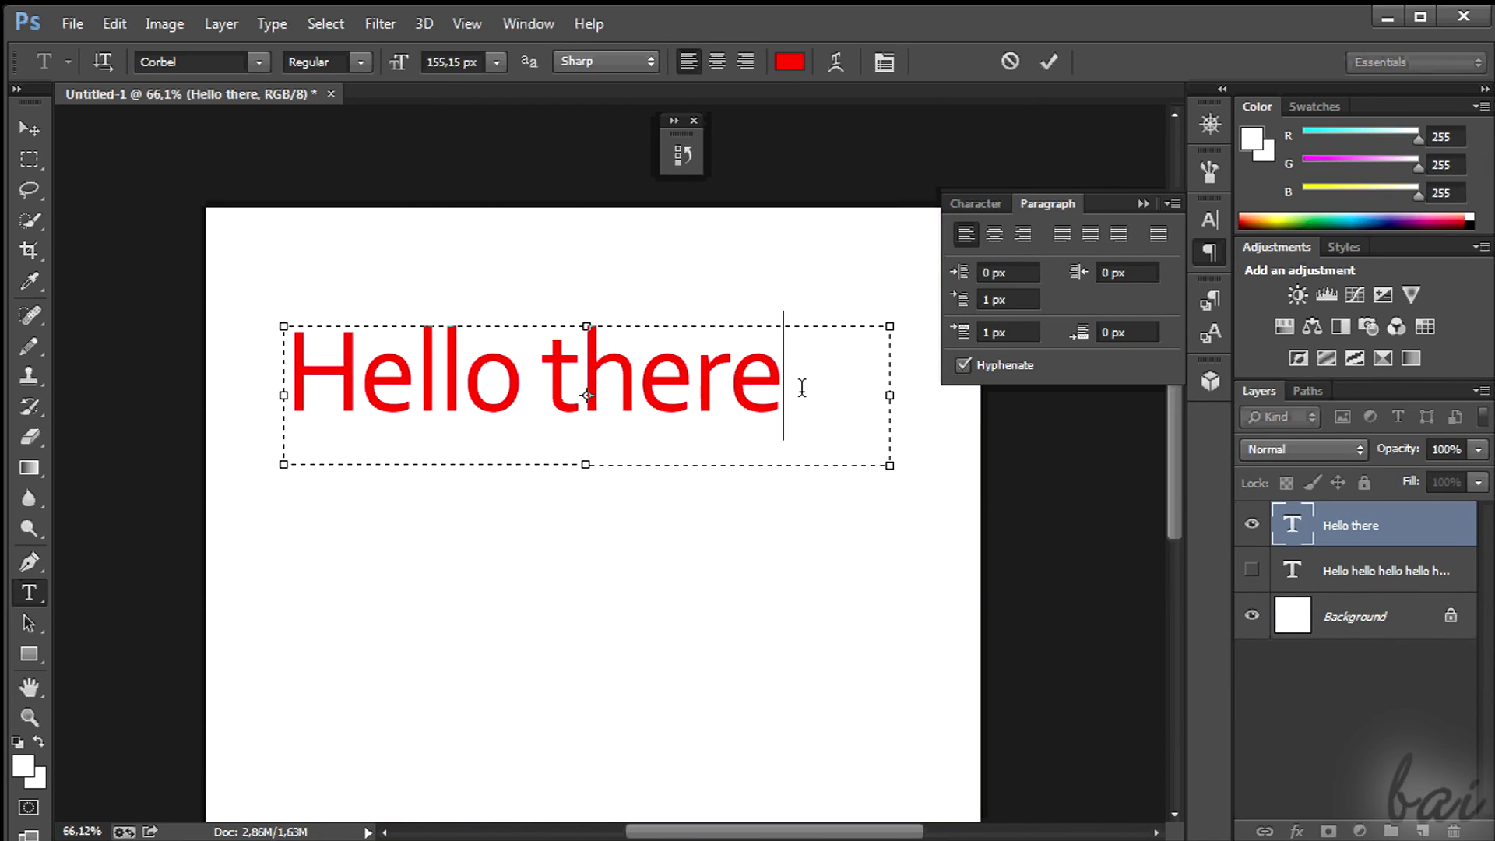
Warp Hello there with the Squeeze style, Bend +61, and horizontal and vertical distortion
left_click(1060, 64)
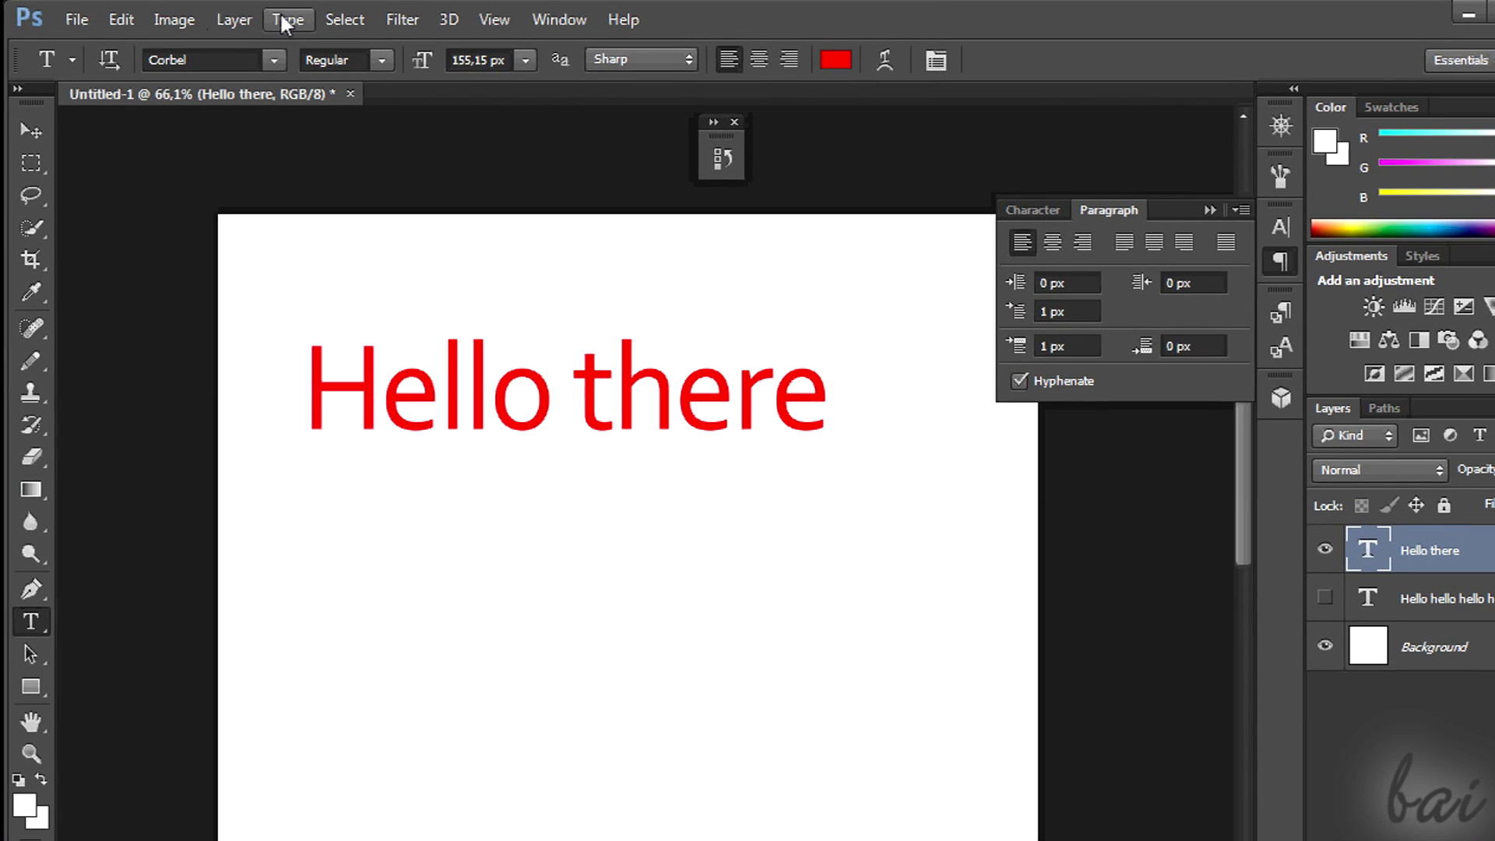
left_click(285, 26)
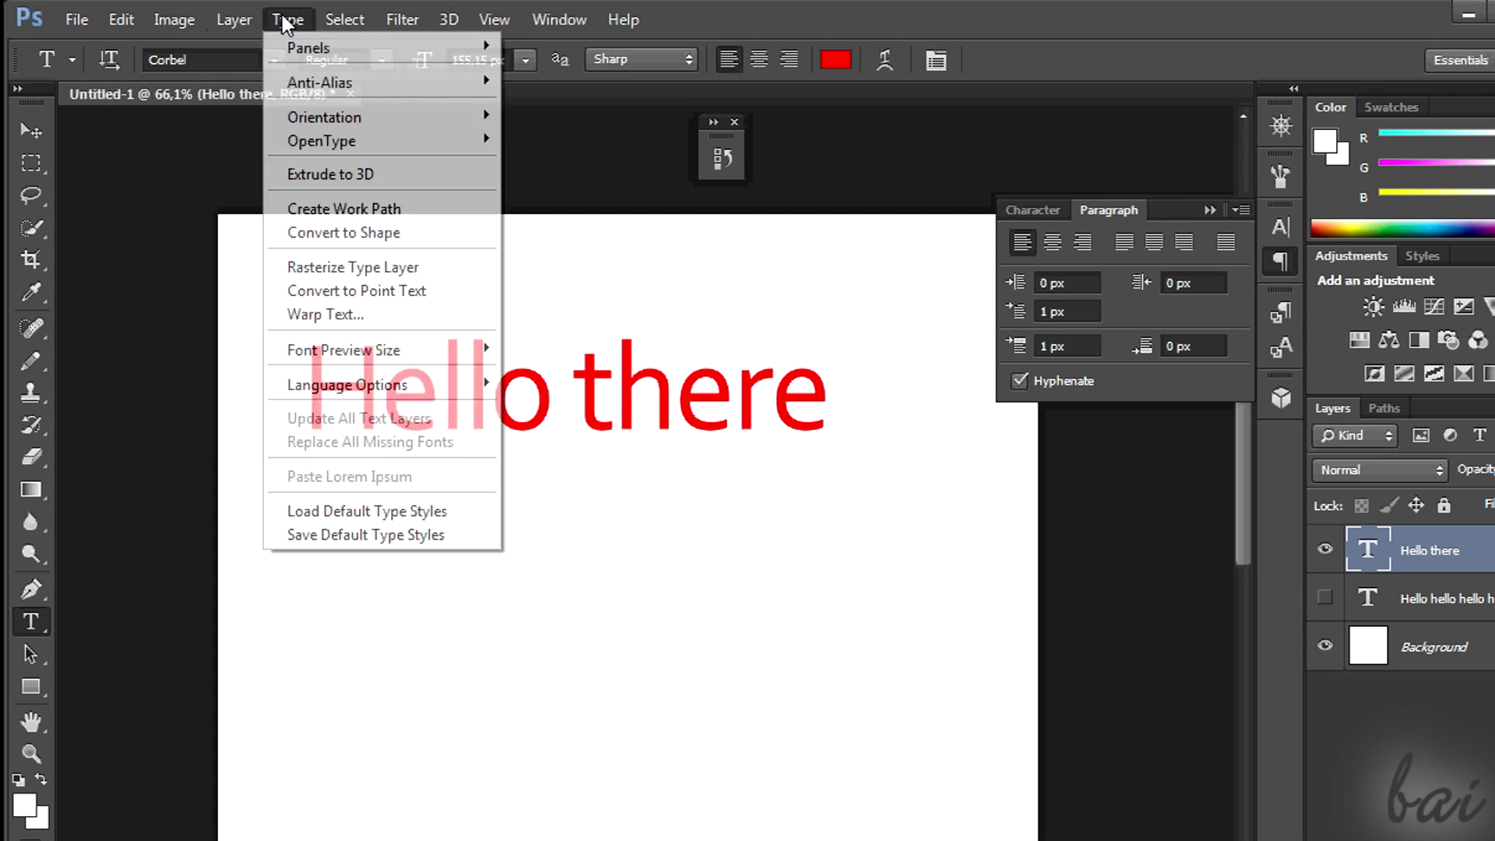
left_click(313, 313)
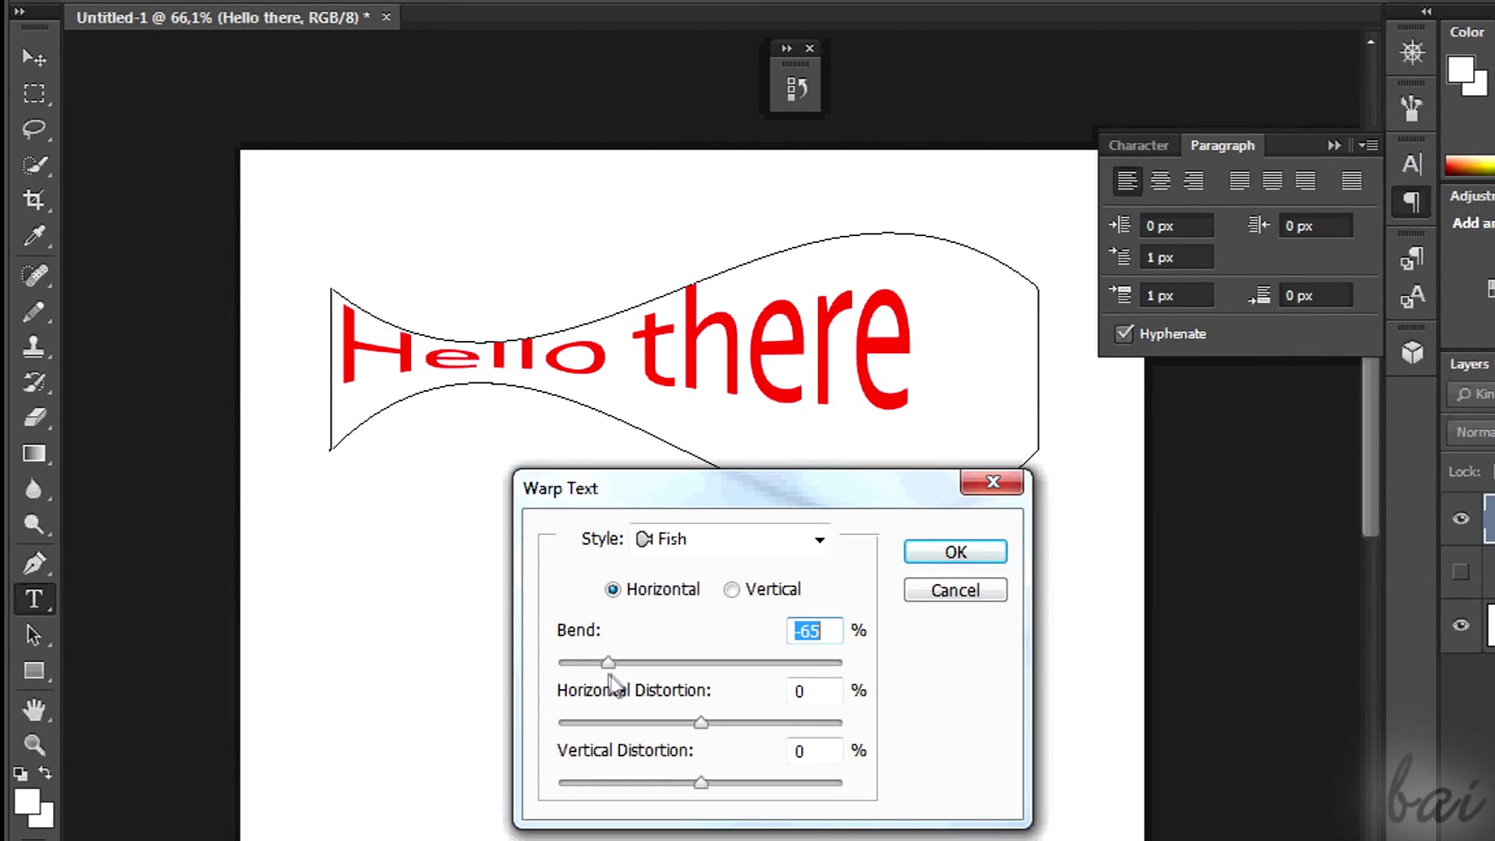
left_click(760, 538)
left_click(732, 492)
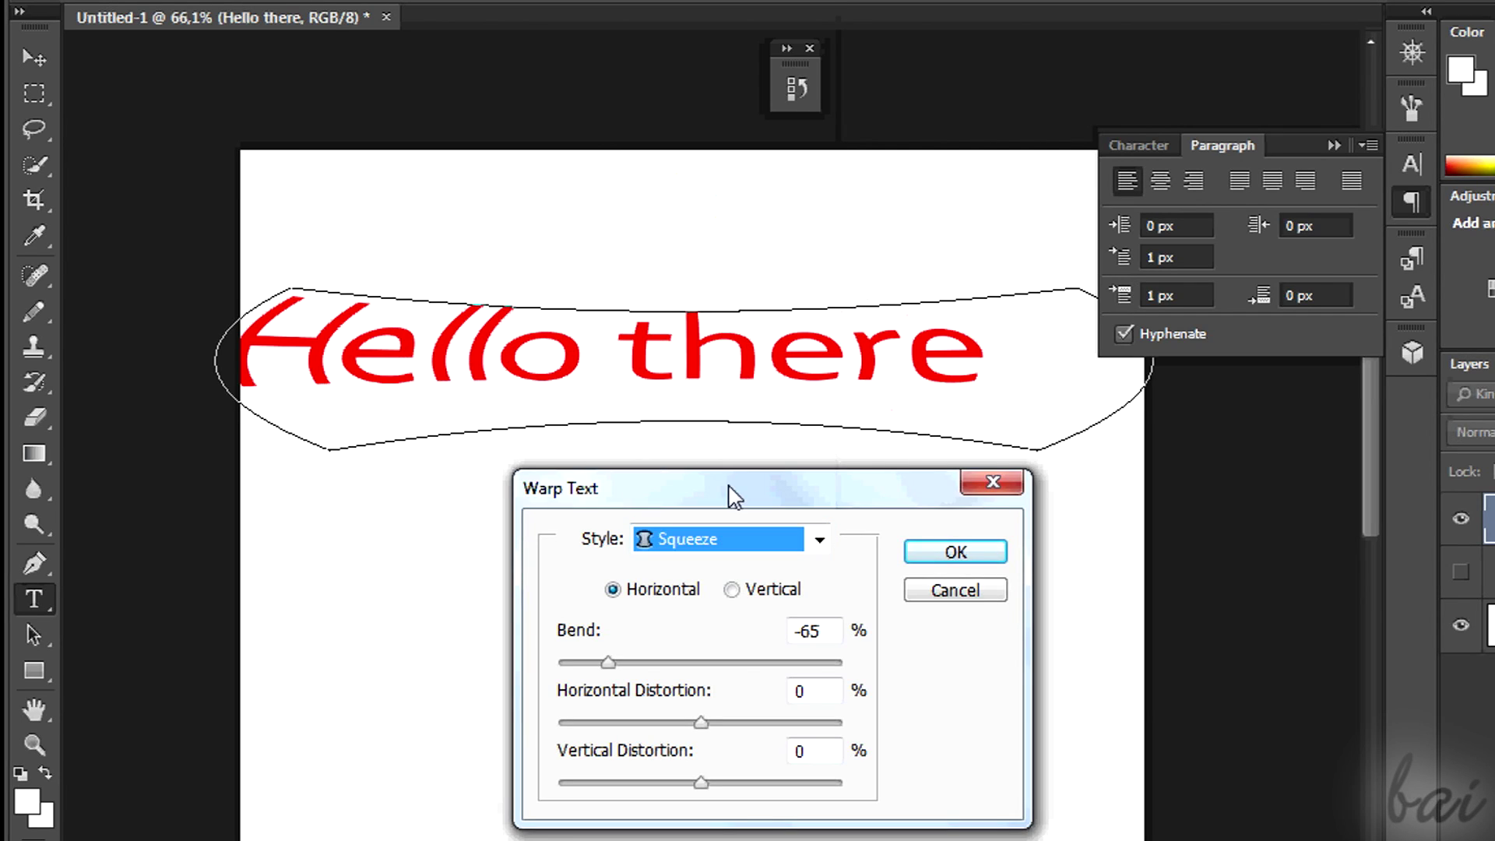
left_click_drag(610, 664, 790, 687)
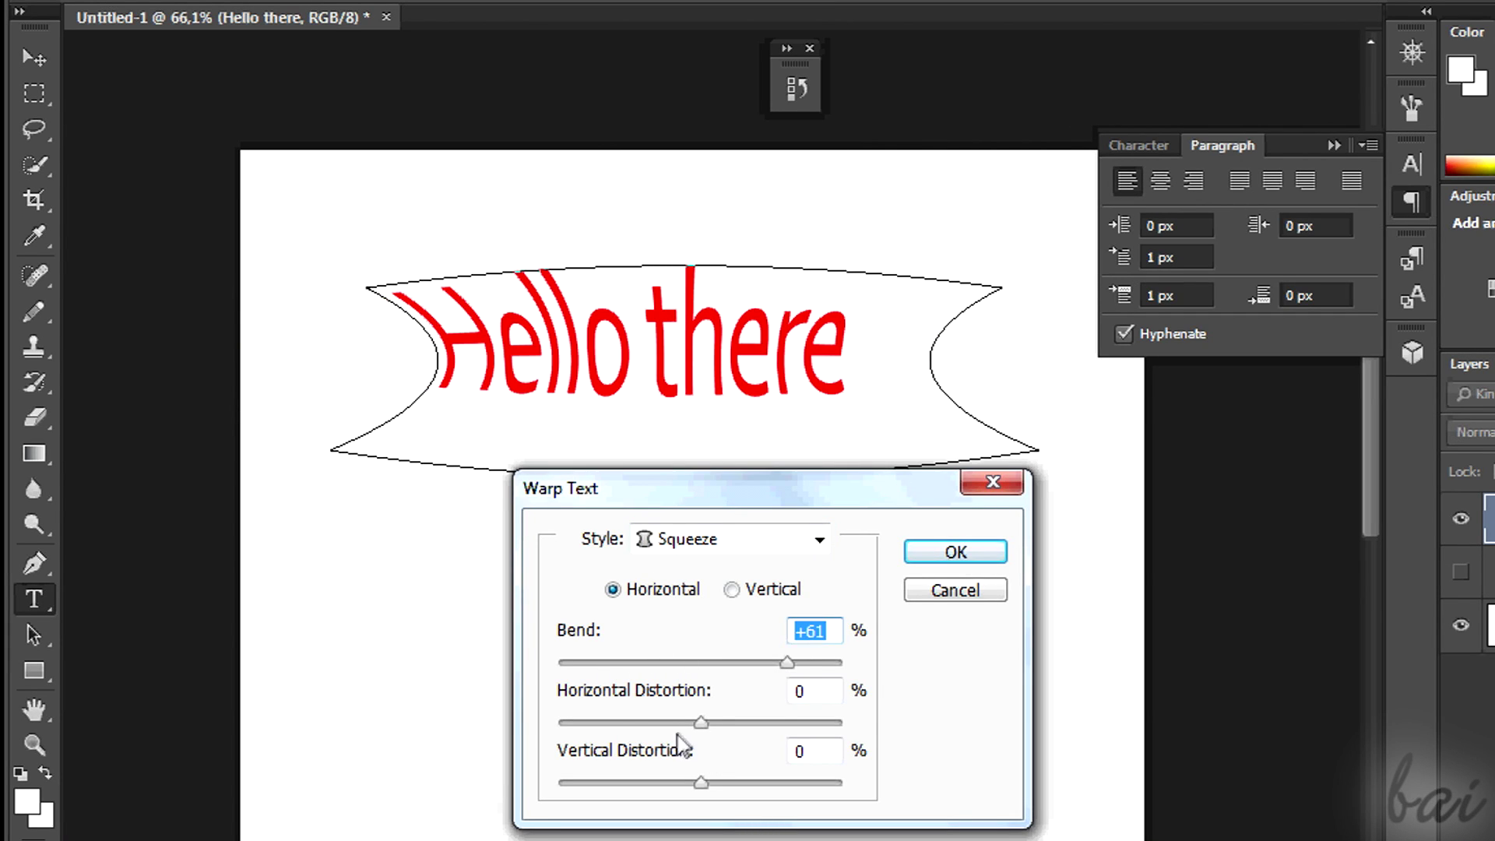
mouse_move(701, 723)
left_mouse_down()
mouse_move(635, 724)
mouse_move(748, 722)
left_mouse_up()
left_click_drag(701, 783, 772, 794)
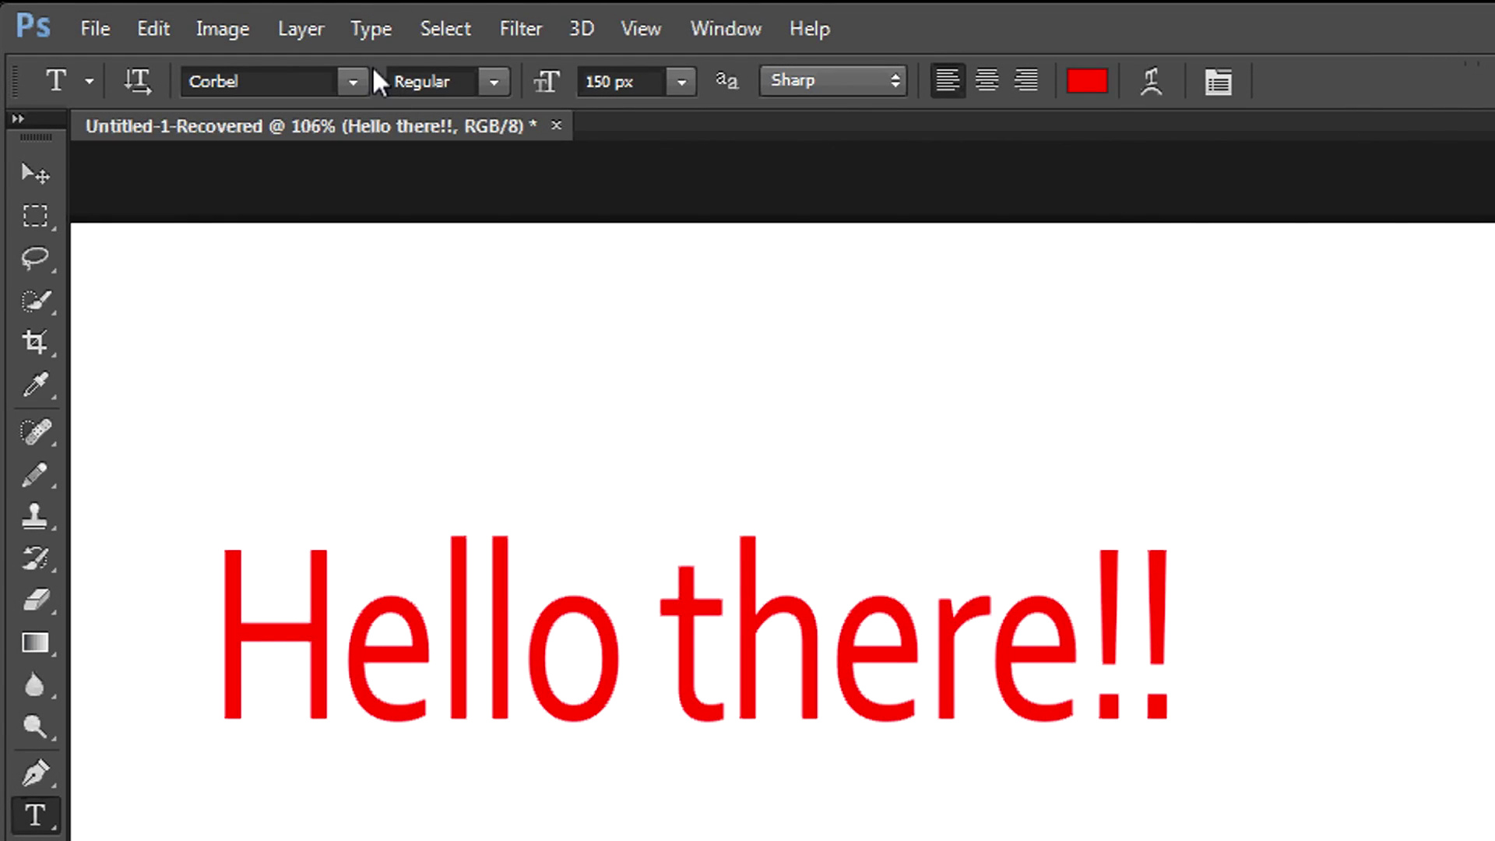
Convert the Hello there!! text to a shape and switch to the Pen Tool
left_click(386, 34)
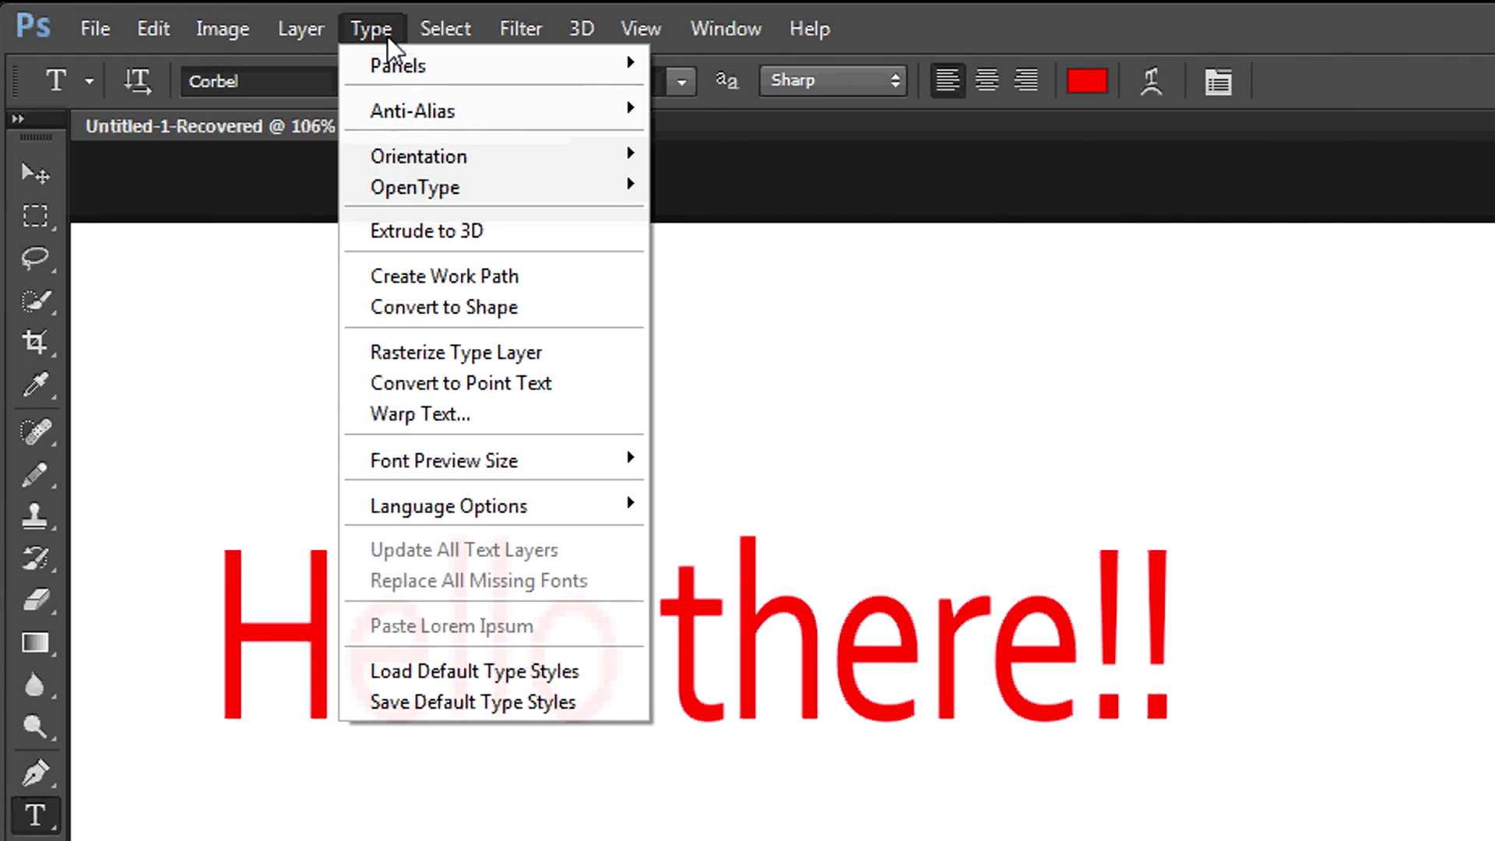
left_click(470, 309)
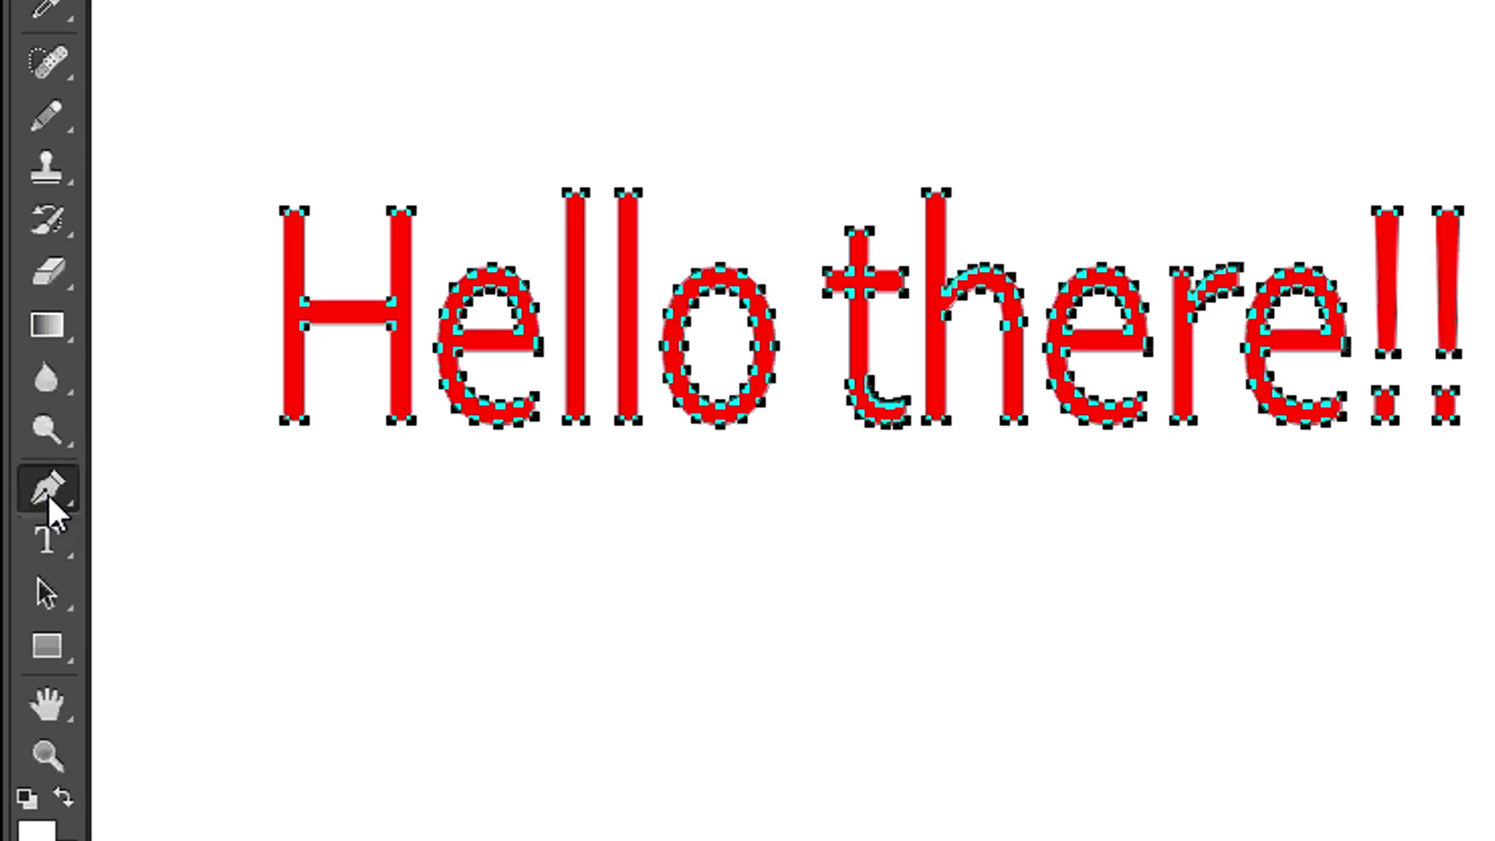
right_click(53, 480)
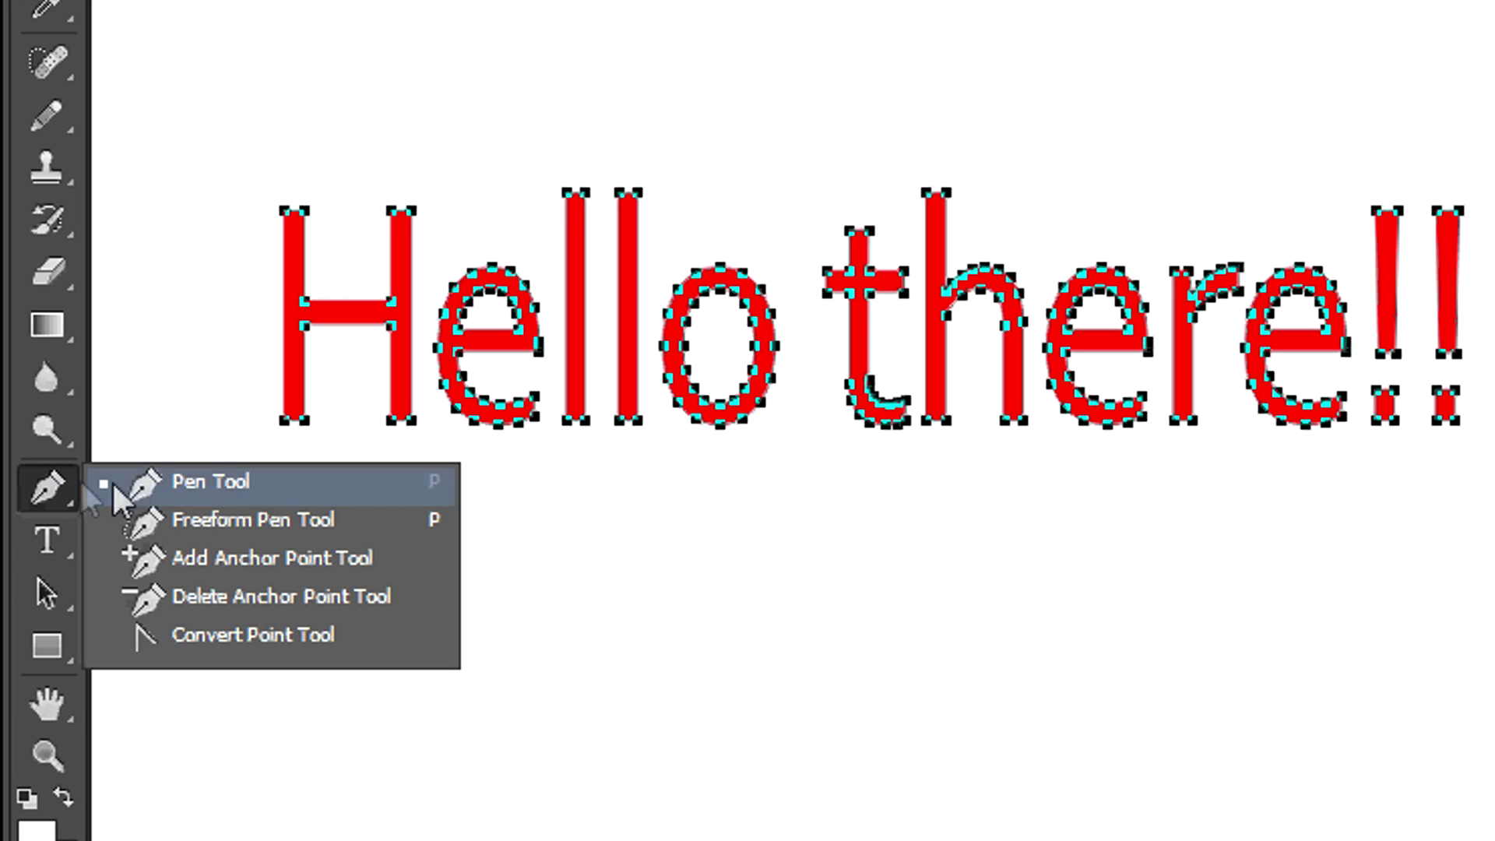
left_click(186, 491)
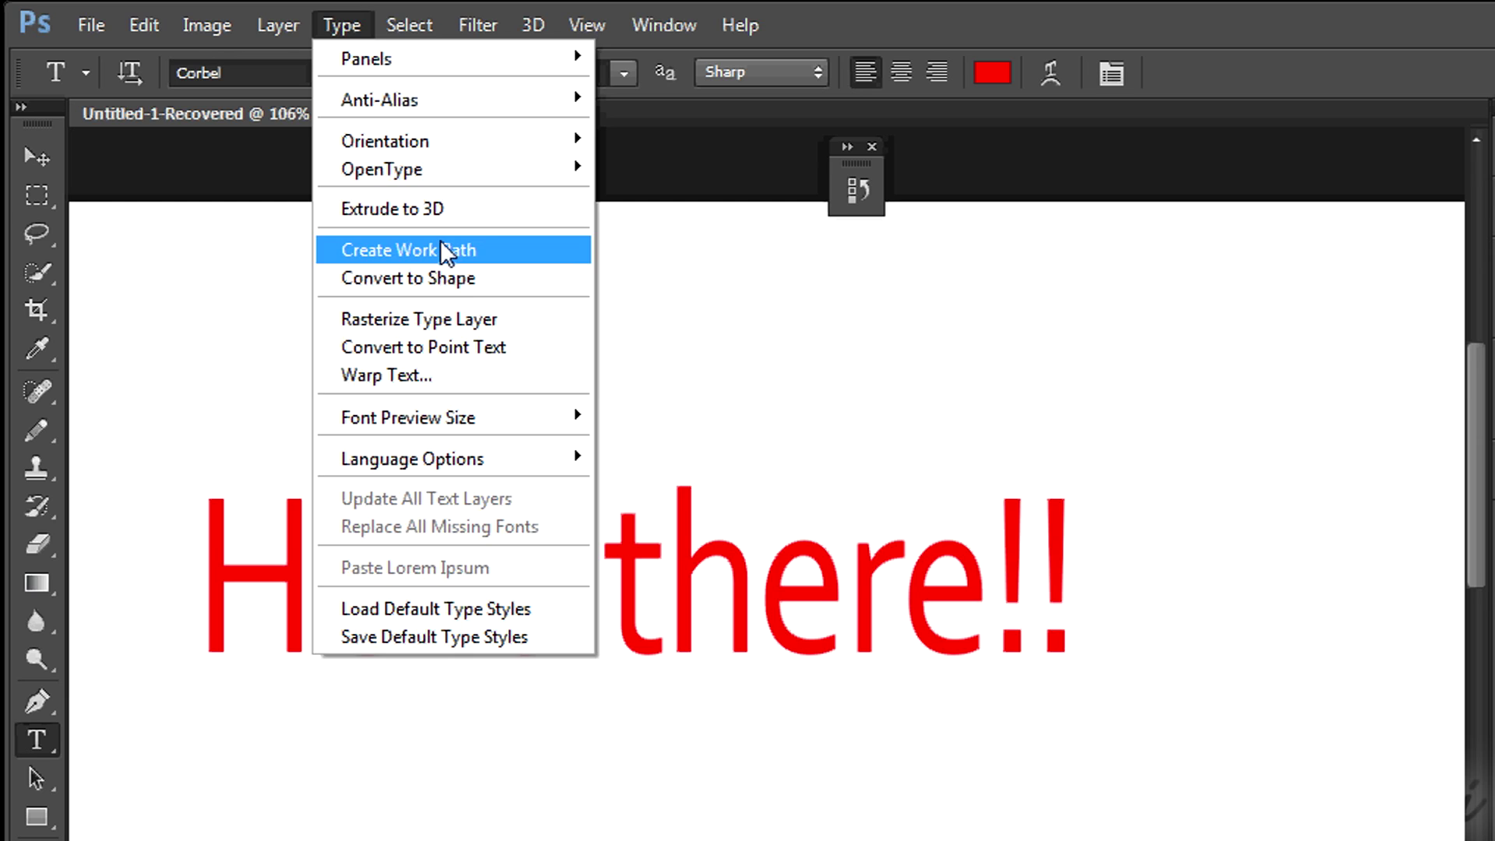
Create a work path from the Hello there!! letters and drag it below the red text
left_click(441, 248)
left_click_drag(635, 433, 682, 504)
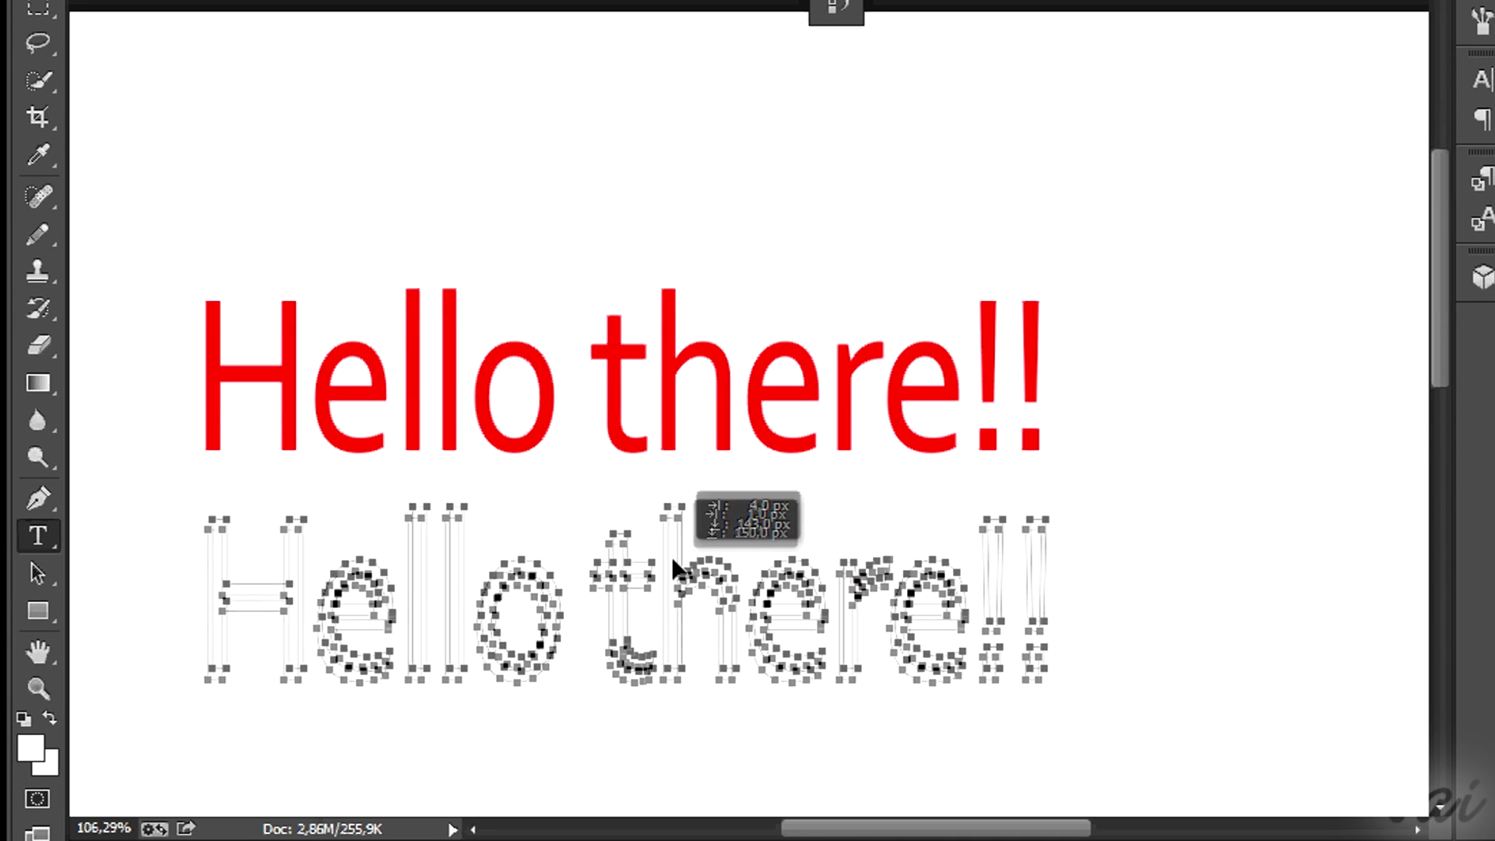
left_click_drag(681, 502, 696, 613)
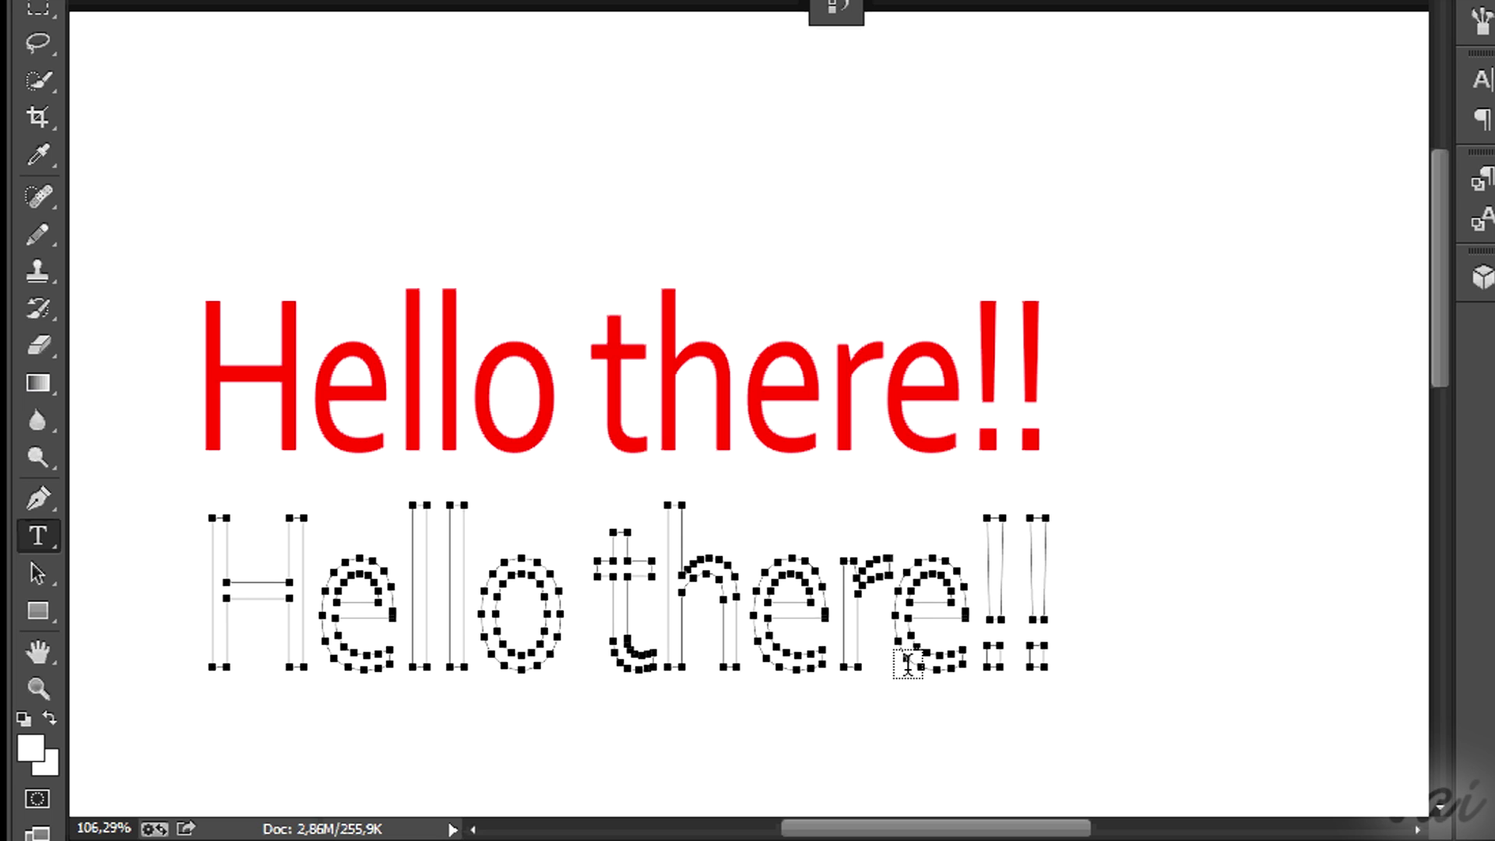
Draw a curved multi-anchor path on the canvas with the Pen Tool
left_click(32, 588)
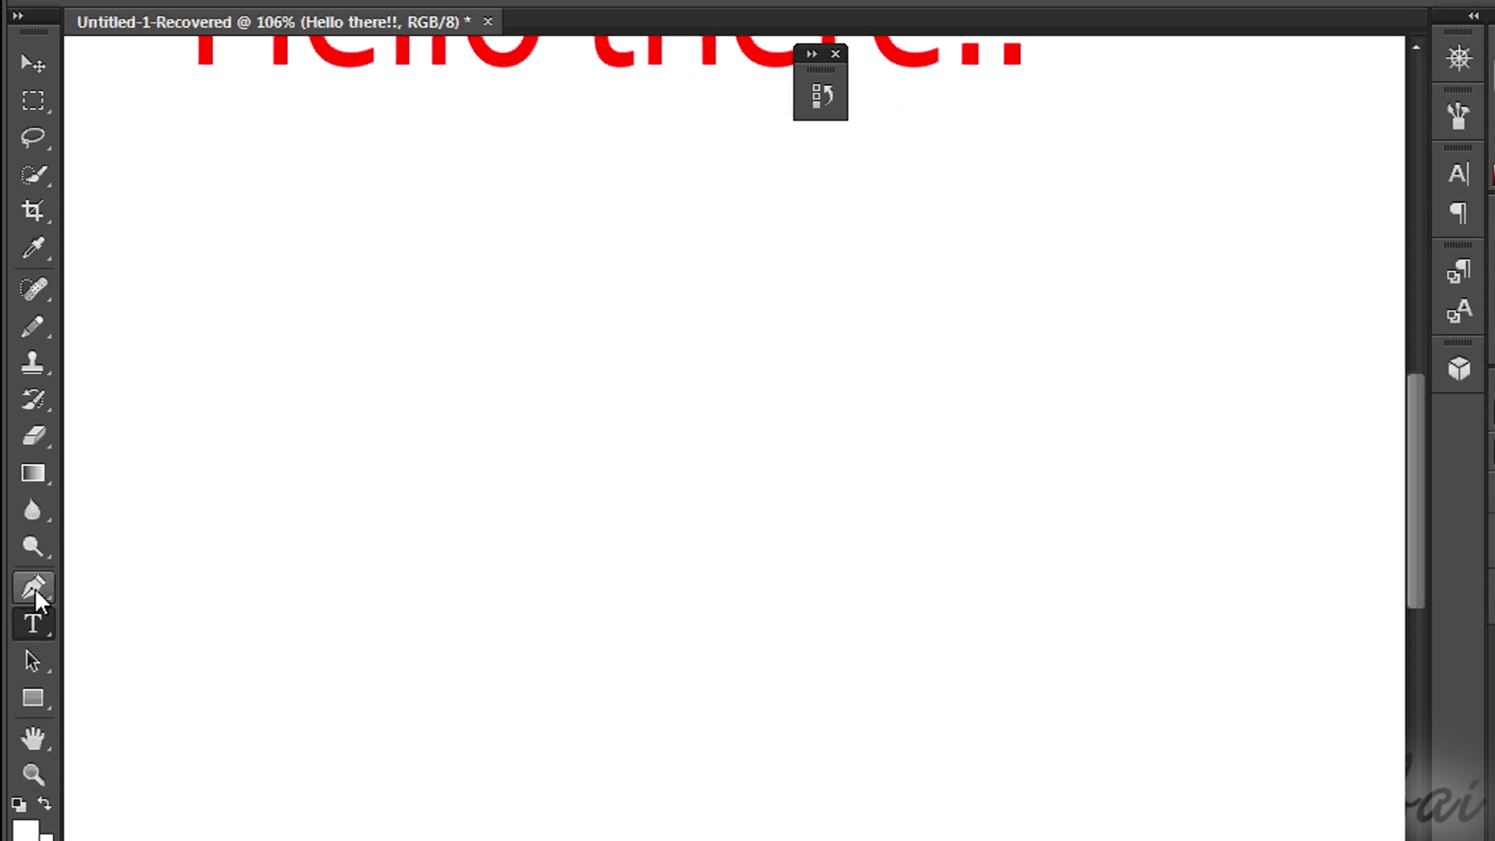
scroll(359, 605, "down", 1)
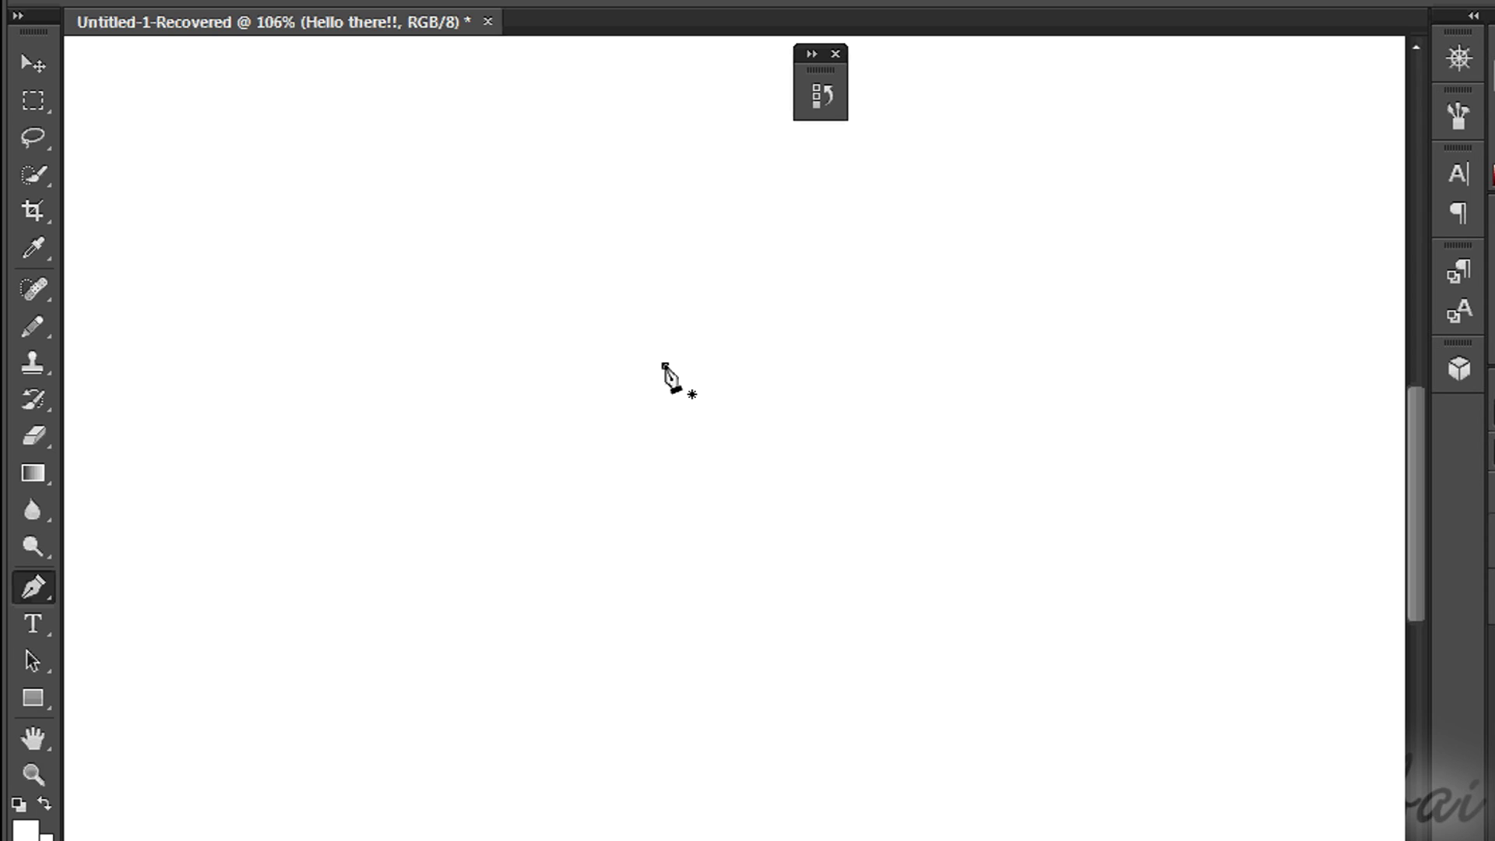
mouse_move(661, 559)
left_mouse_down()
mouse_move(735, 477)
mouse_move(718, 455)
left_mouse_up()
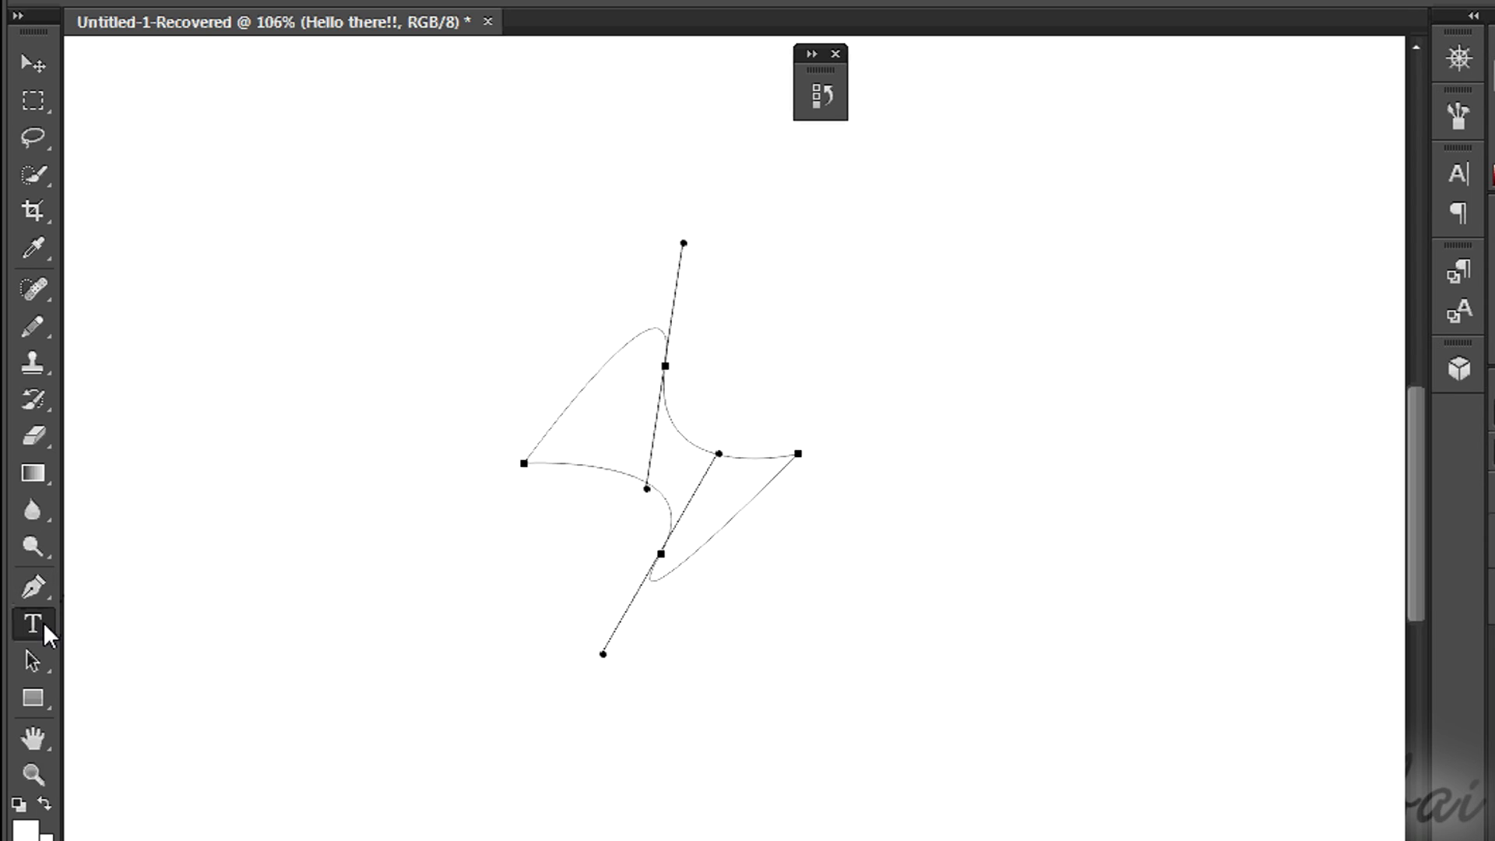
scroll(798, 434, "up", 1)
scroll(825, 511, "up", 3)
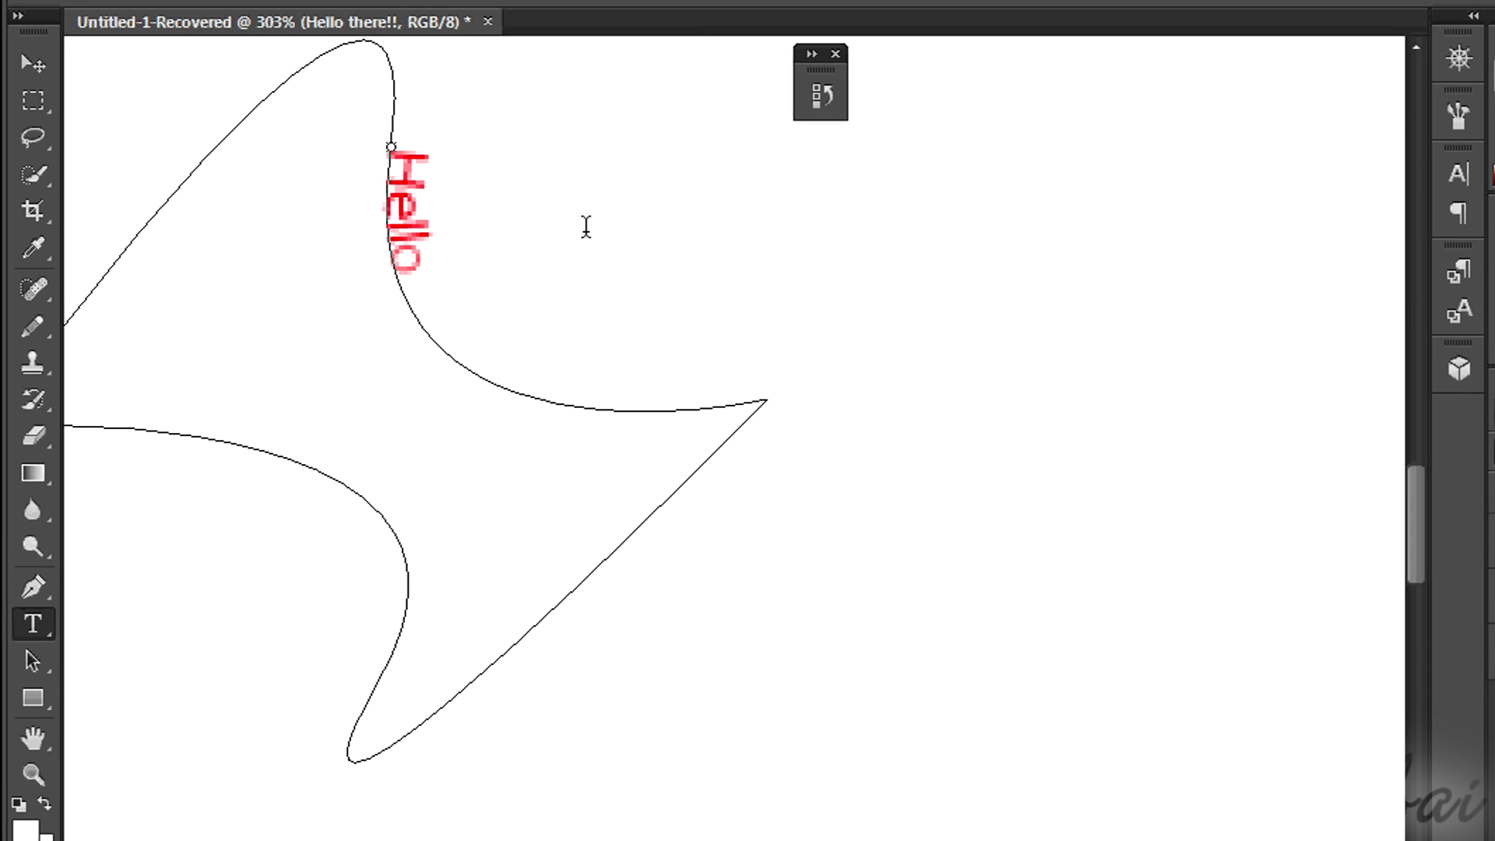
type("Hello Hello Hello Hello Hello")
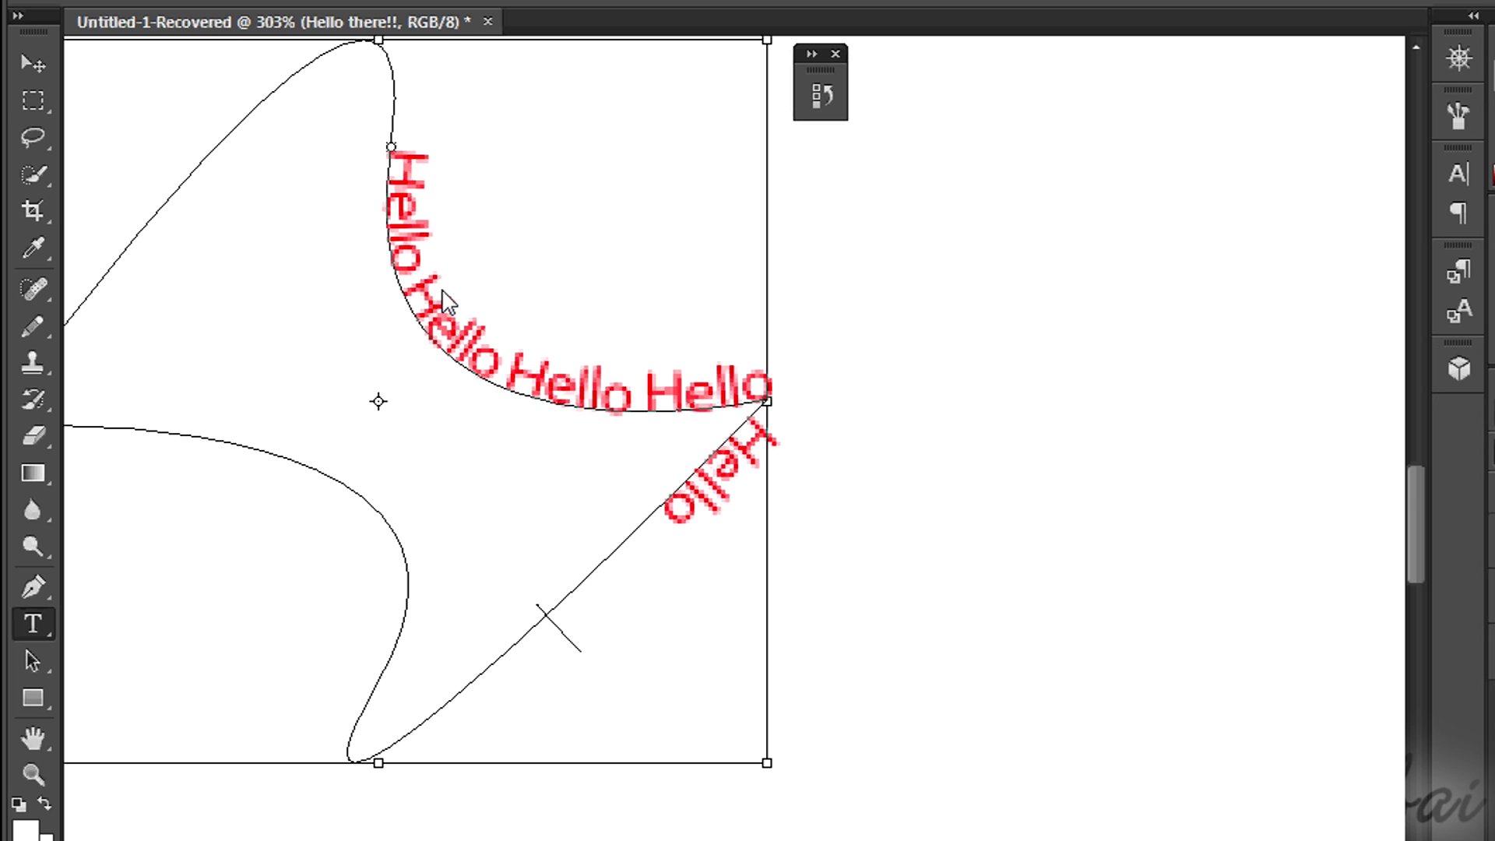
type(" Hello Hello Hello Hello Hello Hello Hello")
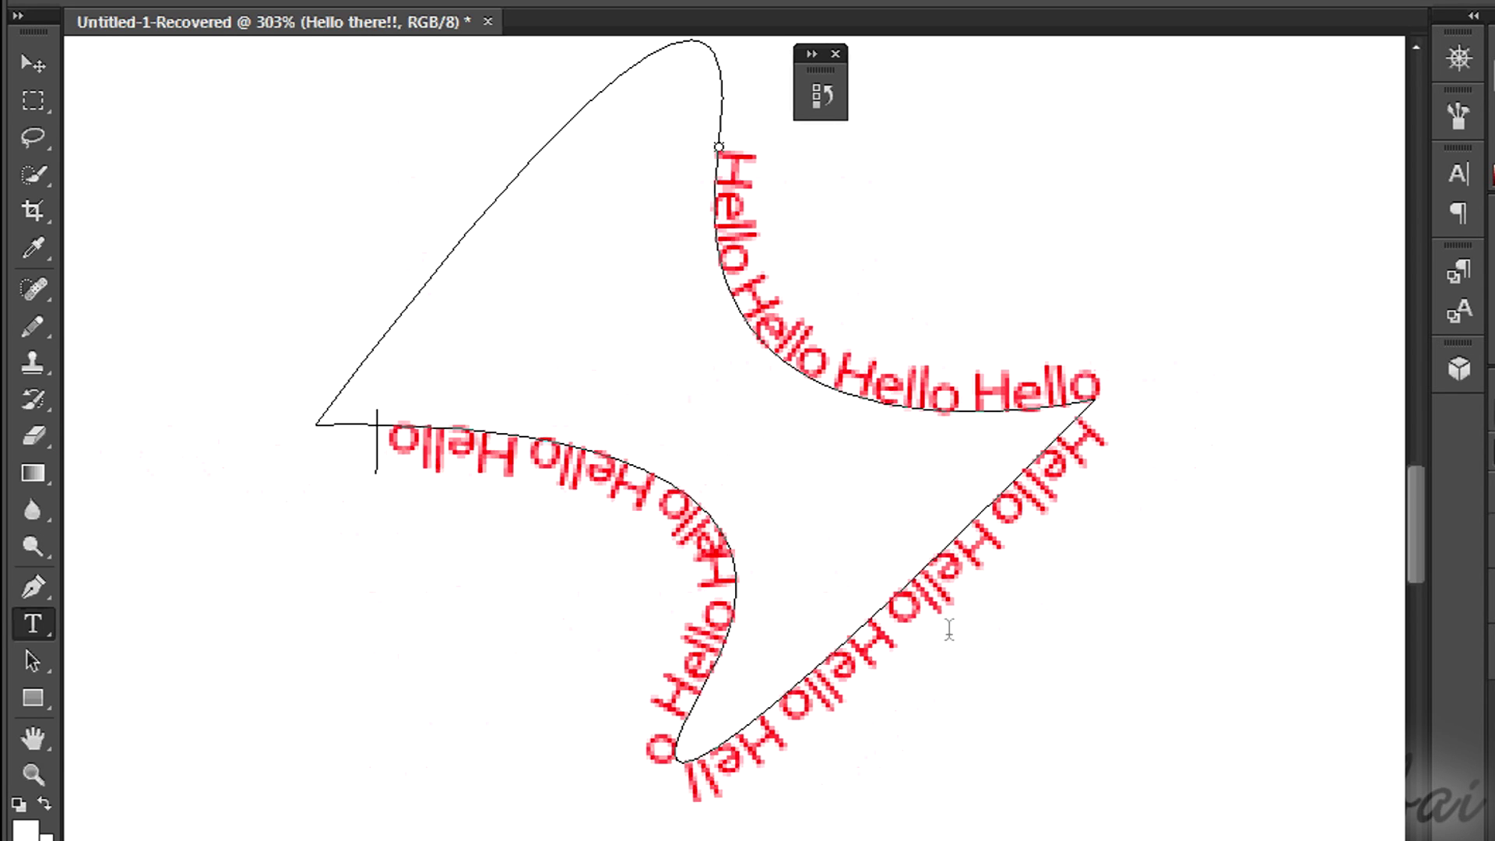
scroll(1406, 528, "up", 3)
scroll(1414, 514, "down", 2)
scroll(1415, 514, "down", 2)
Commit the repeated Hello words running around the curved path
left_click(1277, 7)
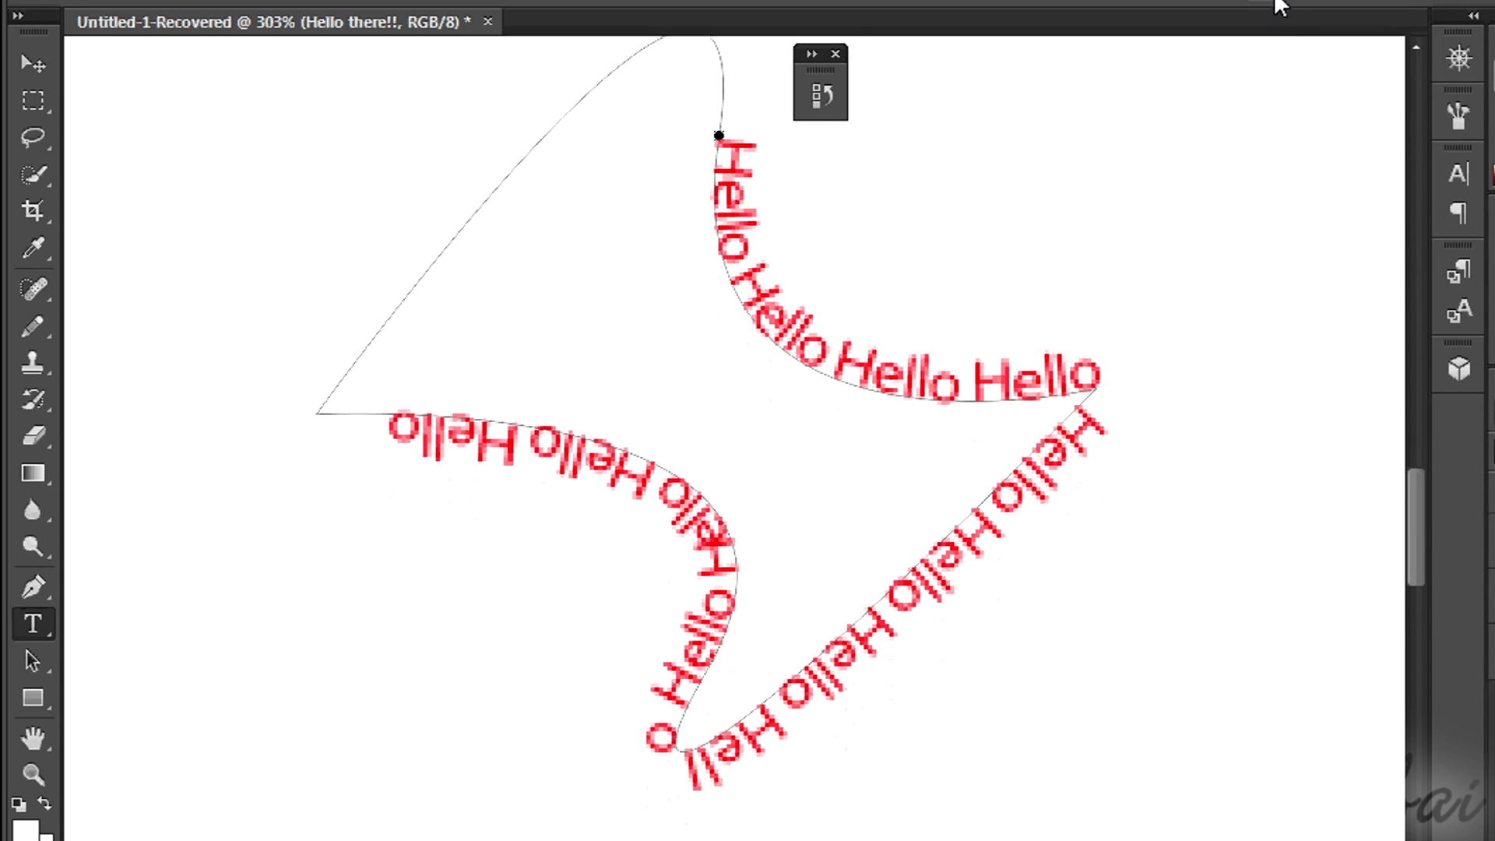
mouse_move(1420, 535)
left_mouse_down()
mouse_move(1418, 508)
mouse_move(1418, 526)
left_mouse_up()
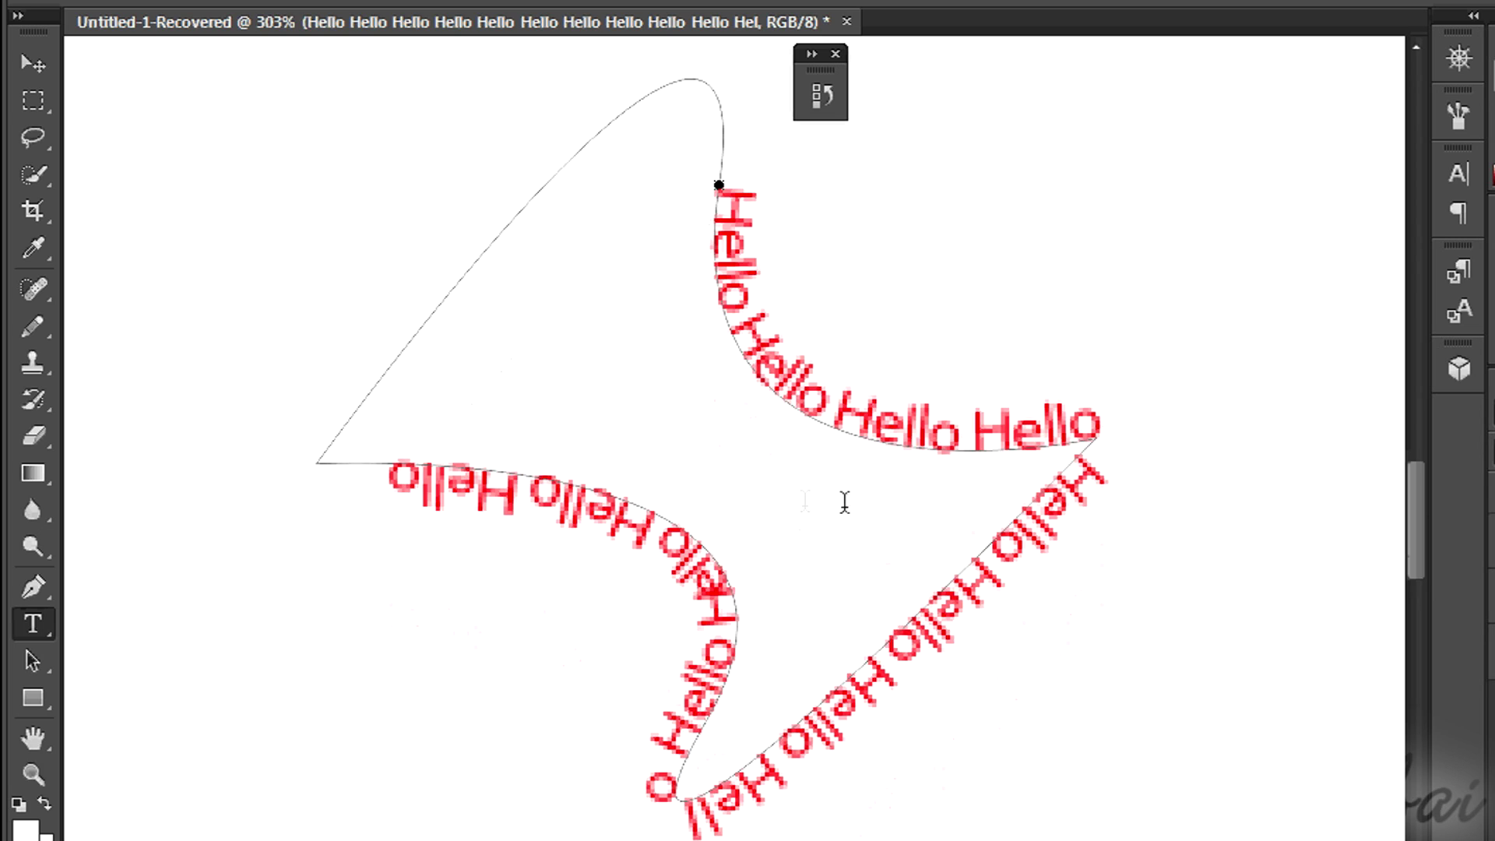
scroll(718, 494, "down", 3)
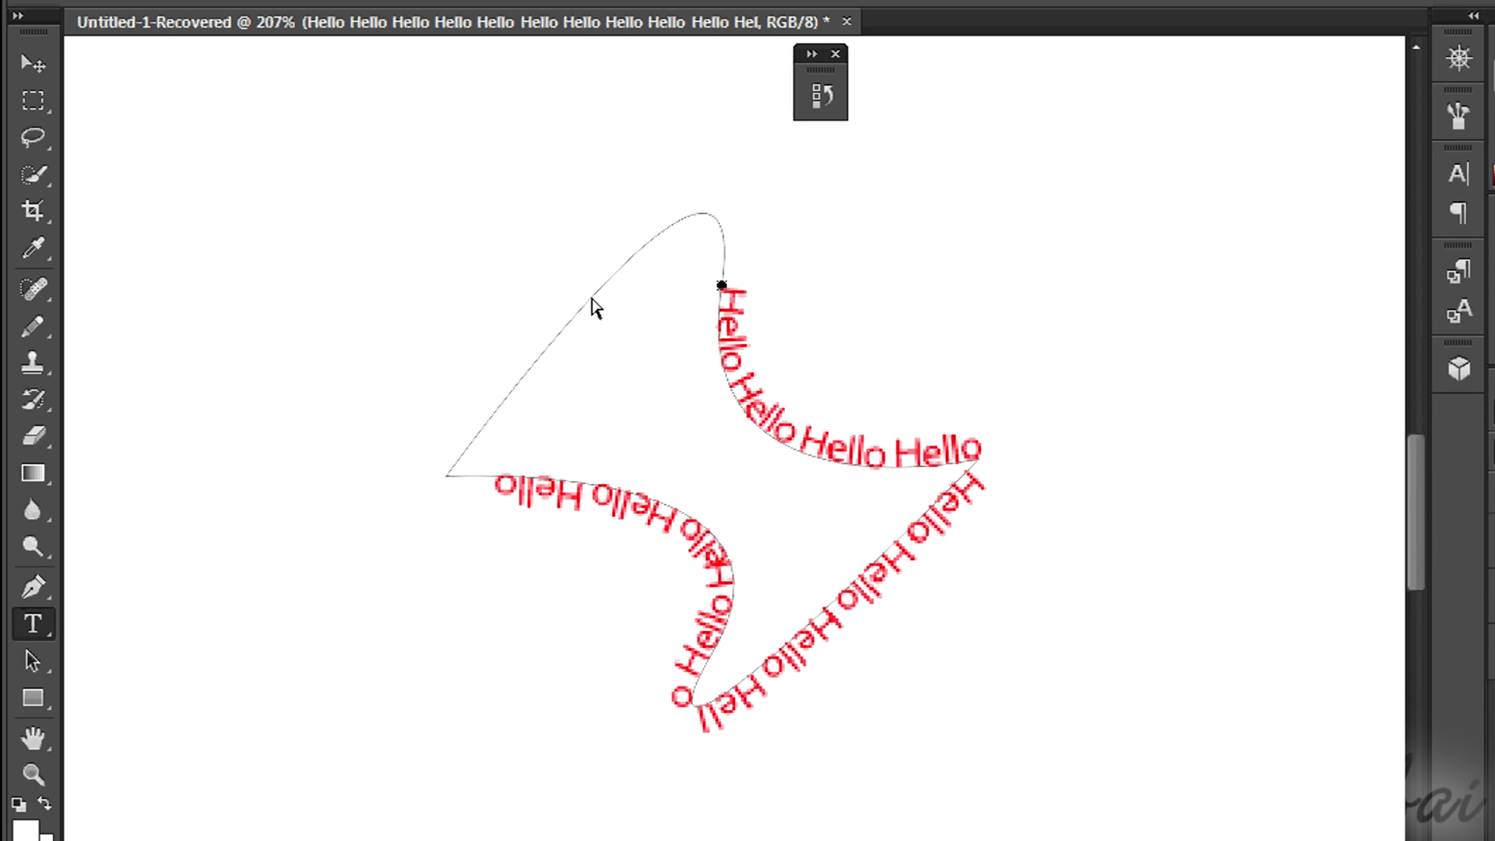
Reshape the path's upper-left, top and left curves with Direct Selection so the Hello text reflows
left_click_drag(600, 301, 457, 328)
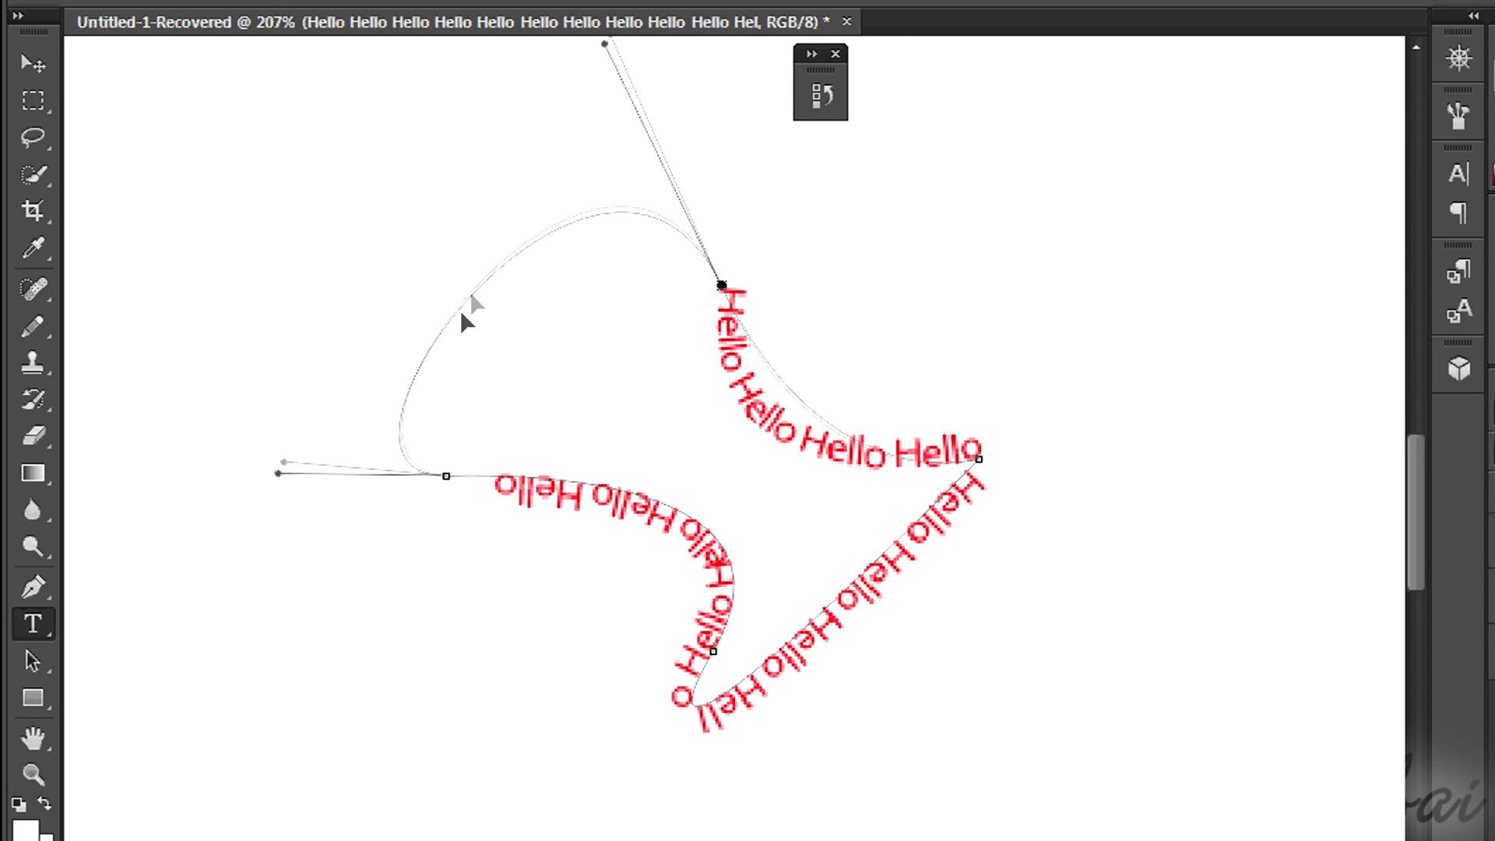
left_click_drag(486, 334, 497, 330)
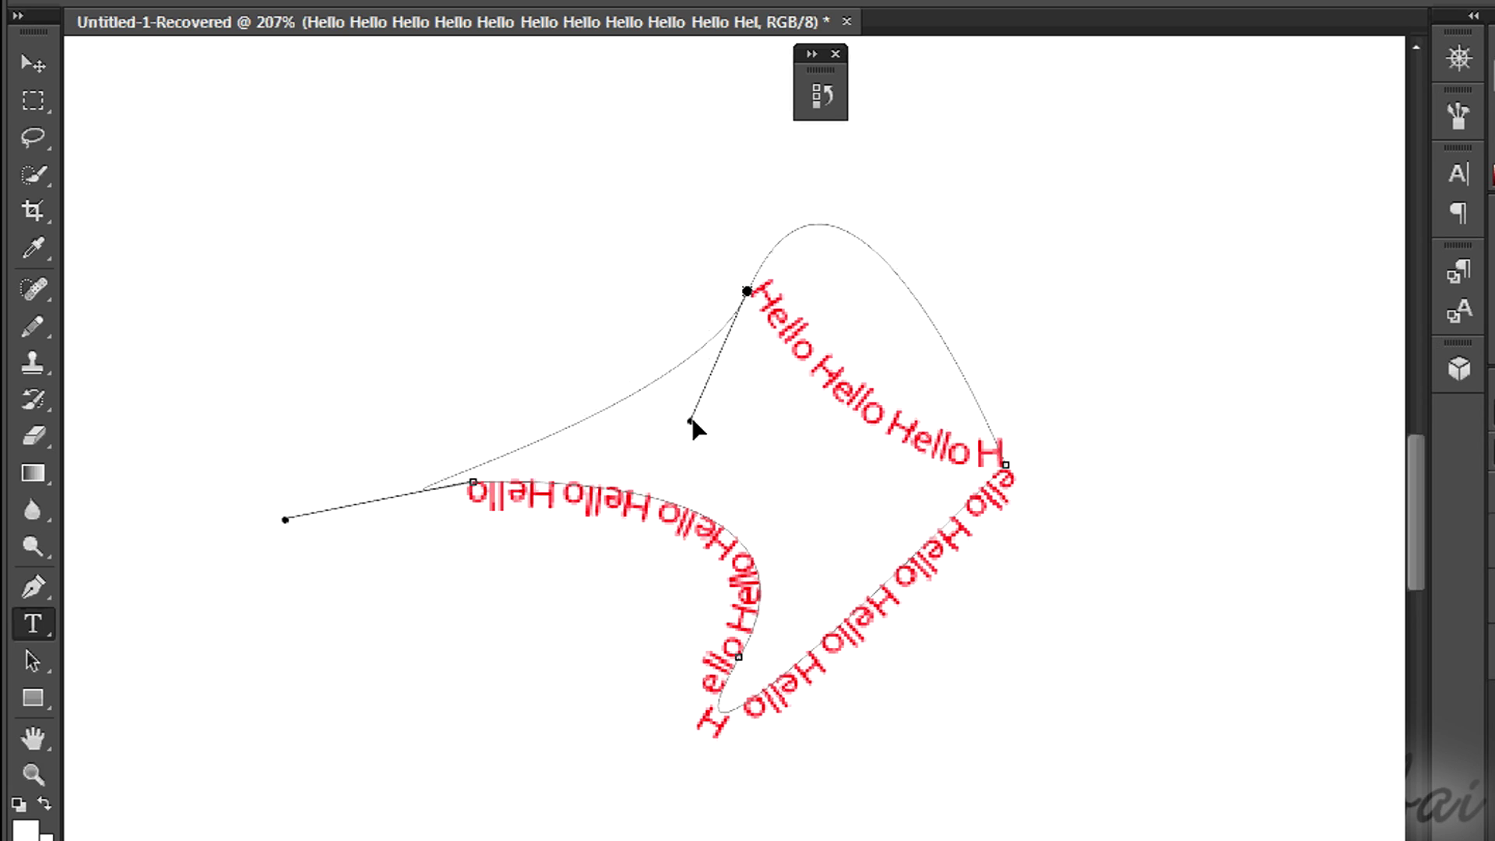
mouse_move(635, 105)
left_mouse_down()
mouse_move(694, 430)
mouse_move(554, 134)
left_mouse_up()
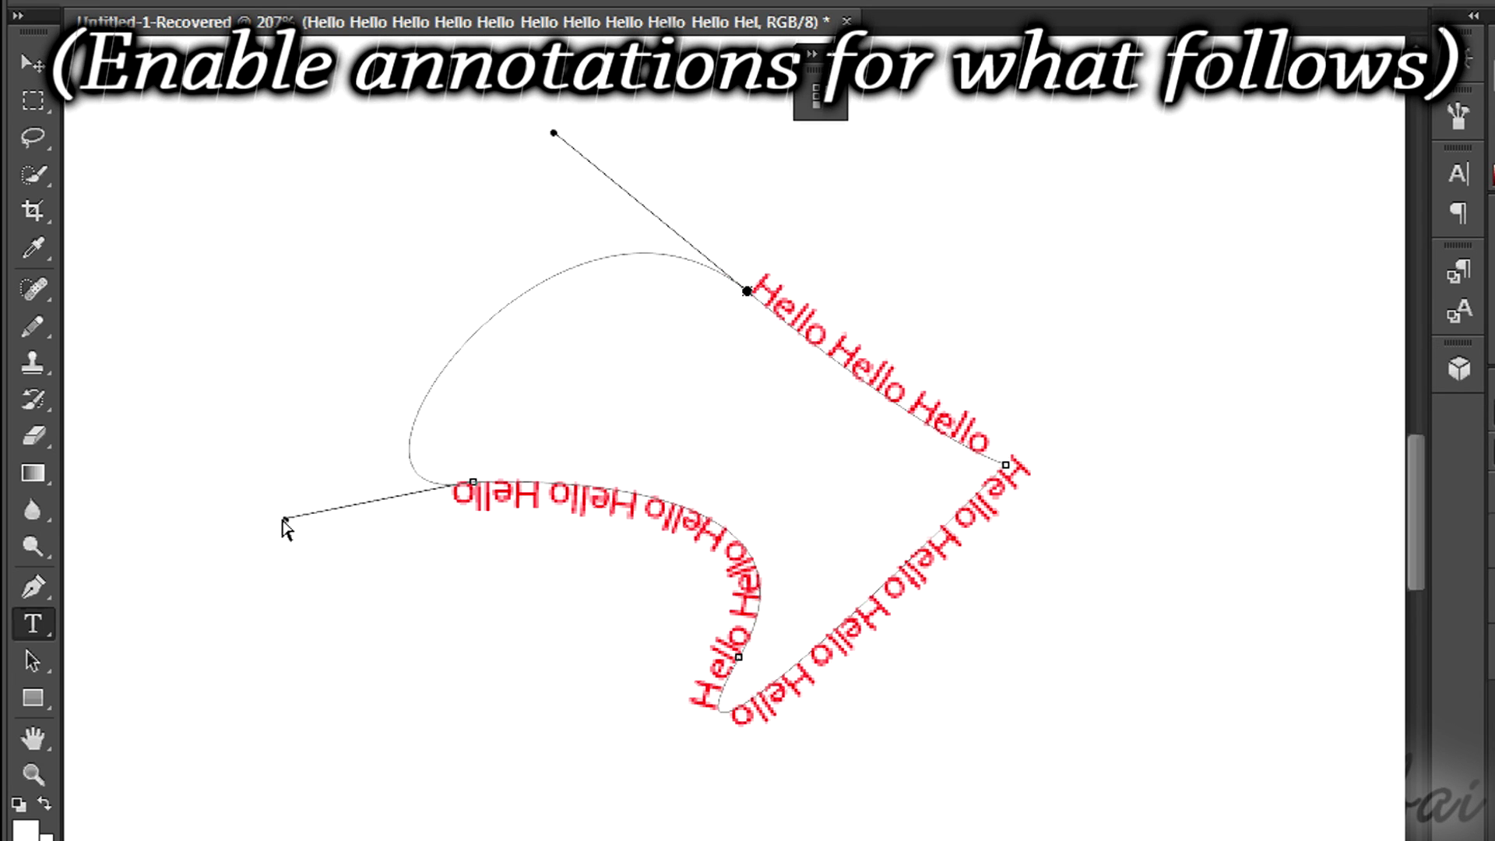
mouse_move(285, 519)
left_mouse_down()
mouse_move(556, 430)
mouse_move(913, 502)
left_mouse_up()
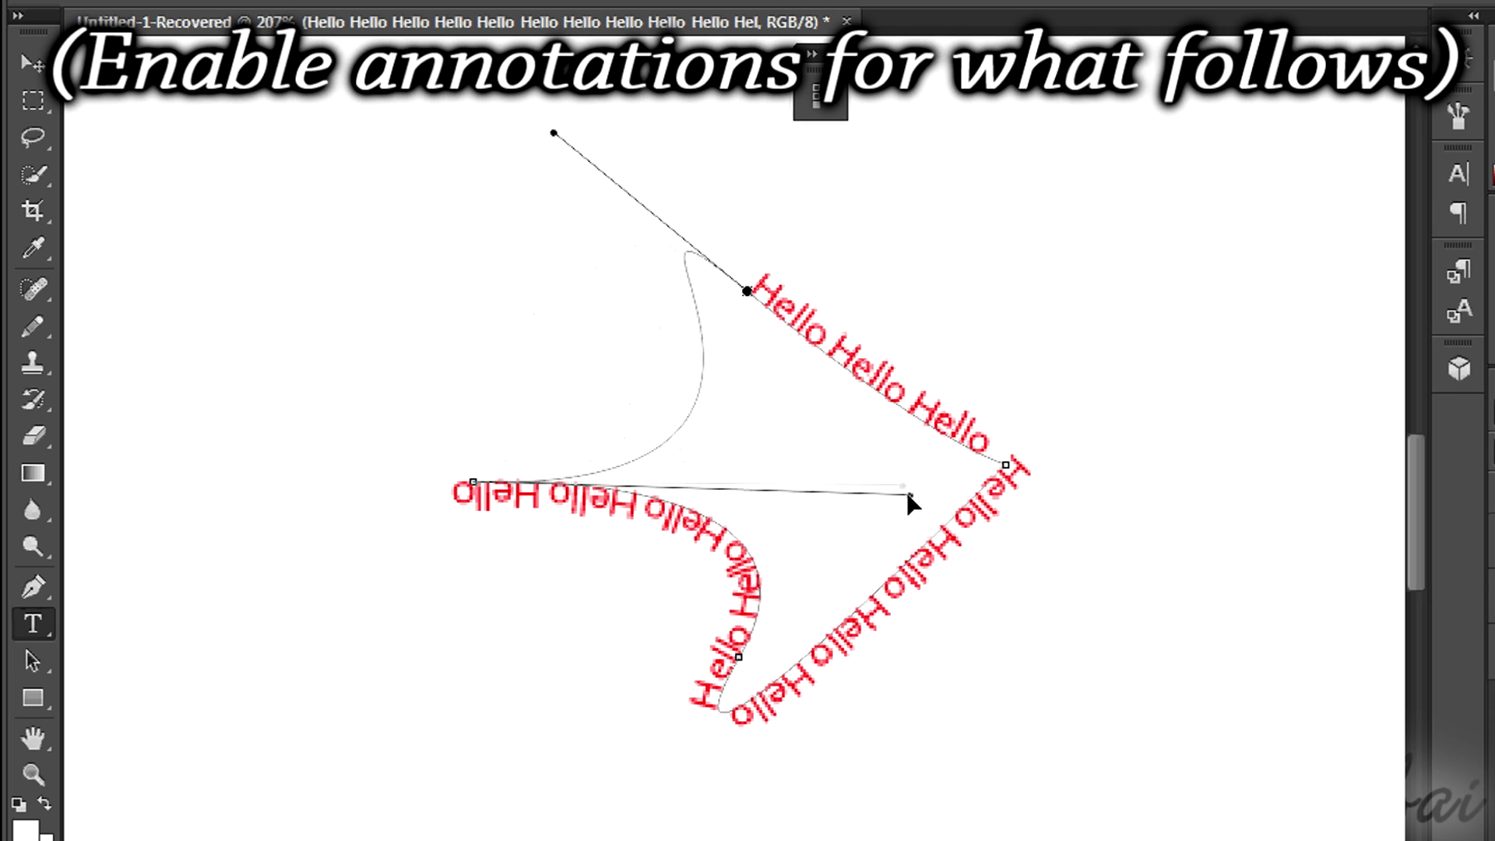